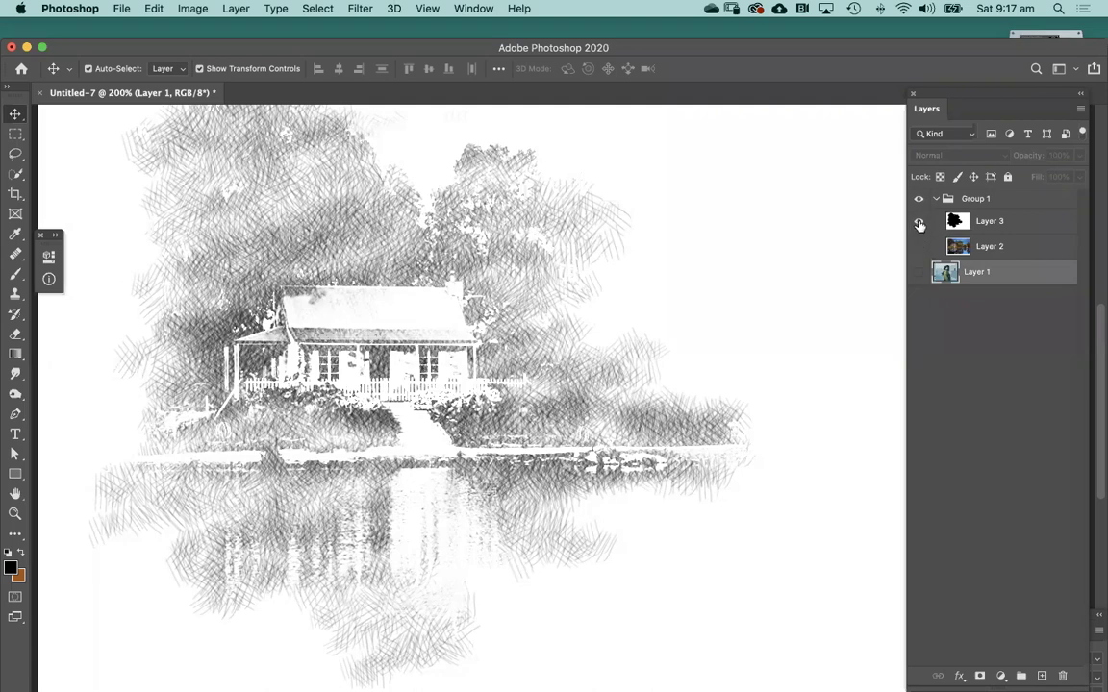
Step: Hide the sketch on Layer 3 and briefly show the cottage photo on Layer 2, leaving both layers hidden
click(918, 221)
click(918, 247)
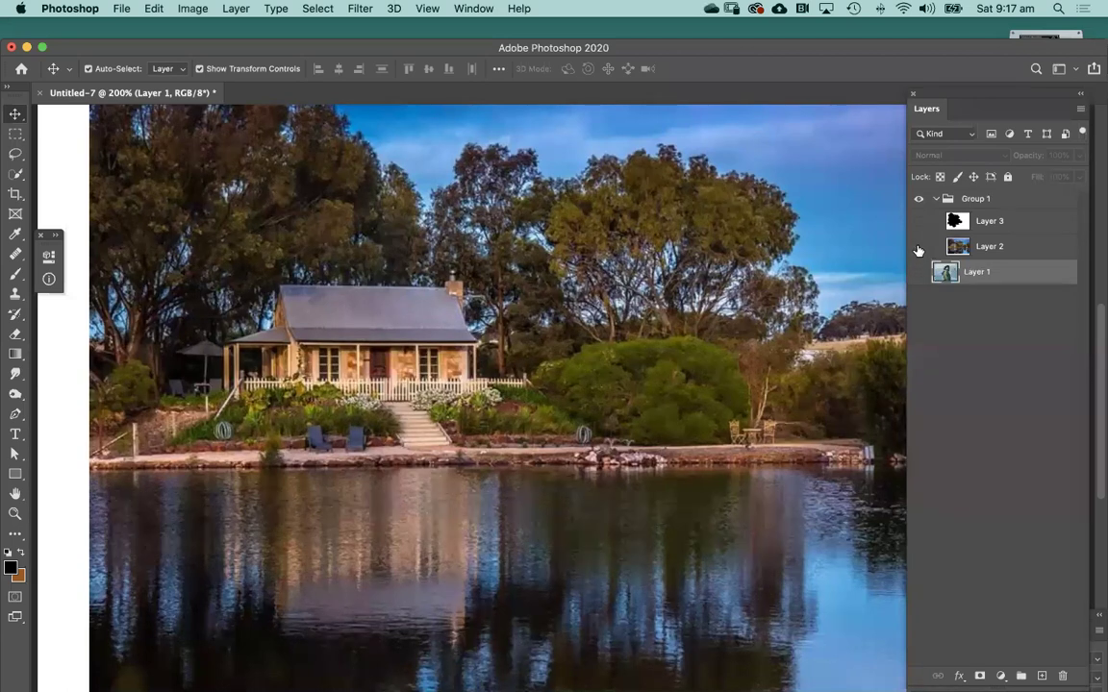
click(919, 249)
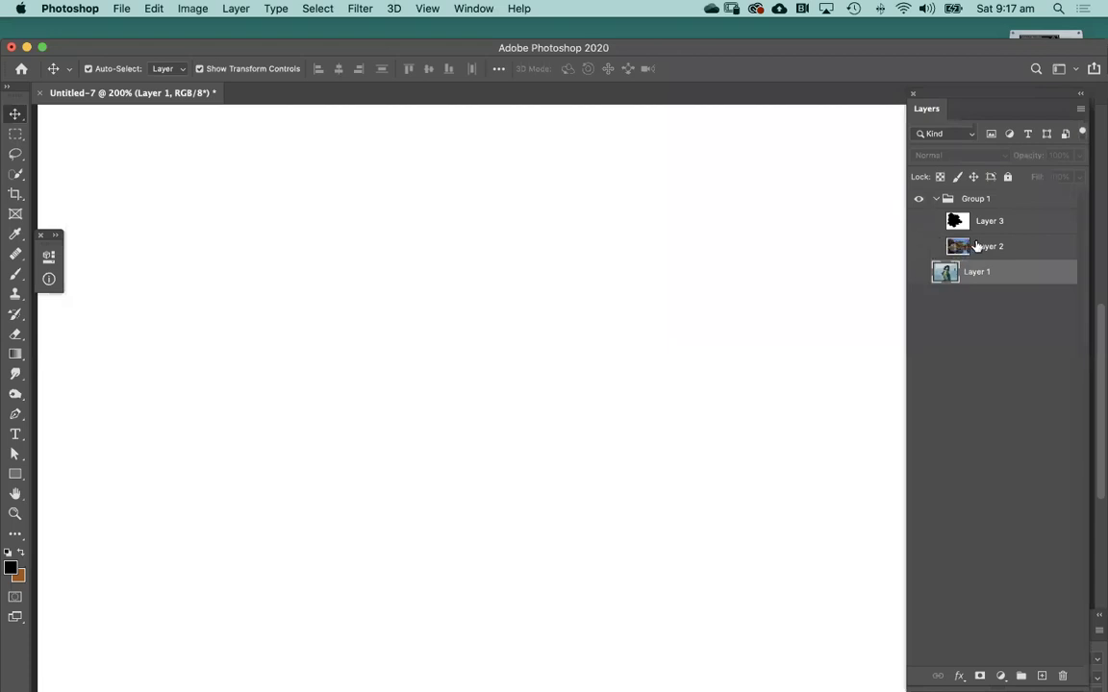
click(919, 247)
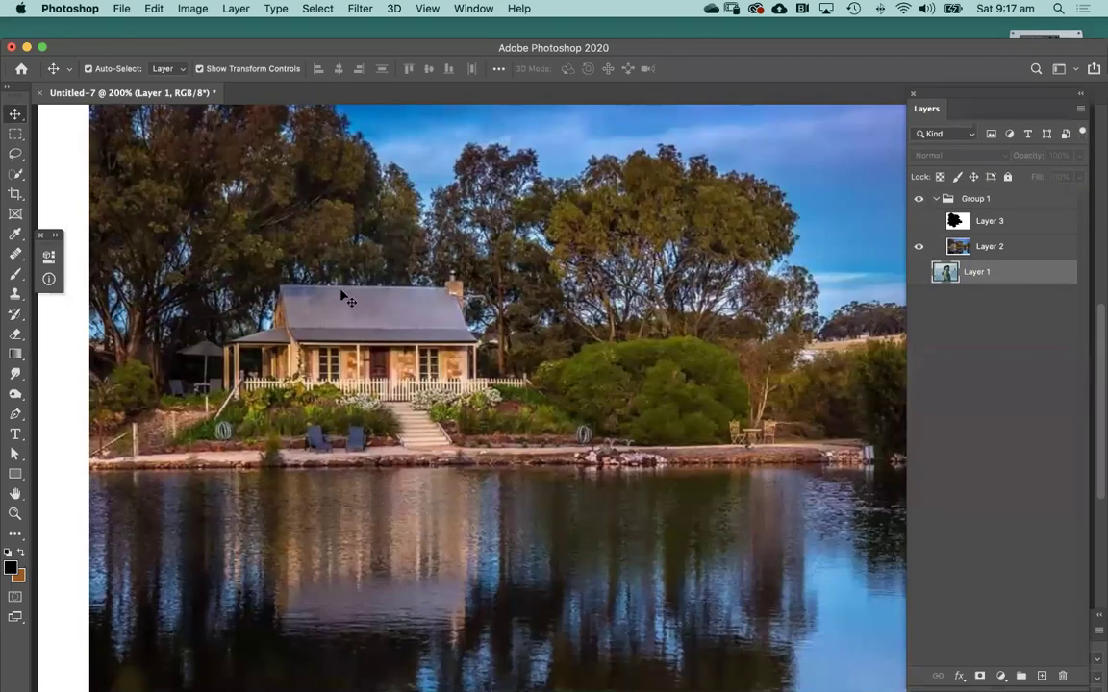
click(918, 248)
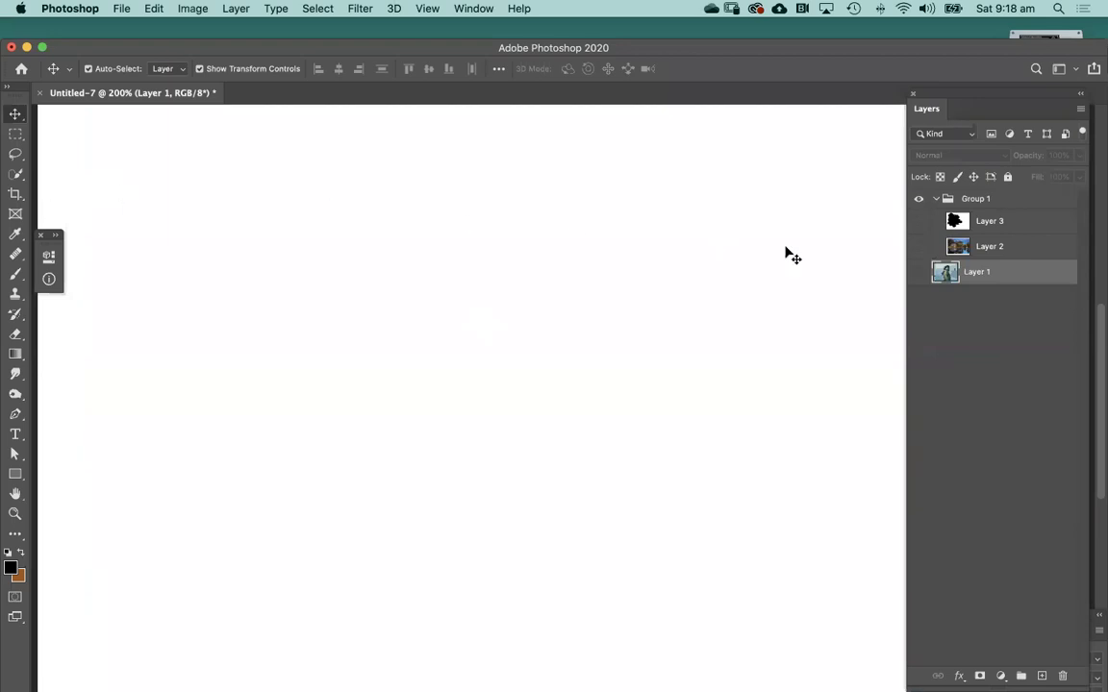
Step: Add a new layer above Layer 1 and set up the Hard Round Pressure Size brush at 6 px
click(1041, 676)
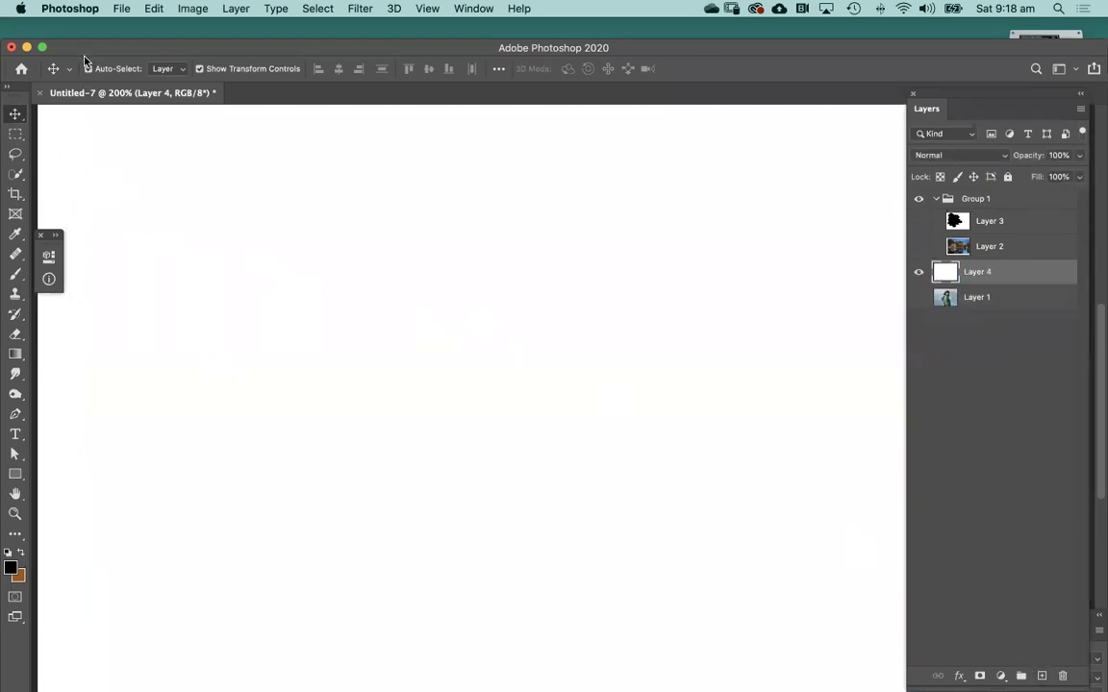
key(b)
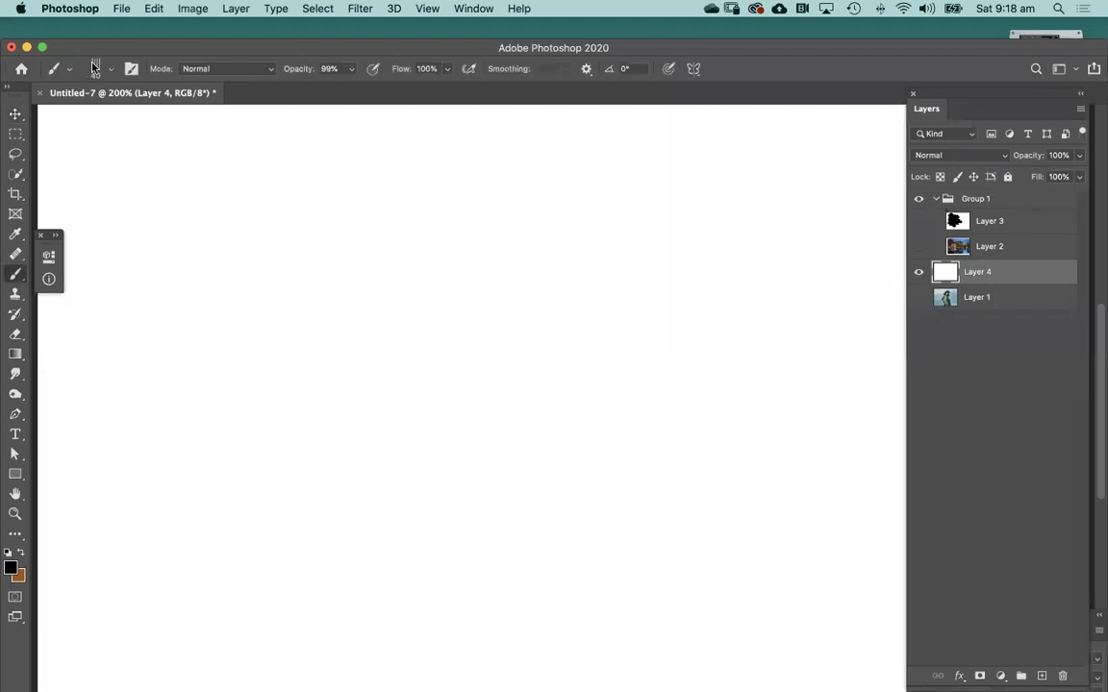
click(97, 67)
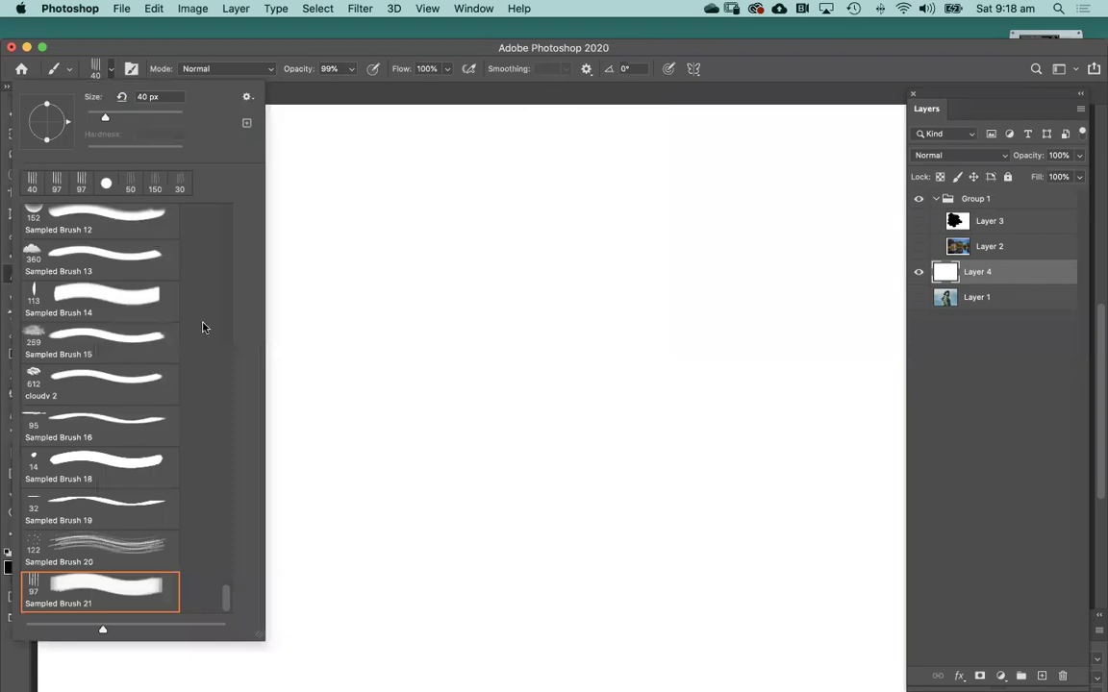
drag(221, 592, 221, 168)
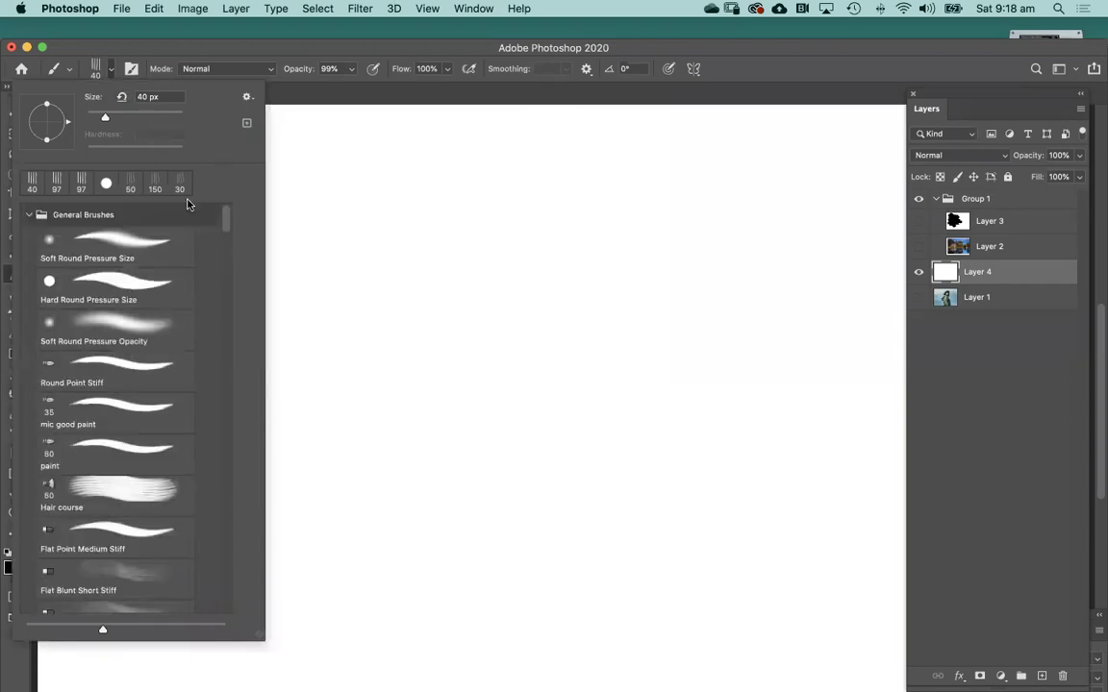
click(98, 280)
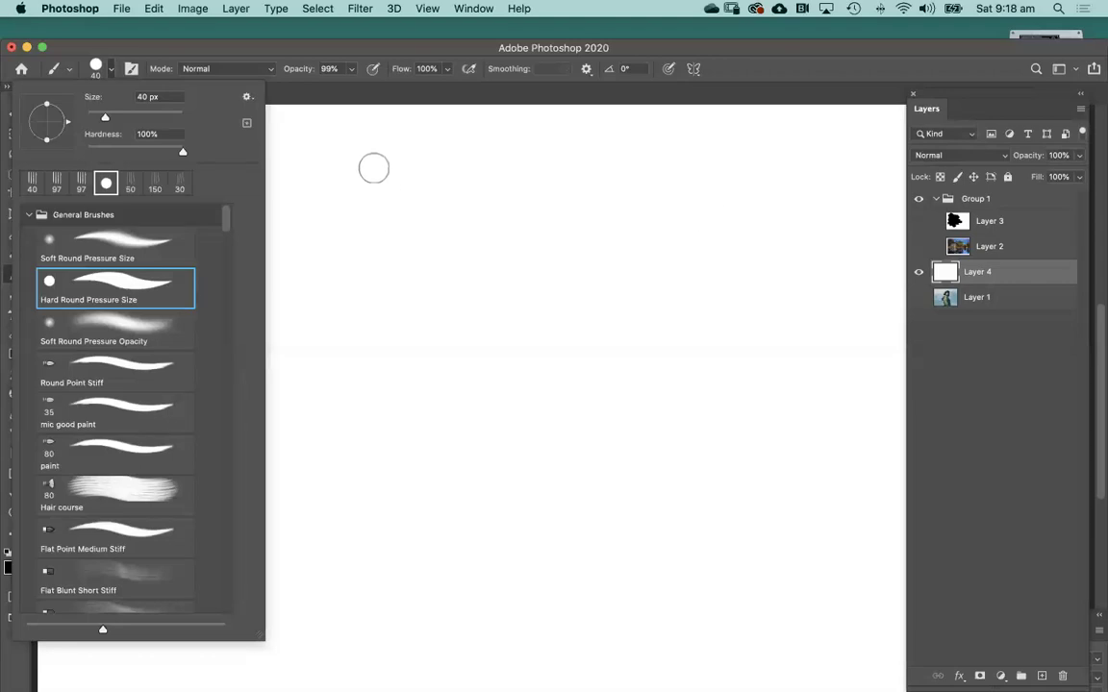
drag(105, 118, 90, 123)
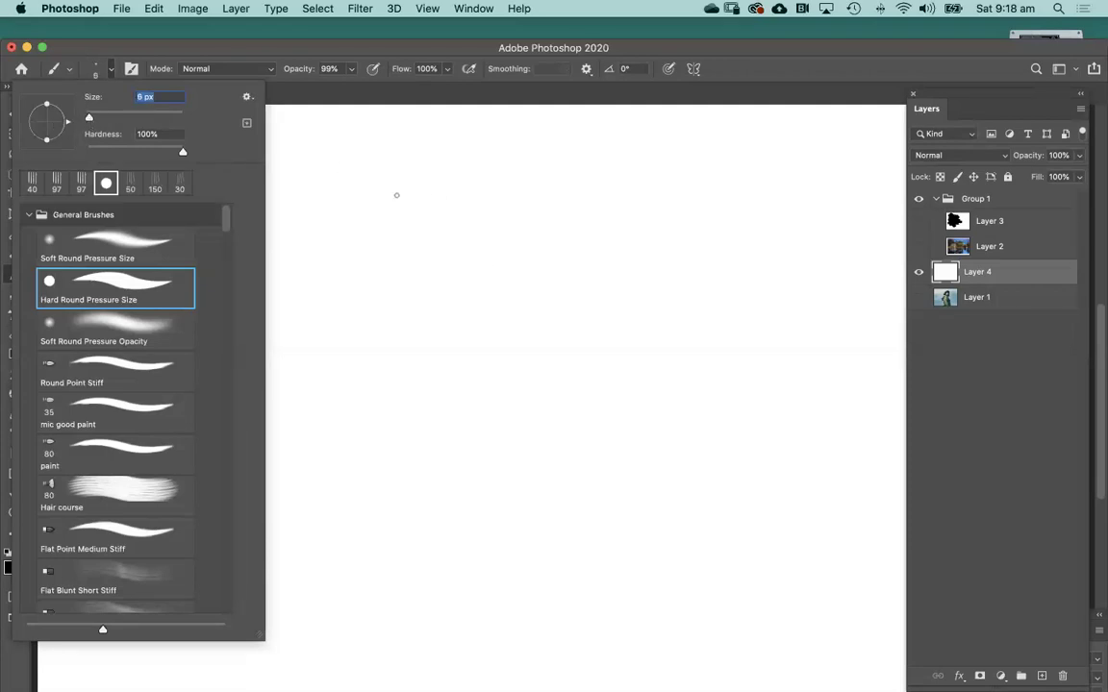
key(Return)
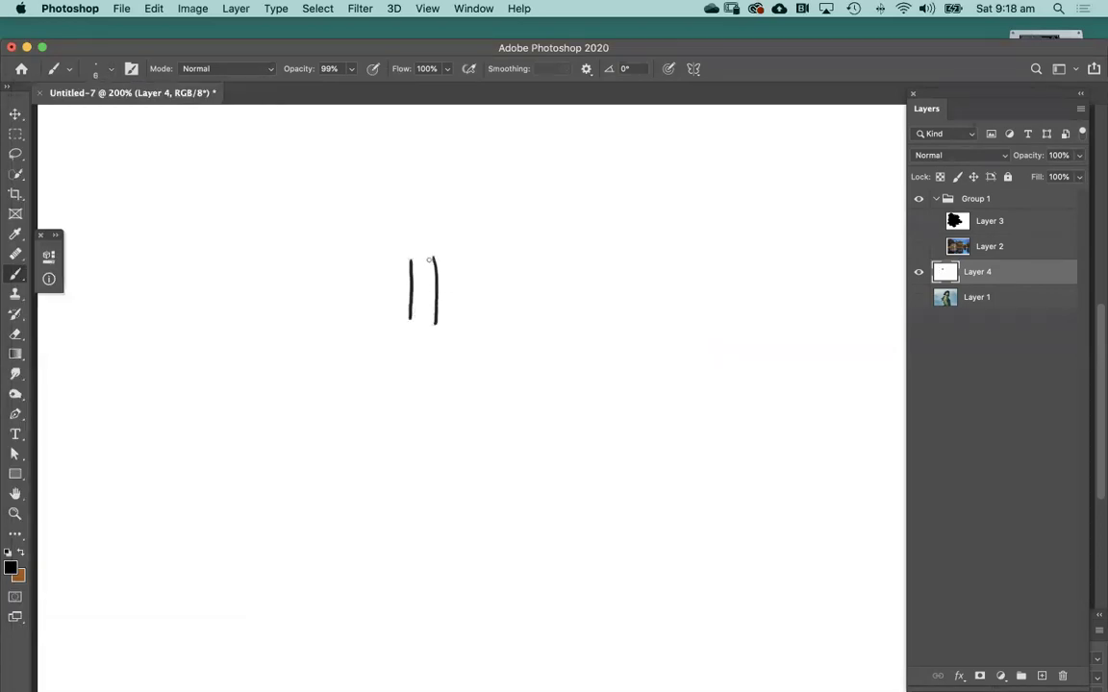
Step: Replace the uneven second stroke and draw a row of four short, evenly spaced vertical black lines on the blank layer
key(super+z)
drag(432, 259, 433, 288)
drag(455, 292, 455, 326)
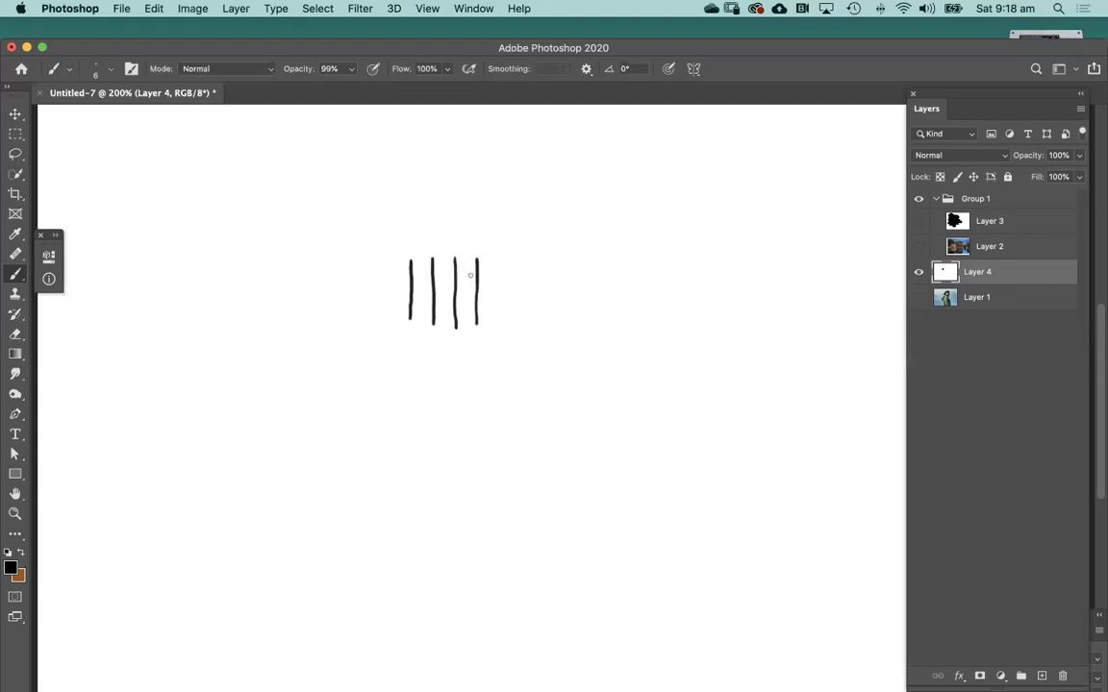
Step: Select the four vertical lines with a rectangular marquee and define them as a brush preset with the default name
click(16, 133)
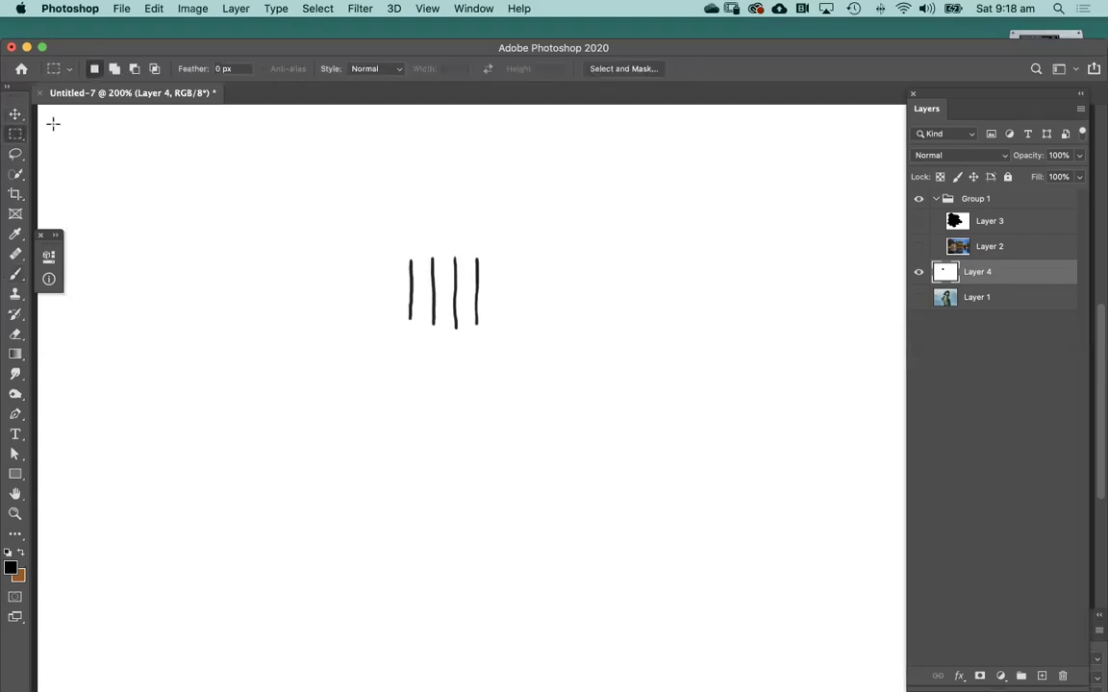
mouse_move(381, 233)
mouse_down()
mouse_move(445, 314)
mouse_move(506, 346)
mouse_up()
click(148, 9)
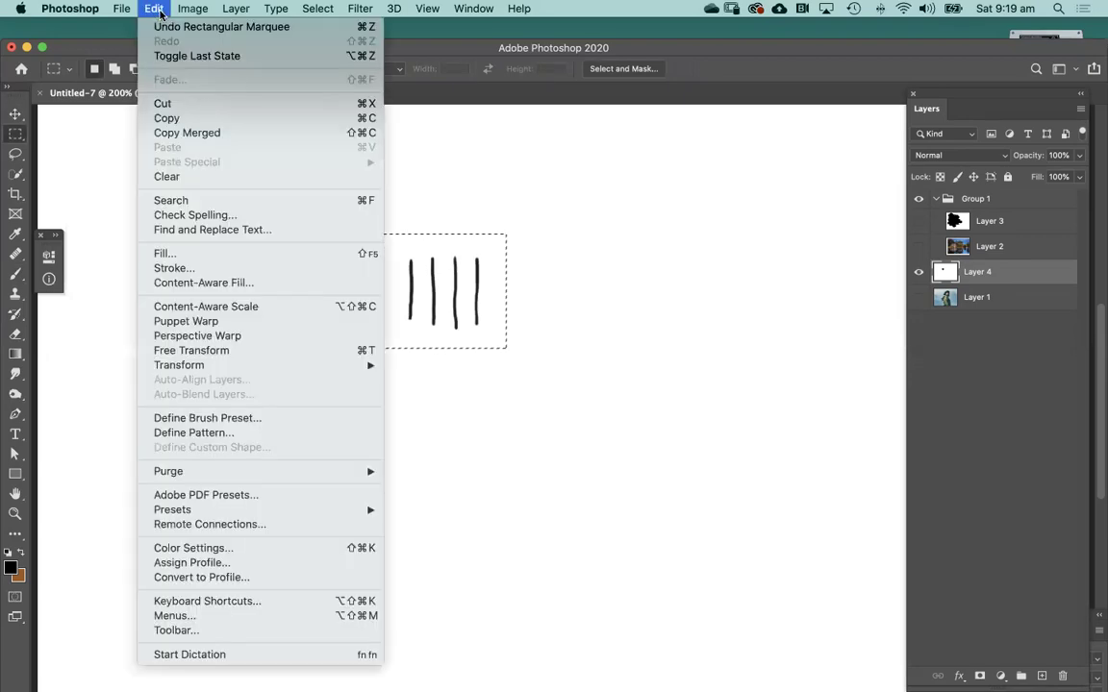
click(233, 418)
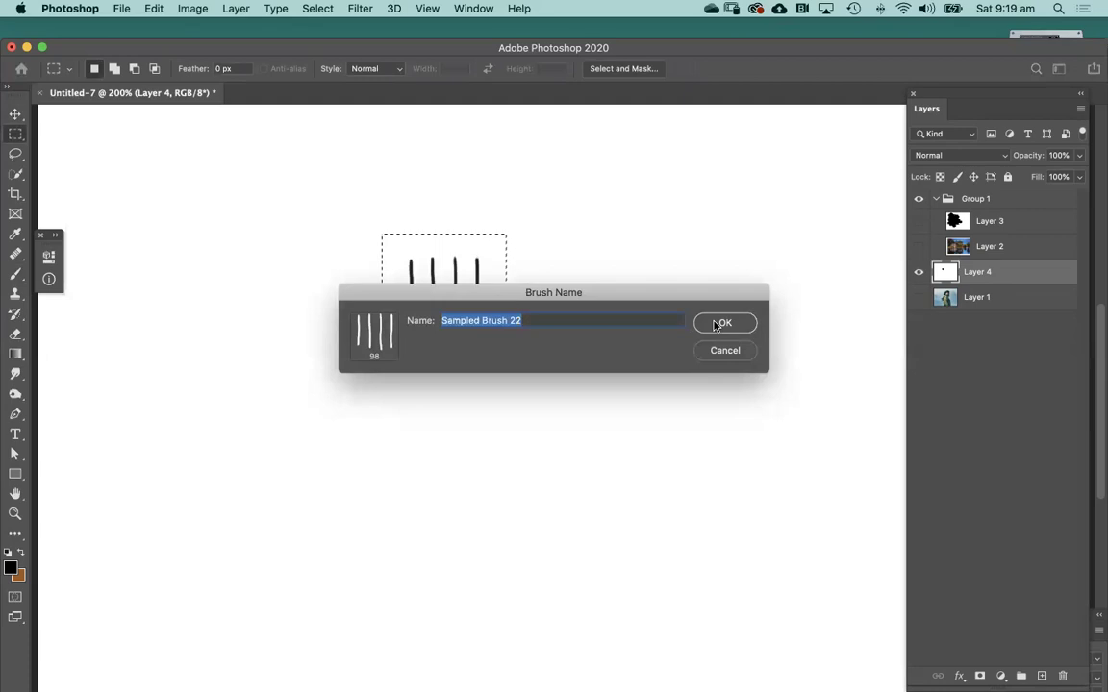
click(714, 327)
Step: Switch to the new line brush, clear the selected sample lines from the layer and deselect
key(b)
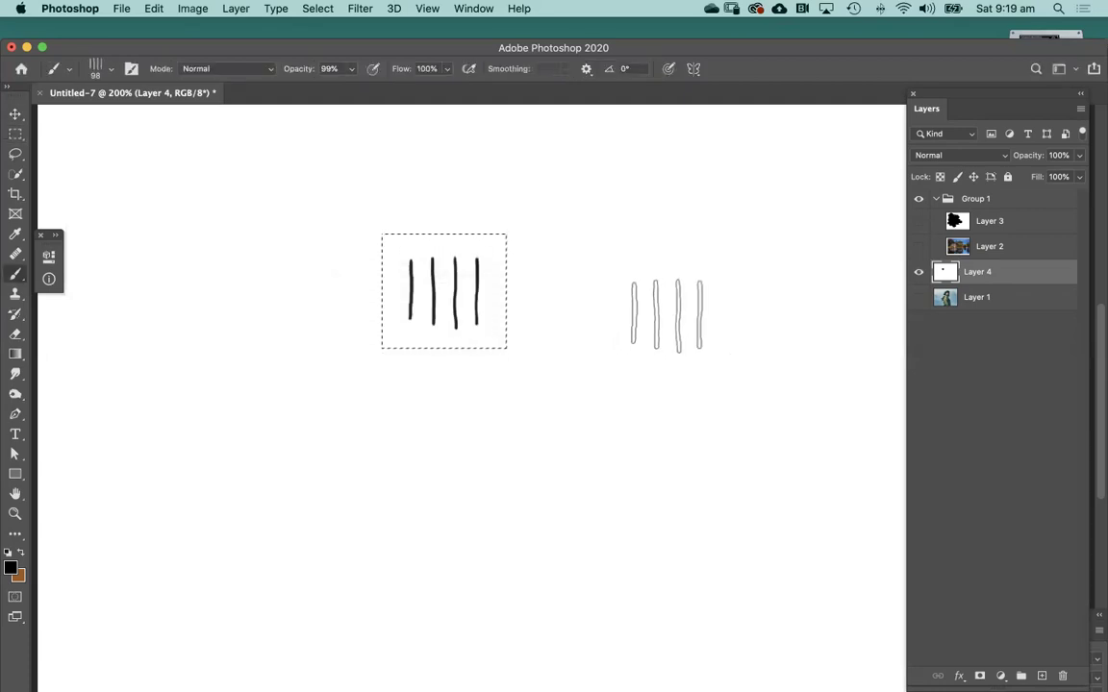
key(Delete)
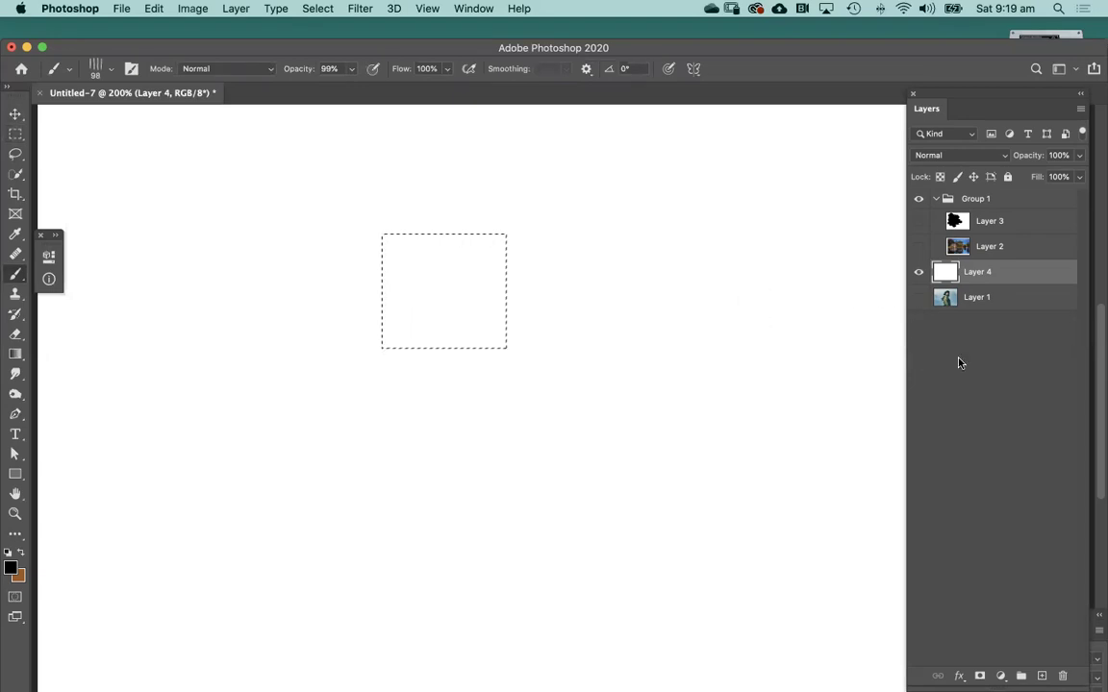
key(super+d)
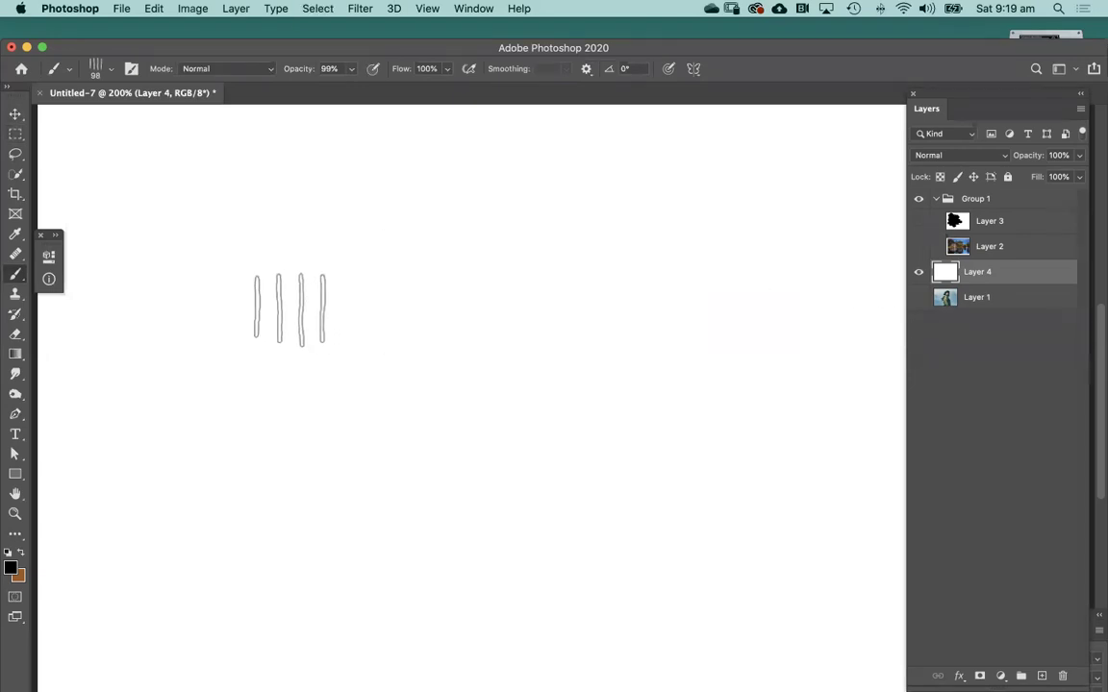
Step: Paint a wavy test stroke across the blank canvas with the new line brush and undo it
mouse_move(234, 351)
mouse_down()
mouse_move(378, 300)
mouse_move(492, 371)
mouse_move(568, 357)
mouse_up()
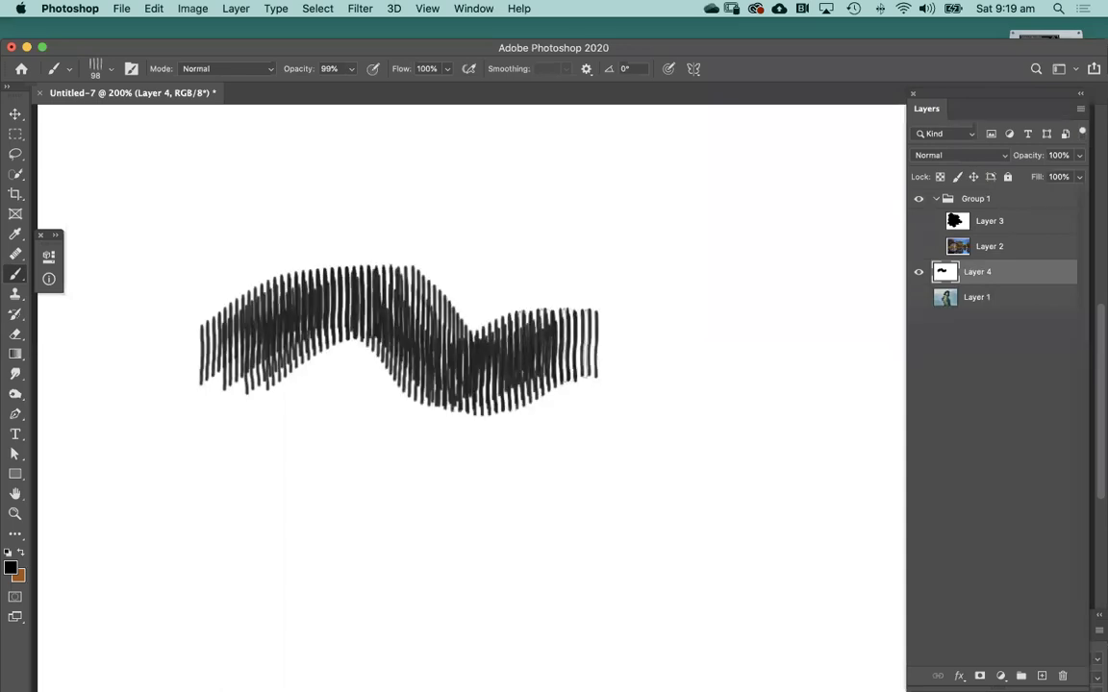
key(super+z)
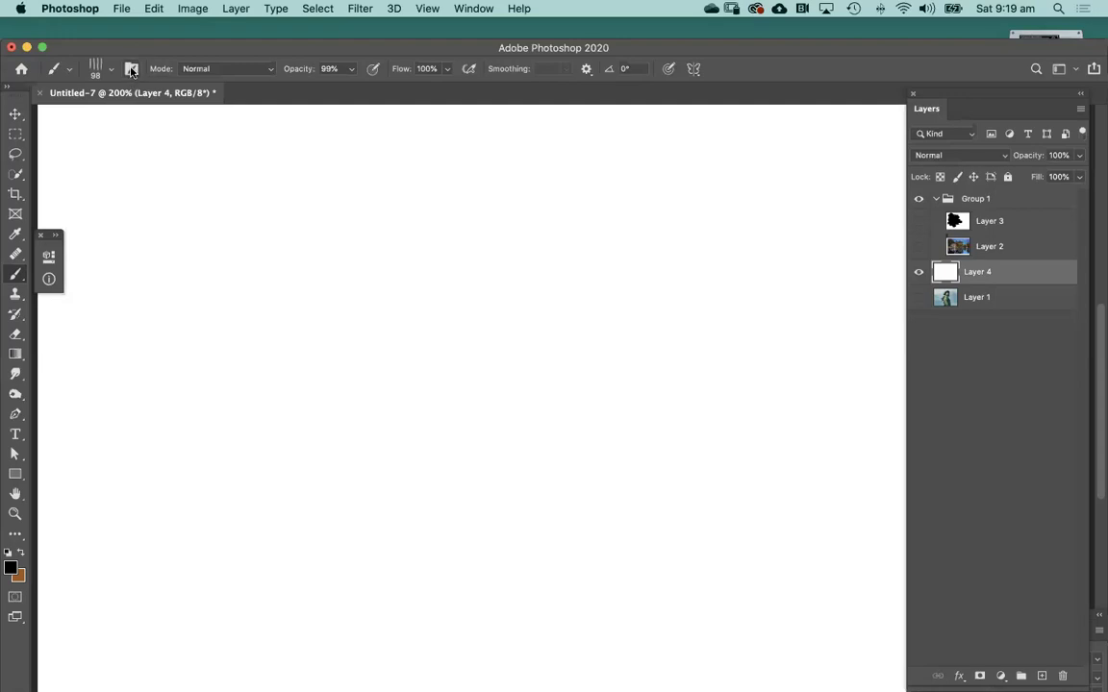
Step: Set the line brush's tip spacing to 80%, with Shape Dynamics and Scattering switched off
click(132, 70)
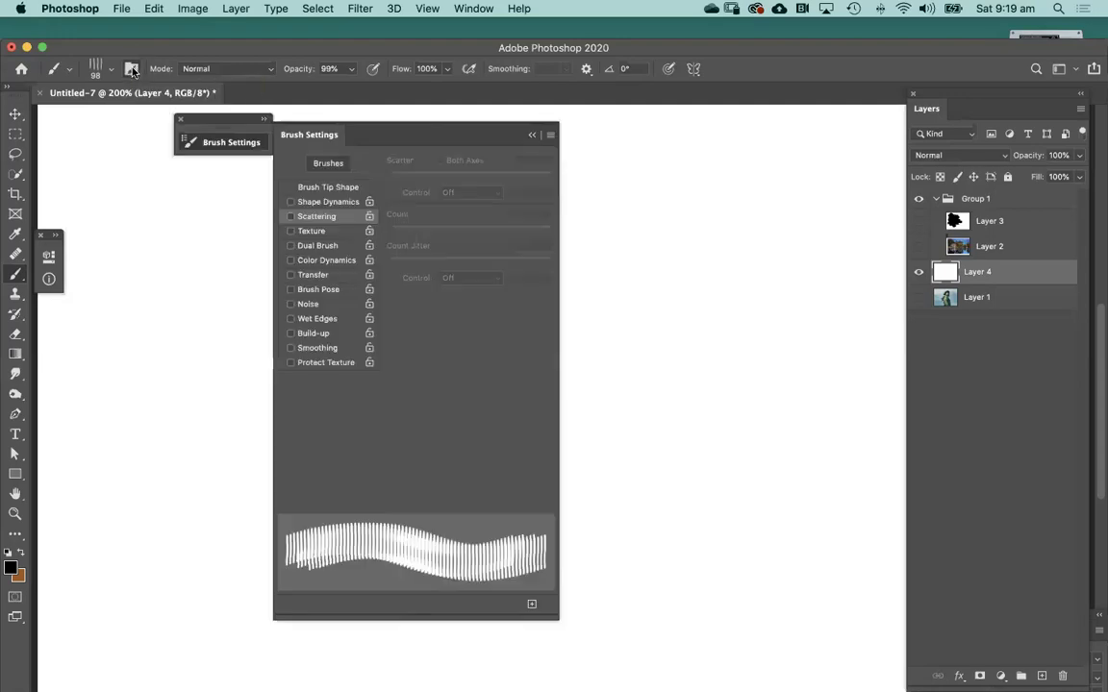
click(334, 189)
click(331, 202)
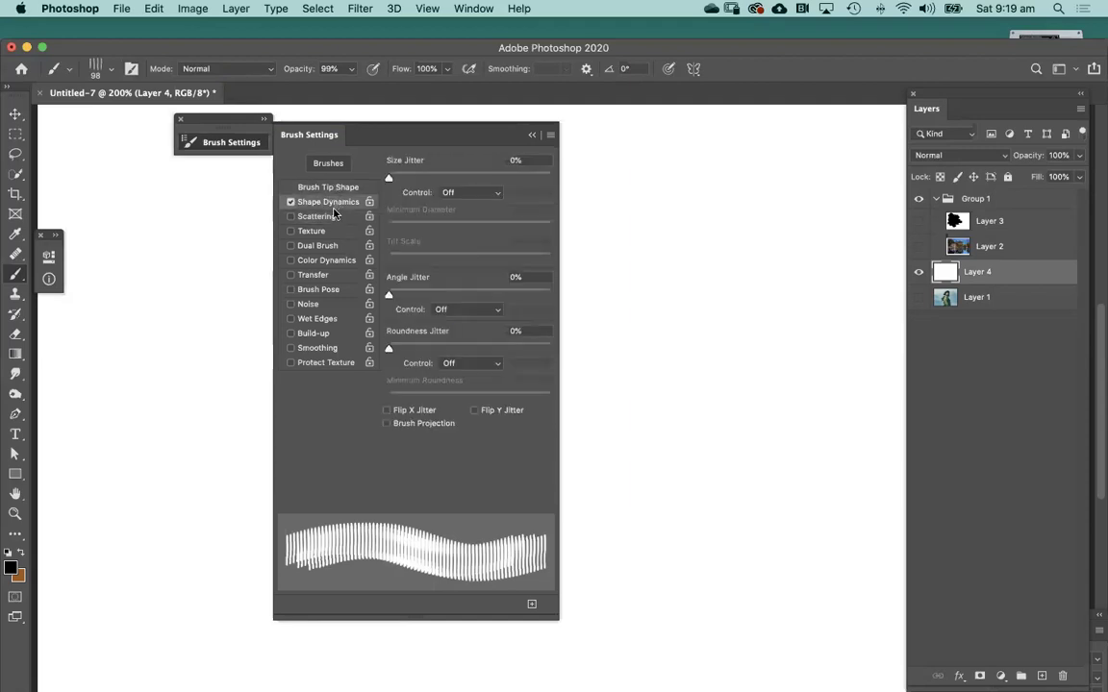
click(333, 212)
click(331, 202)
click(306, 186)
click(291, 217)
click(290, 202)
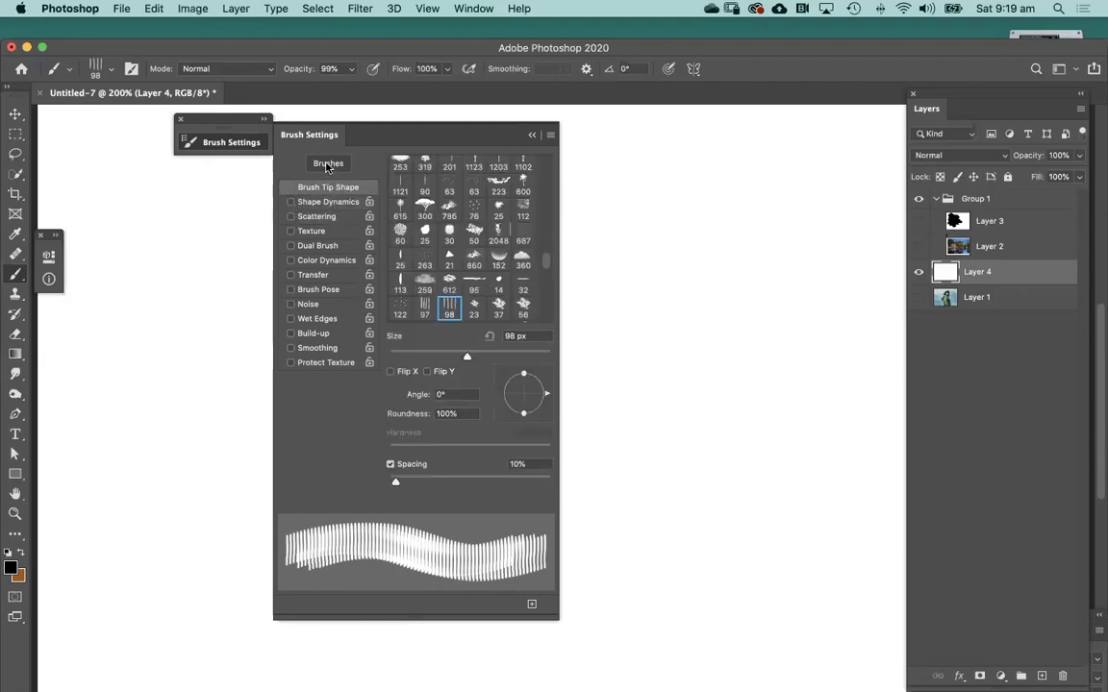
mouse_move(395, 481)
mouse_down()
mouse_move(496, 478)
mouse_move(452, 477)
mouse_up()
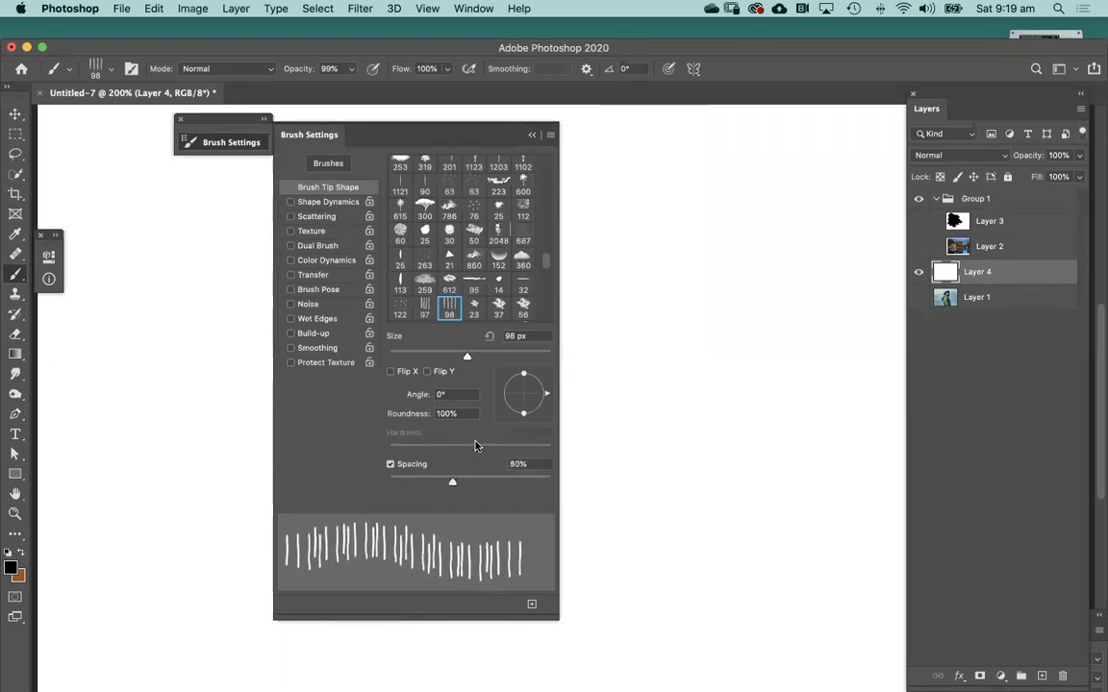
Step: Enable Shape Dynamics for the line brush with a size jitter of 45% and an angle jitter of 26%
click(344, 204)
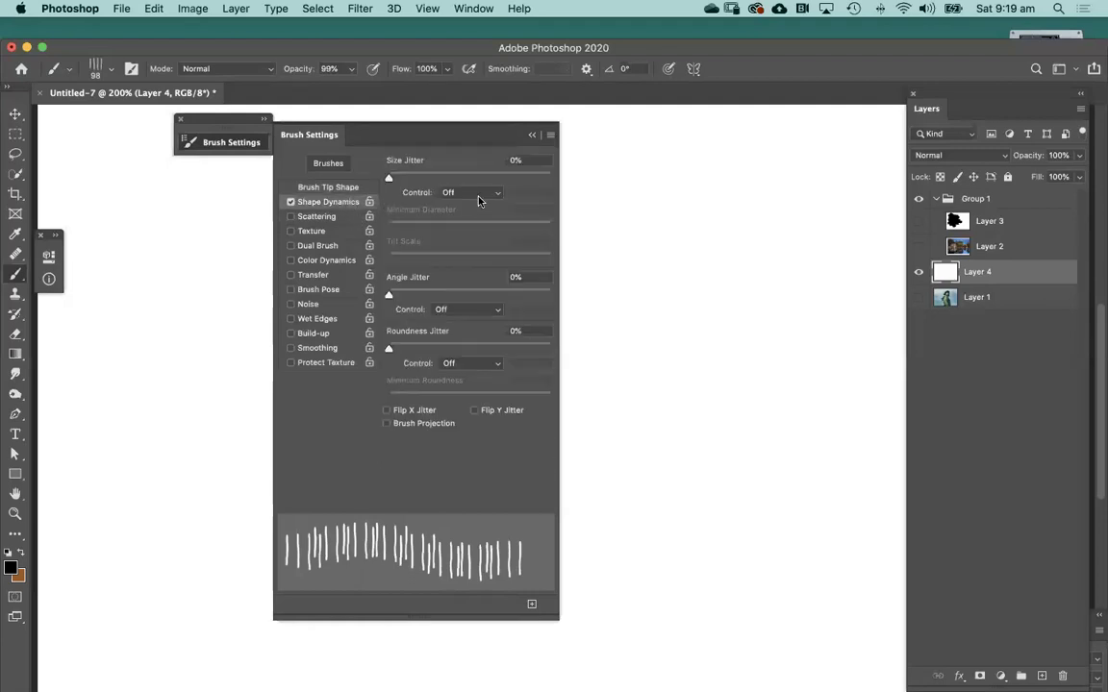
mouse_move(391, 179)
mouse_down()
mouse_move(538, 174)
mouse_move(428, 179)
mouse_move(460, 178)
mouse_up()
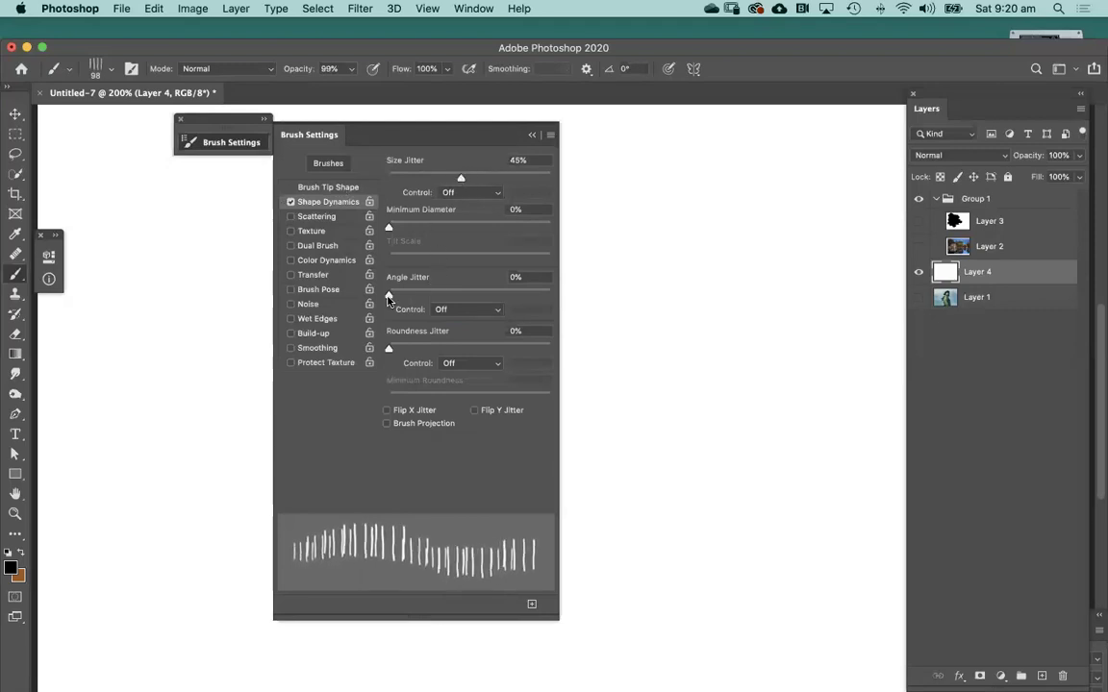
mouse_move(389, 297)
mouse_down()
mouse_move(441, 299)
mouse_move(430, 302)
mouse_up()
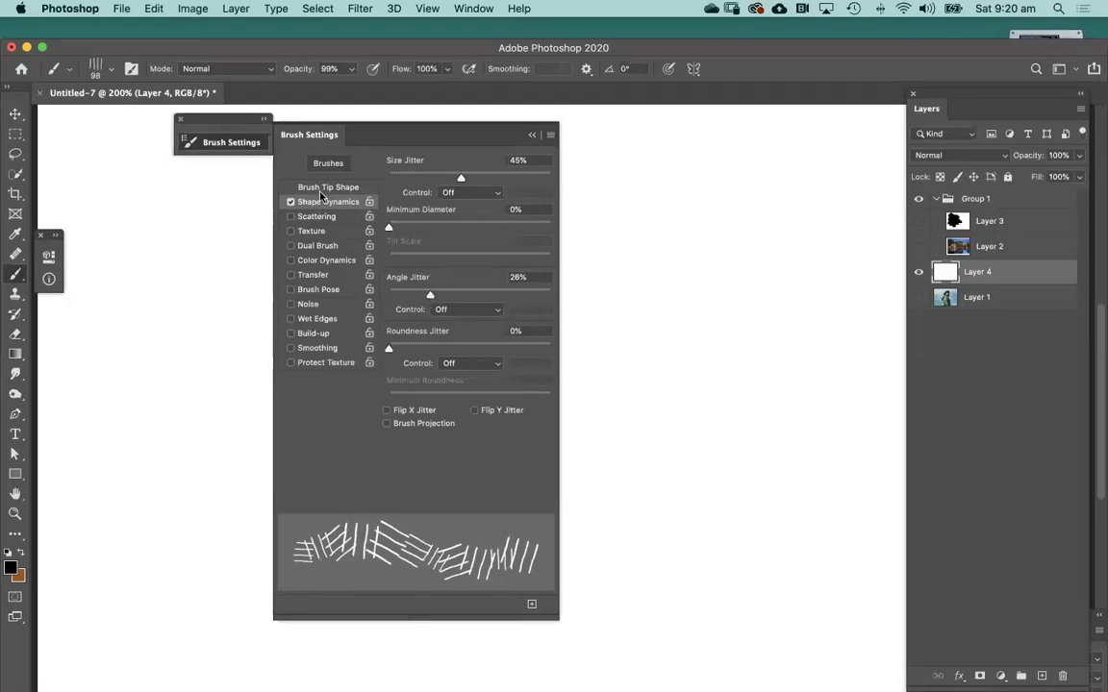
Step: Enable Scattering for the line brush with a scatter of 62% and collapse the brush settings
click(347, 217)
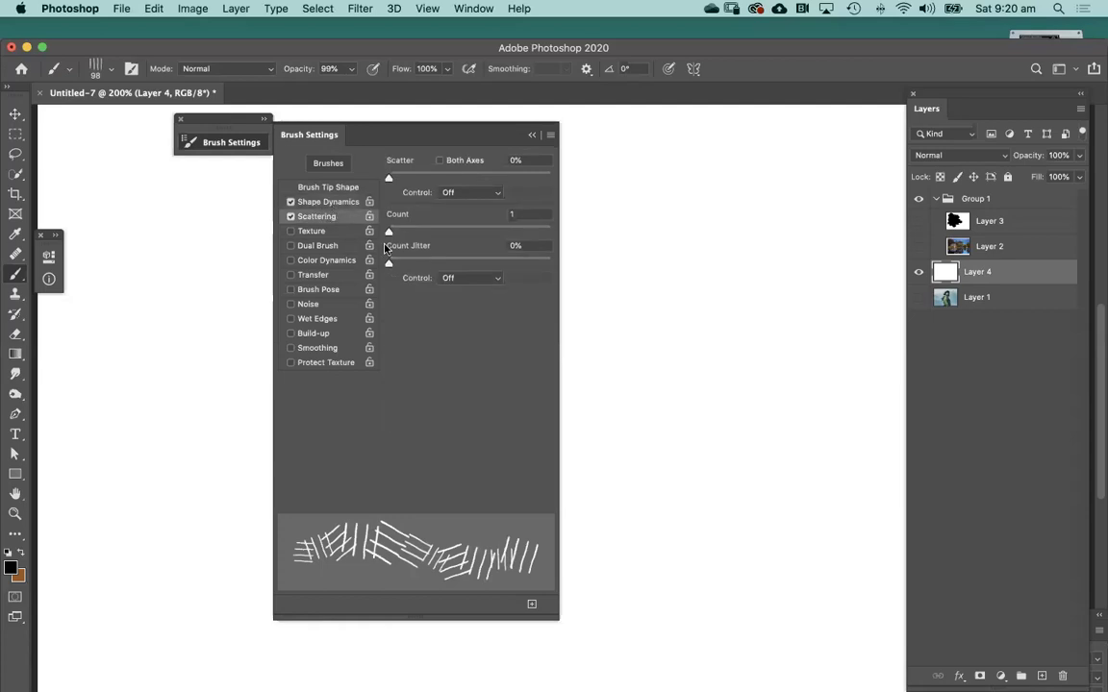
mouse_move(388, 177)
mouse_down()
mouse_move(445, 177)
mouse_move(401, 182)
mouse_up()
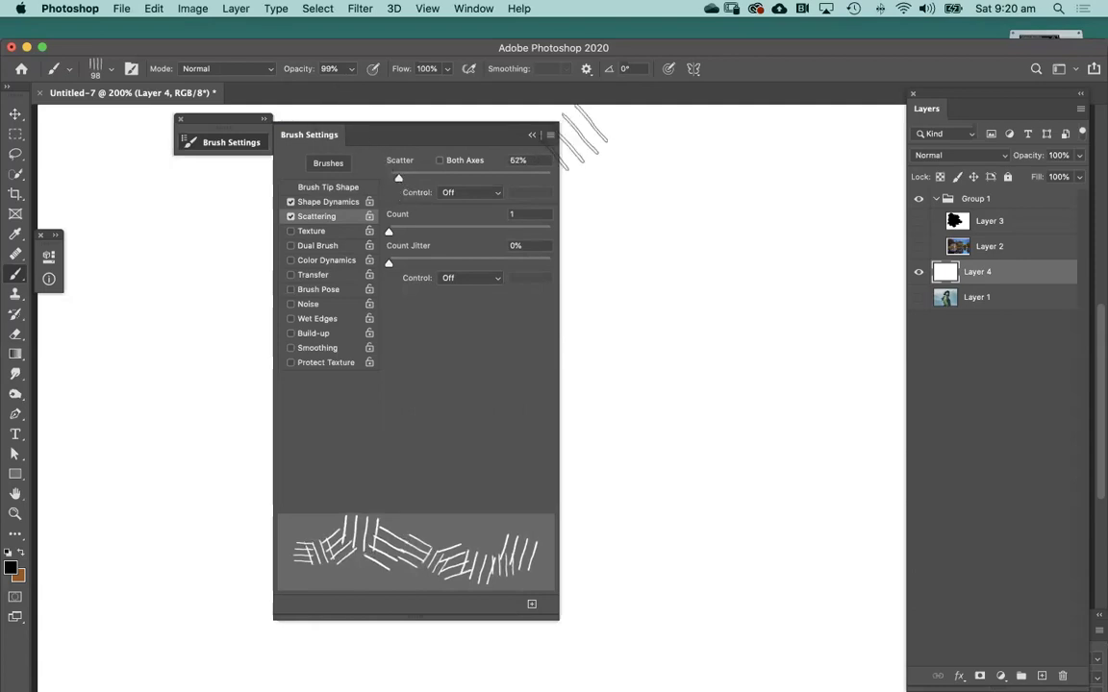
click(533, 136)
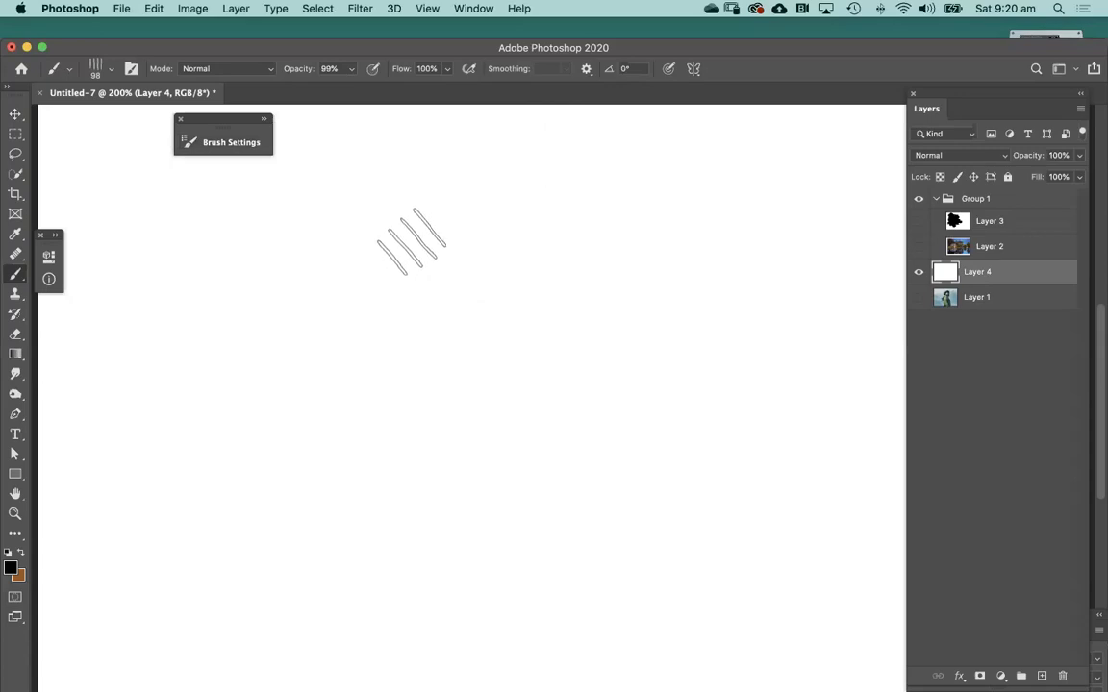
Step: Test the jittered, scattered line brush on the blank canvas and remove the test strokes
click(369, 266)
mouse_move(371, 265)
mouse_down()
mouse_move(308, 317)
mouse_move(356, 261)
mouse_move(336, 312)
mouse_move(394, 360)
mouse_move(337, 395)
mouse_move(297, 438)
mouse_move(224, 430)
mouse_move(279, 404)
mouse_move(409, 473)
mouse_move(462, 519)
mouse_move(384, 279)
mouse_up()
key(super+z)
key(Delete)
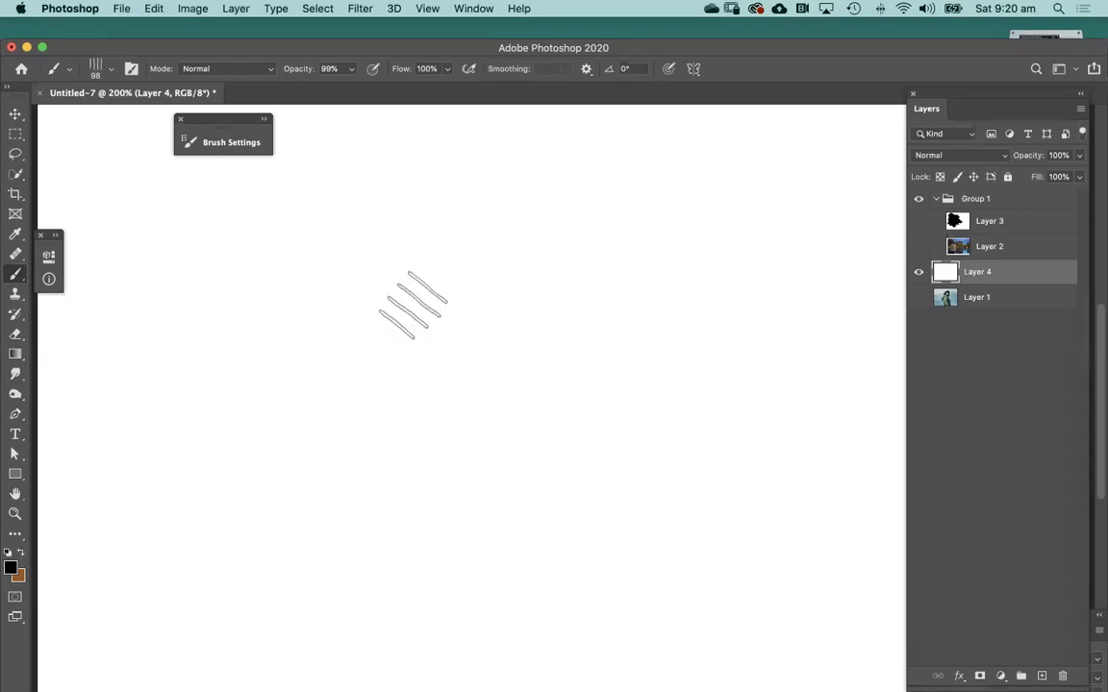
Step: Hide the blank Layer 4, and show and select the portrait of the man in the hat on Layer 1
click(919, 272)
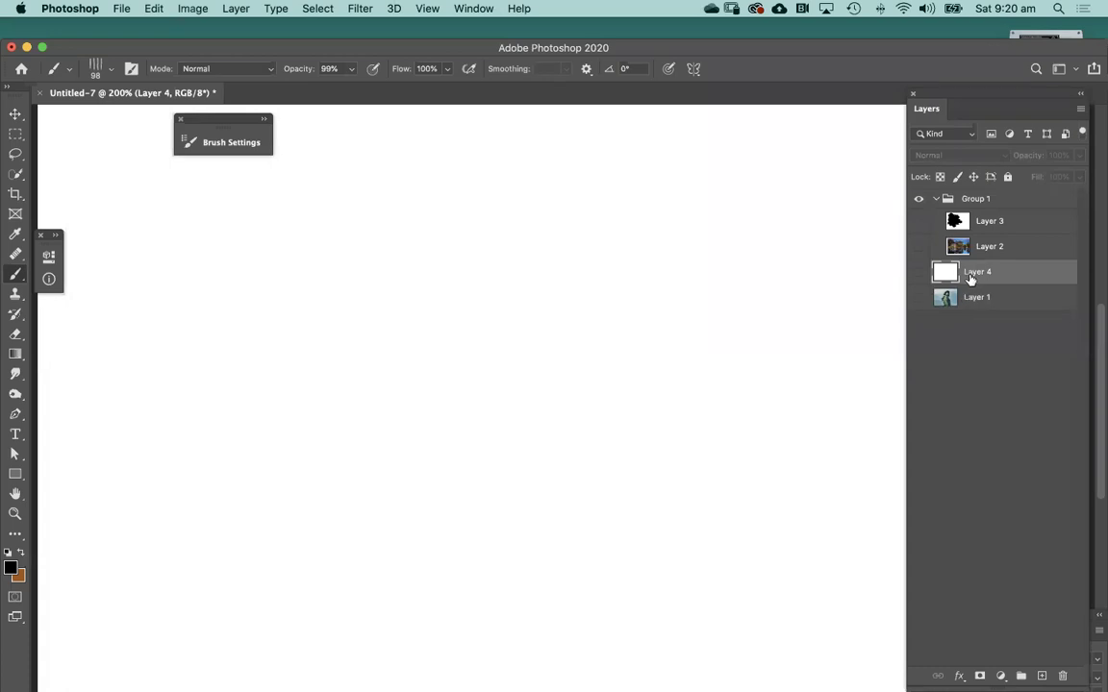
click(919, 298)
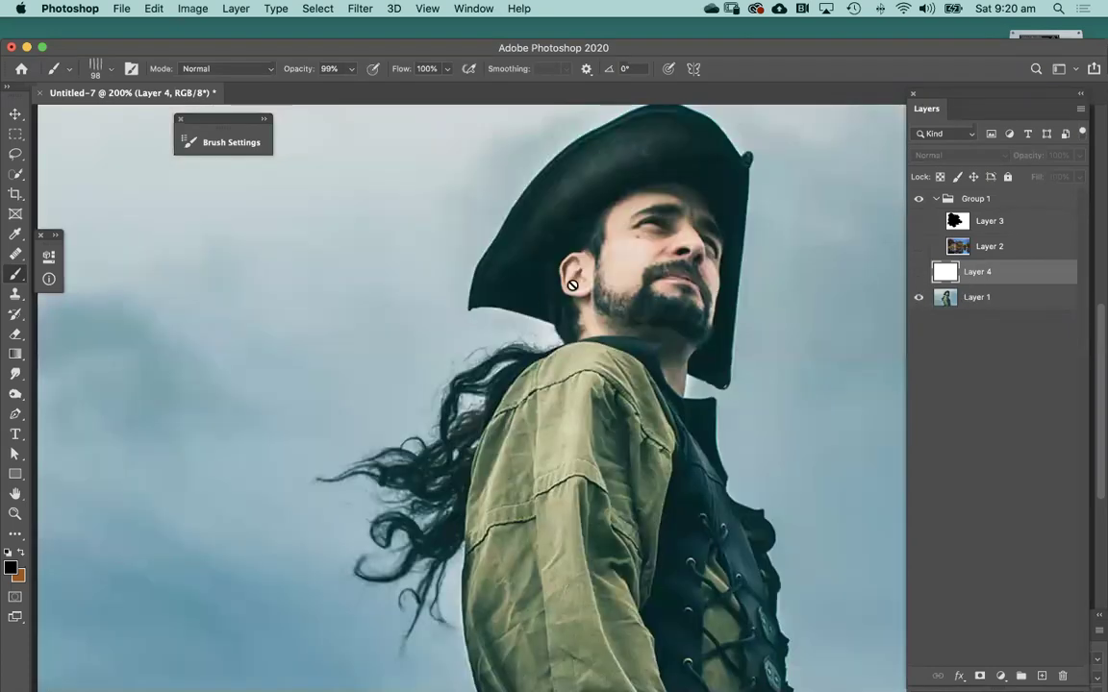
click(967, 294)
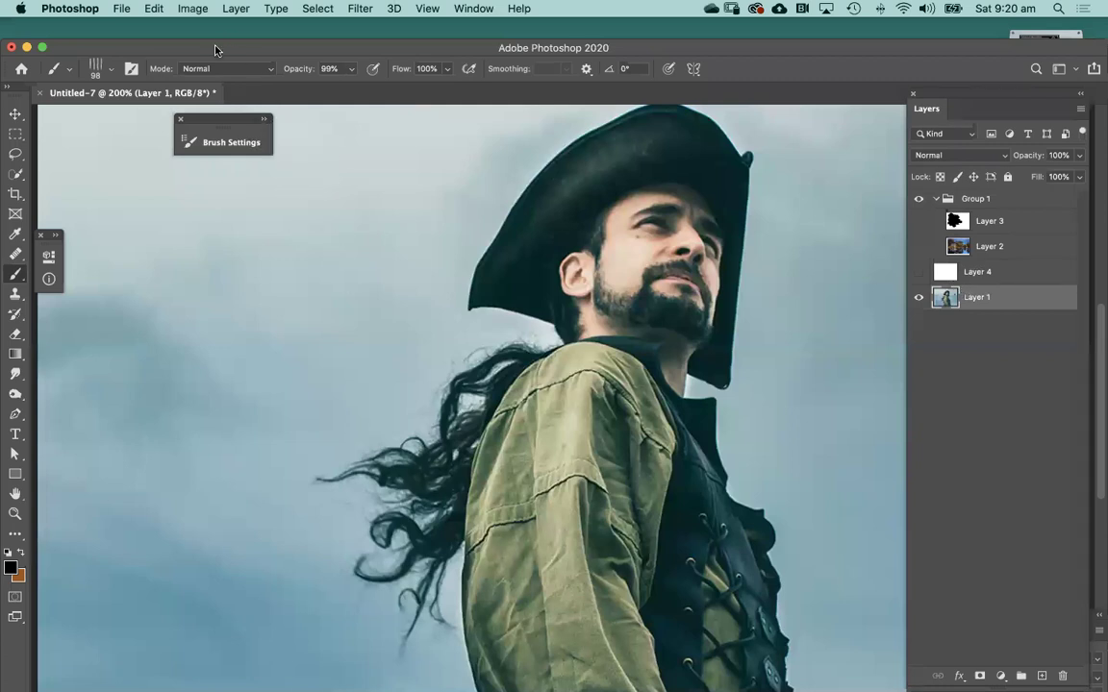
drag(213, 45, 330, 9)
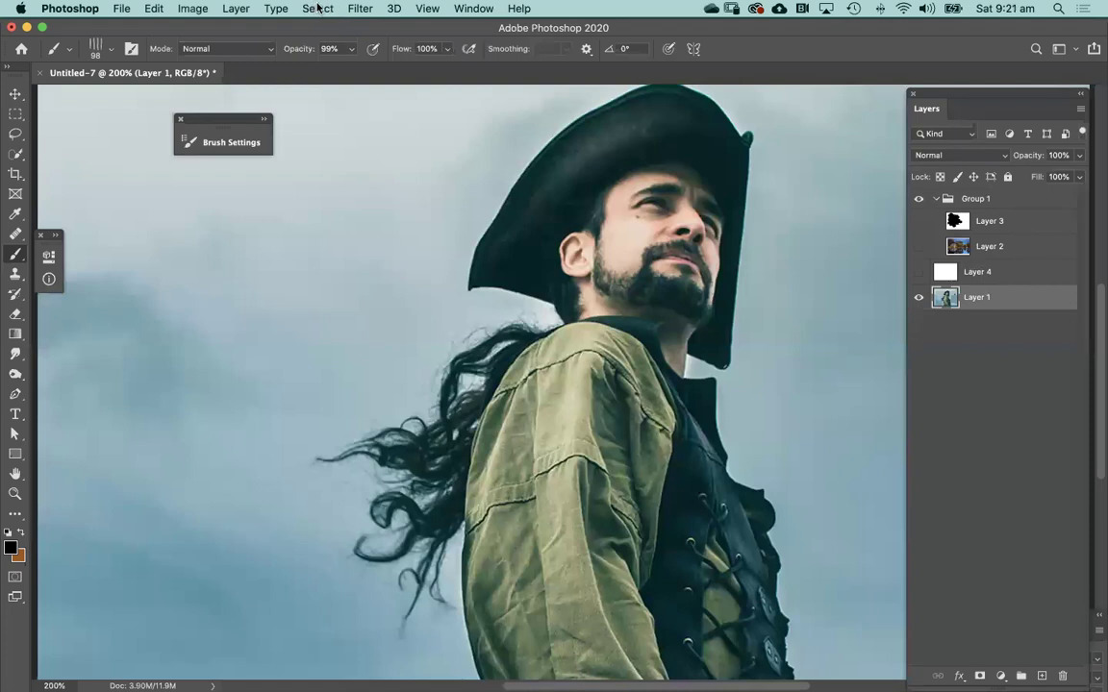
Step: Select the portrait's shadows with Color Range, using a fuzziness of 50% and a range of 82
click(318, 9)
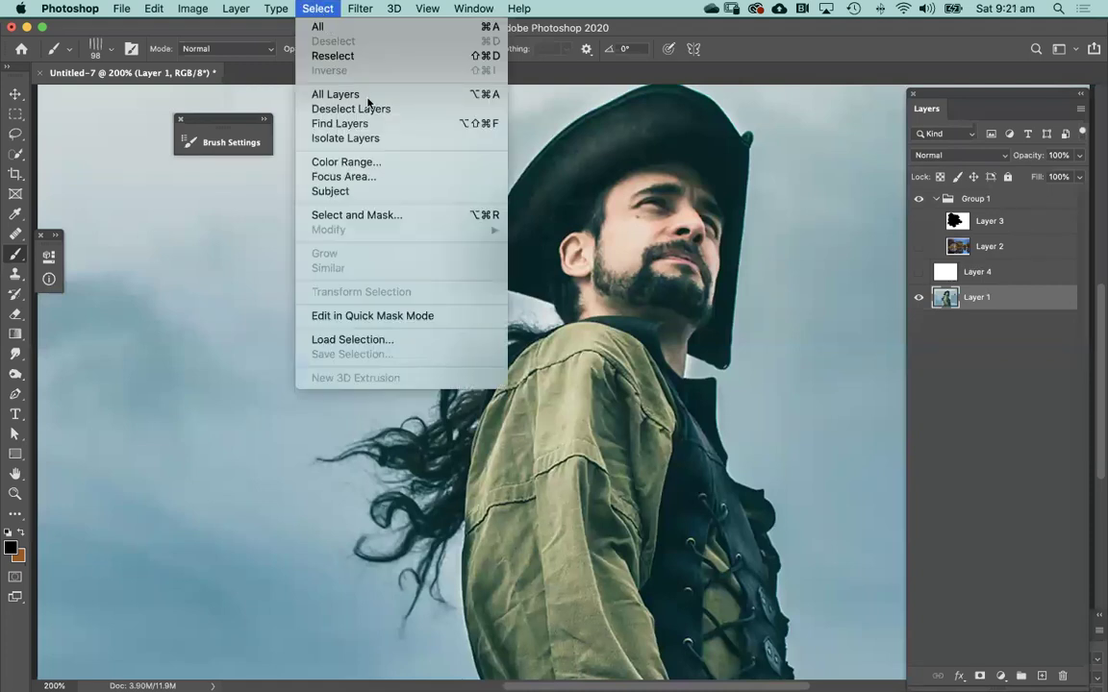
click(387, 163)
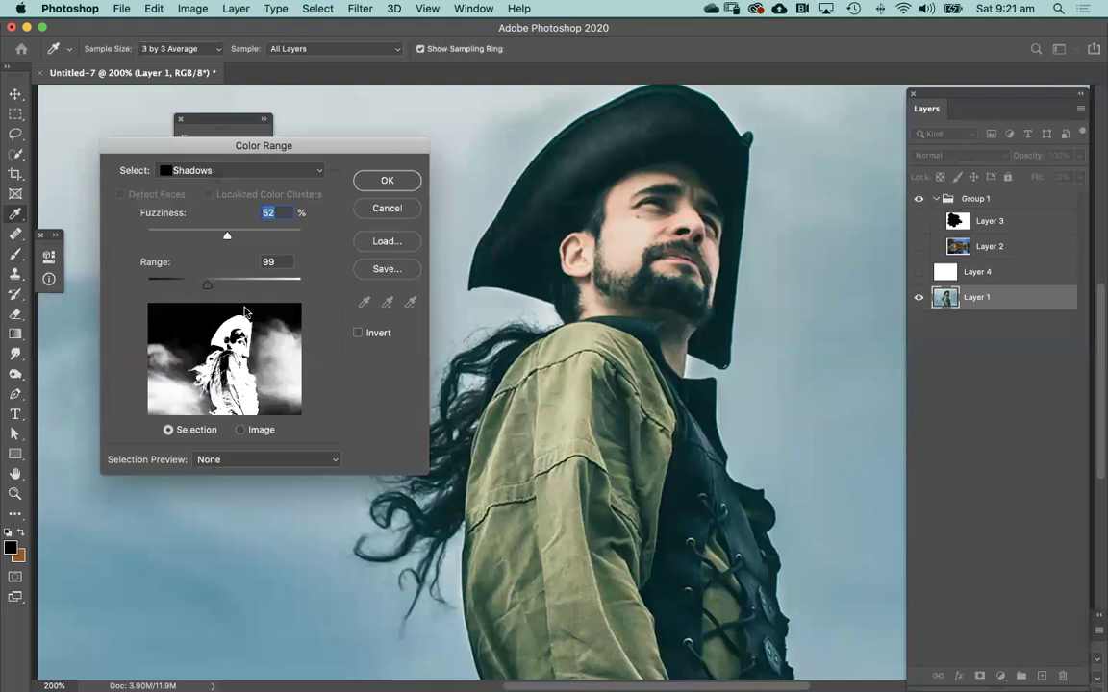
click(242, 170)
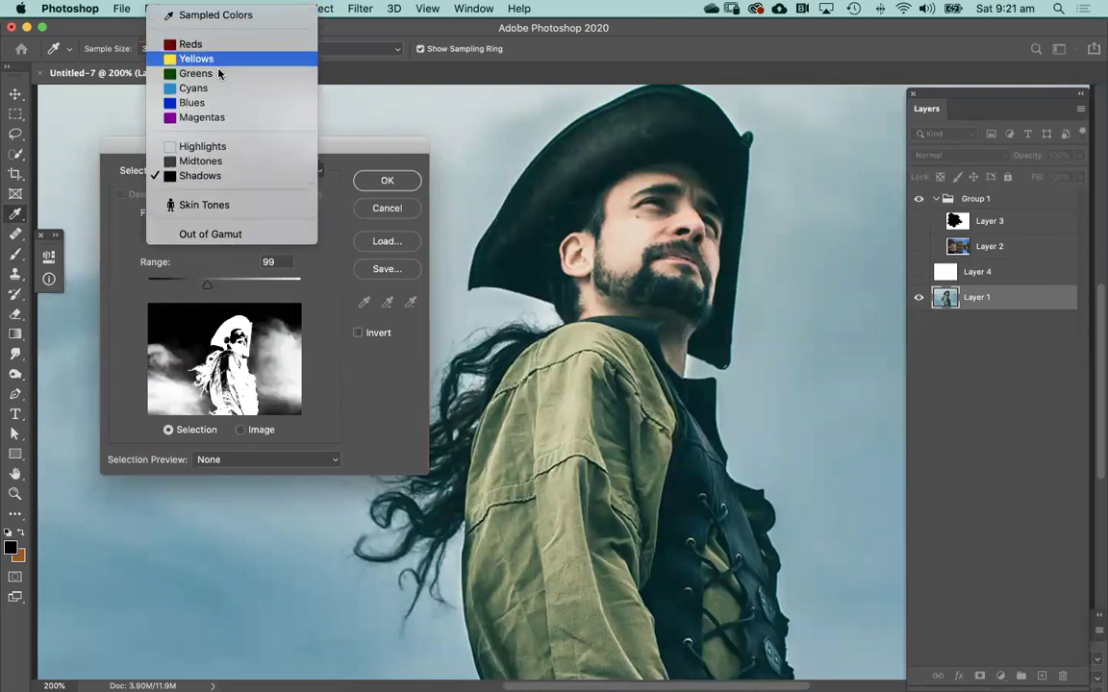
click(200, 179)
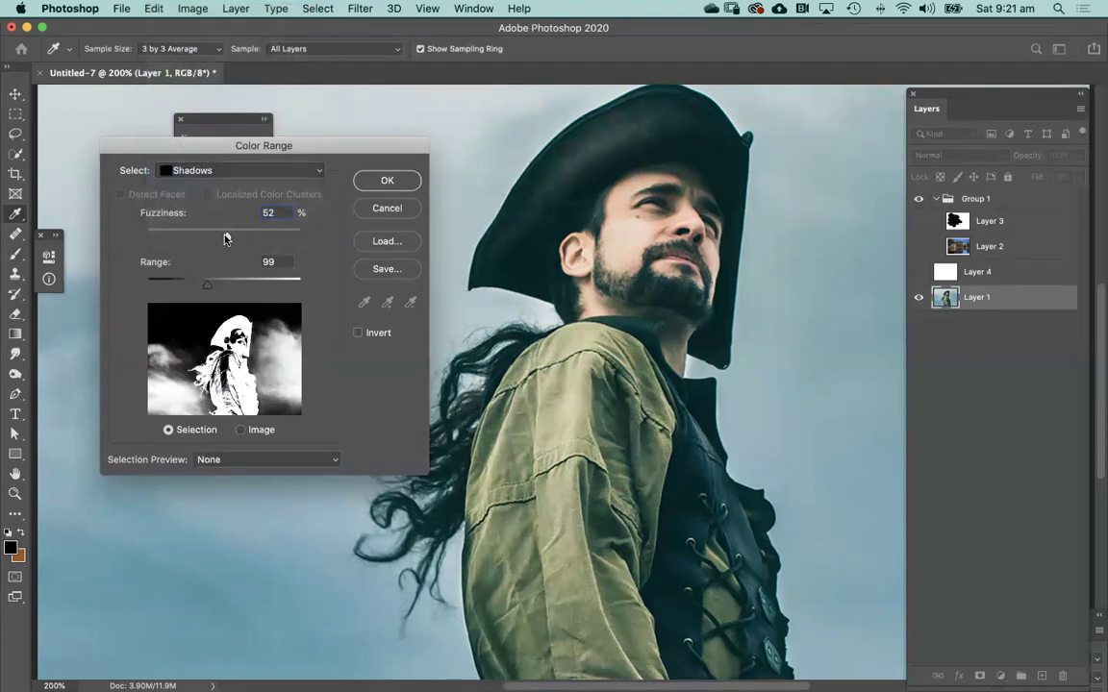
mouse_move(217, 280)
mouse_down()
mouse_move(188, 280)
mouse_move(274, 280)
mouse_move(181, 282)
mouse_move(234, 282)
mouse_move(209, 283)
mouse_up()
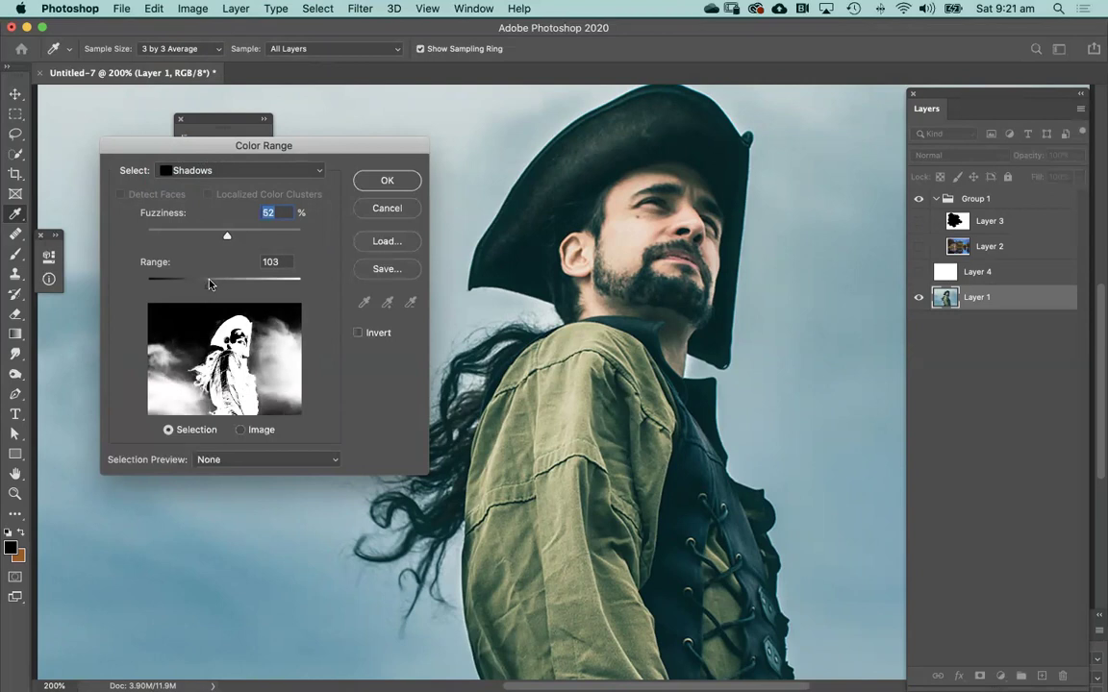
mouse_move(202, 284)
mouse_down()
mouse_move(162, 280)
mouse_move(189, 280)
mouse_up()
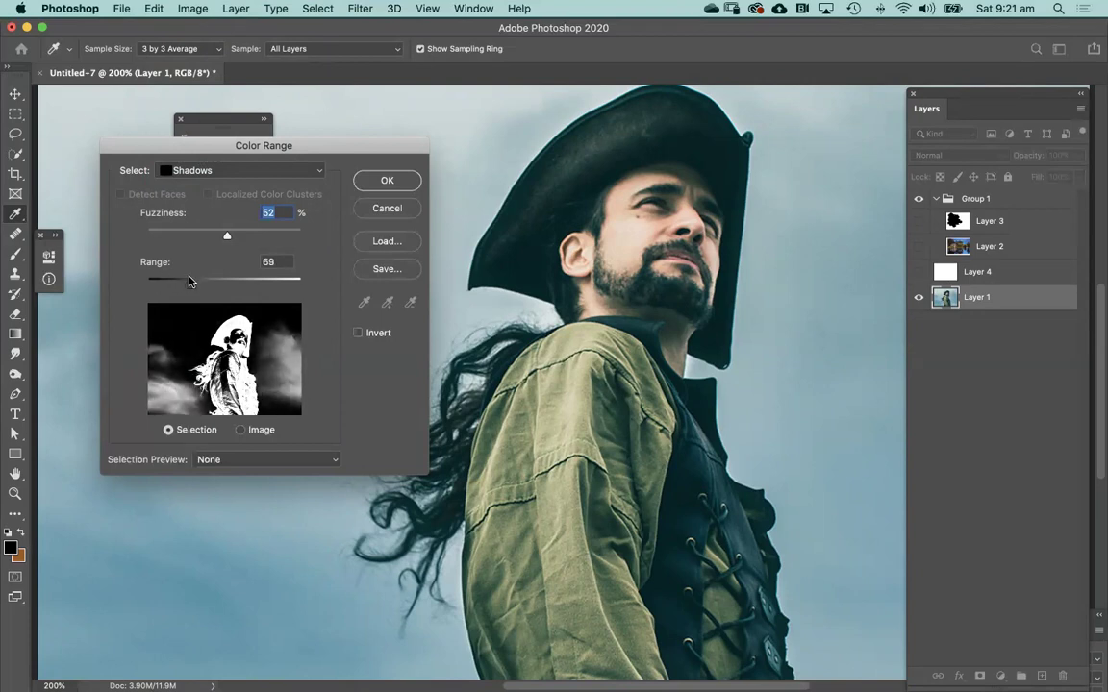
mouse_move(230, 236)
mouse_down()
mouse_move(240, 236)
mouse_move(226, 237)
mouse_up()
drag(181, 285, 188, 285)
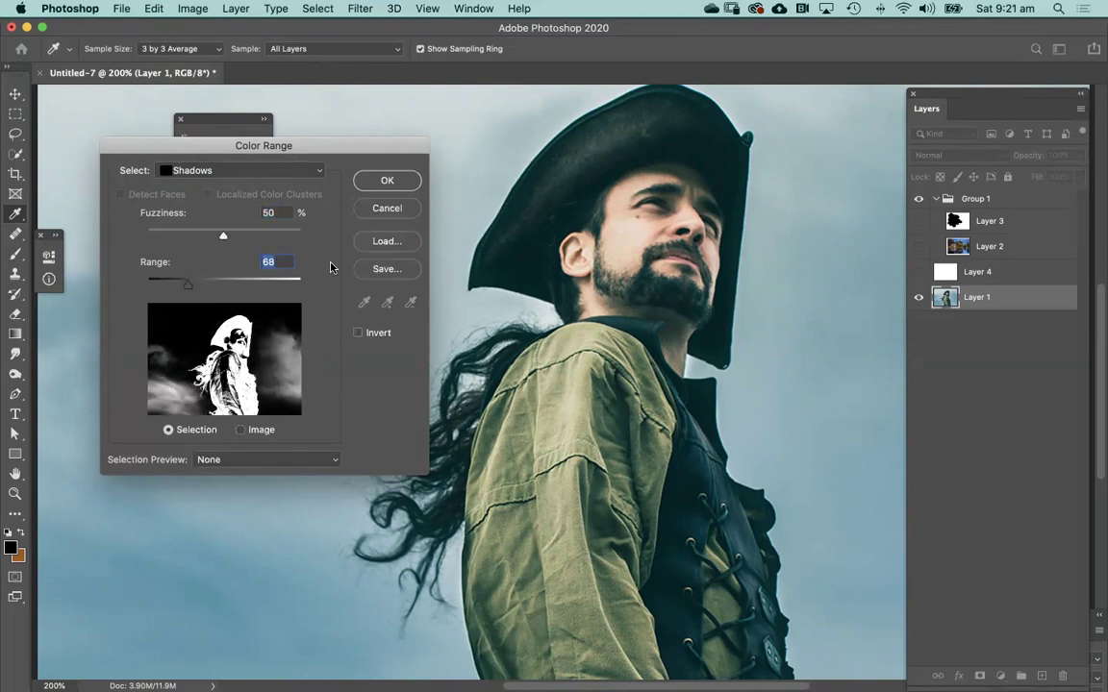
drag(189, 286, 196, 285)
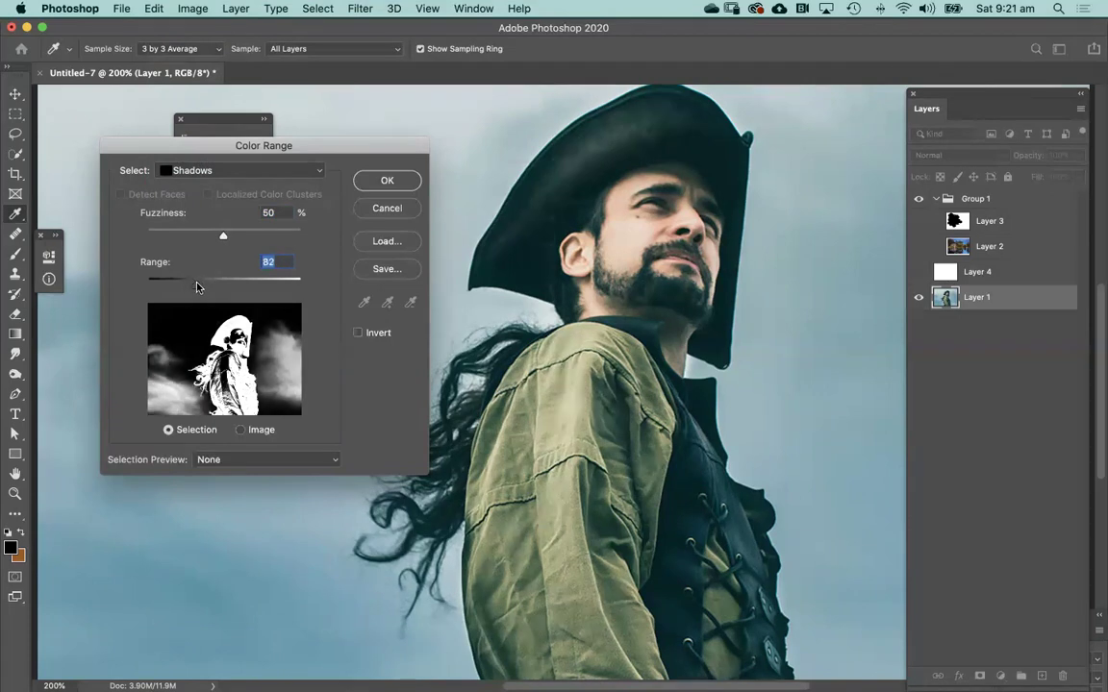
click(385, 181)
Step: Activate the Brush tool, hide the Layer 1 portrait, and show and select the blank Layer 4
key(b)
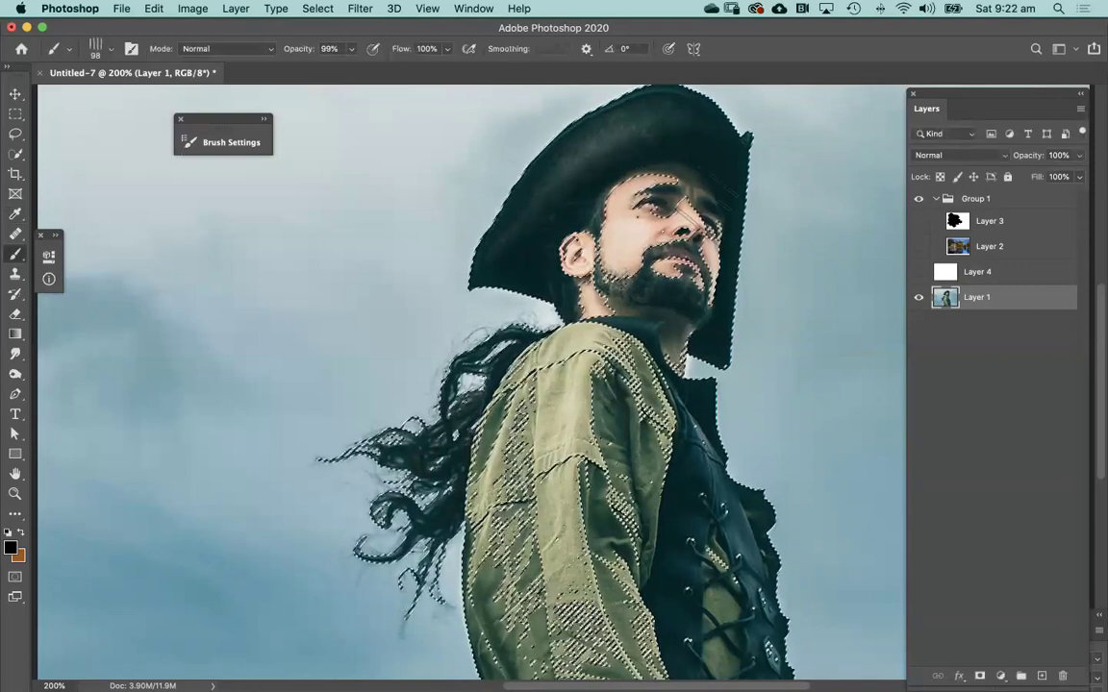
click(919, 299)
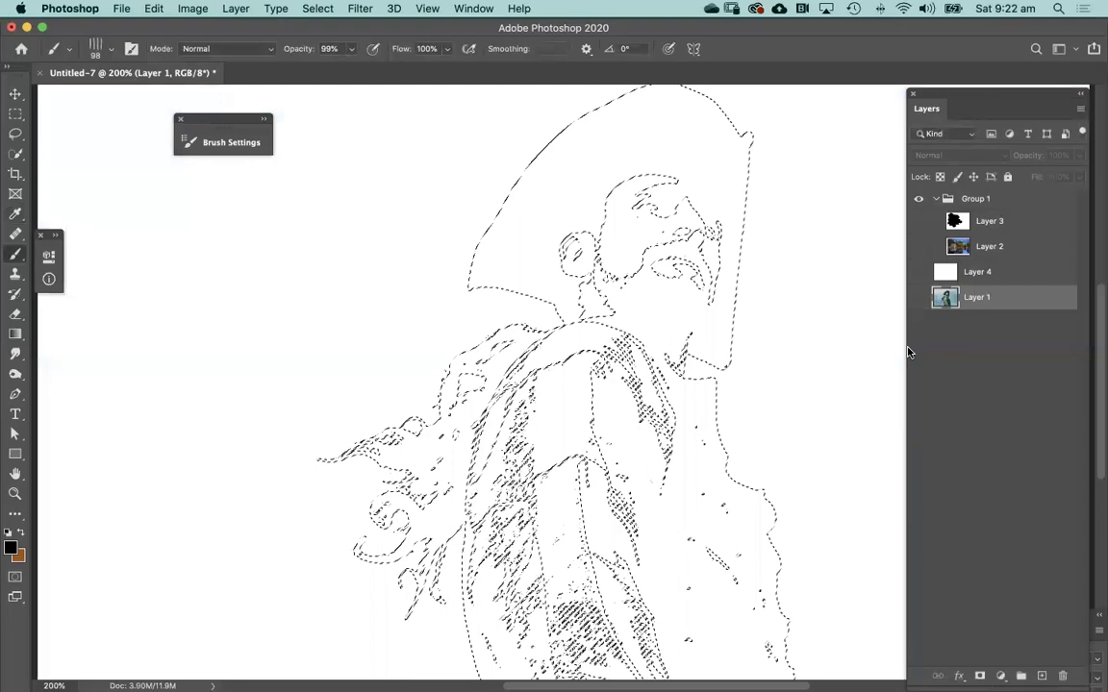
click(972, 276)
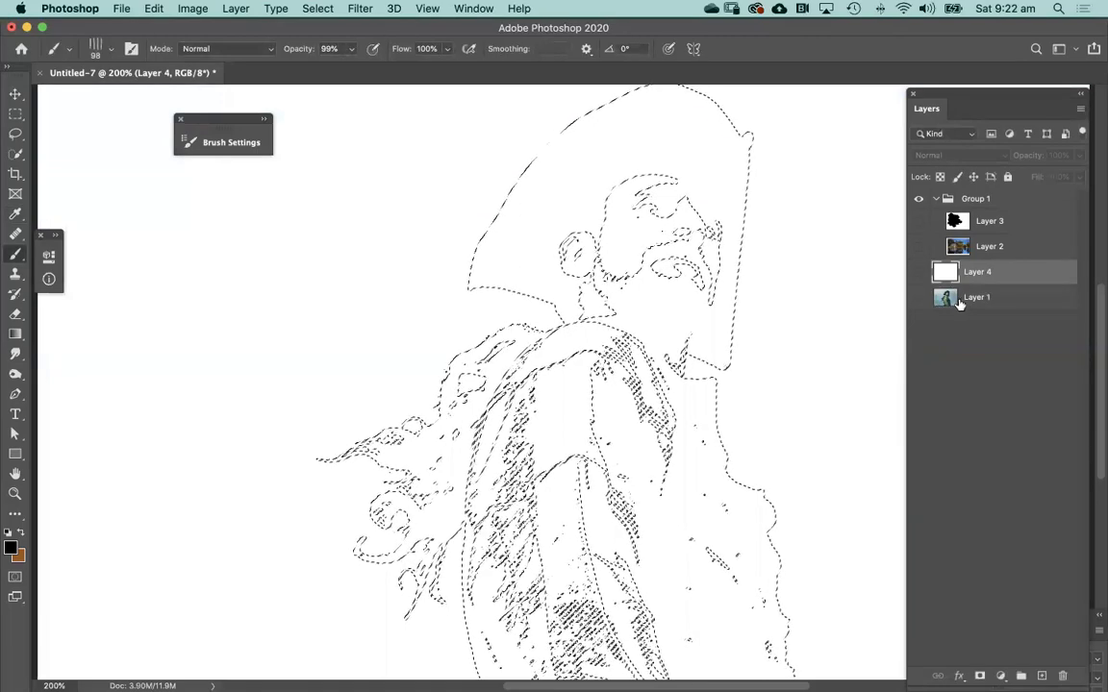
click(919, 272)
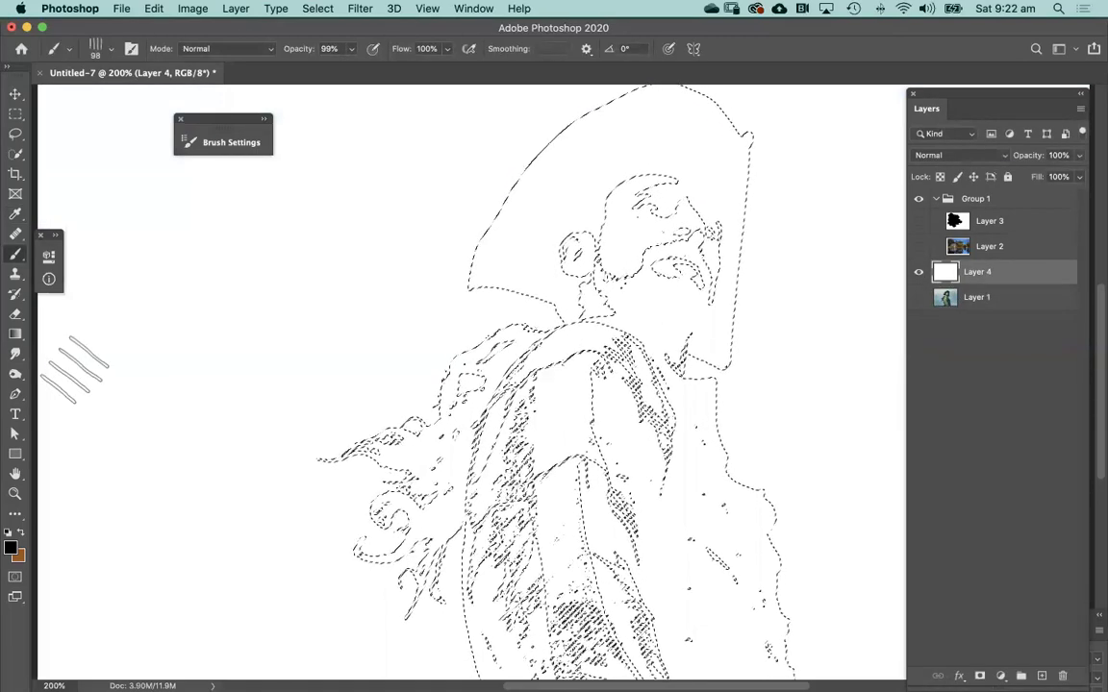
Step: Reduce the line brush to 35 px and hatch the lower back of the hat and the neck area inside the selection
key(super+minus)
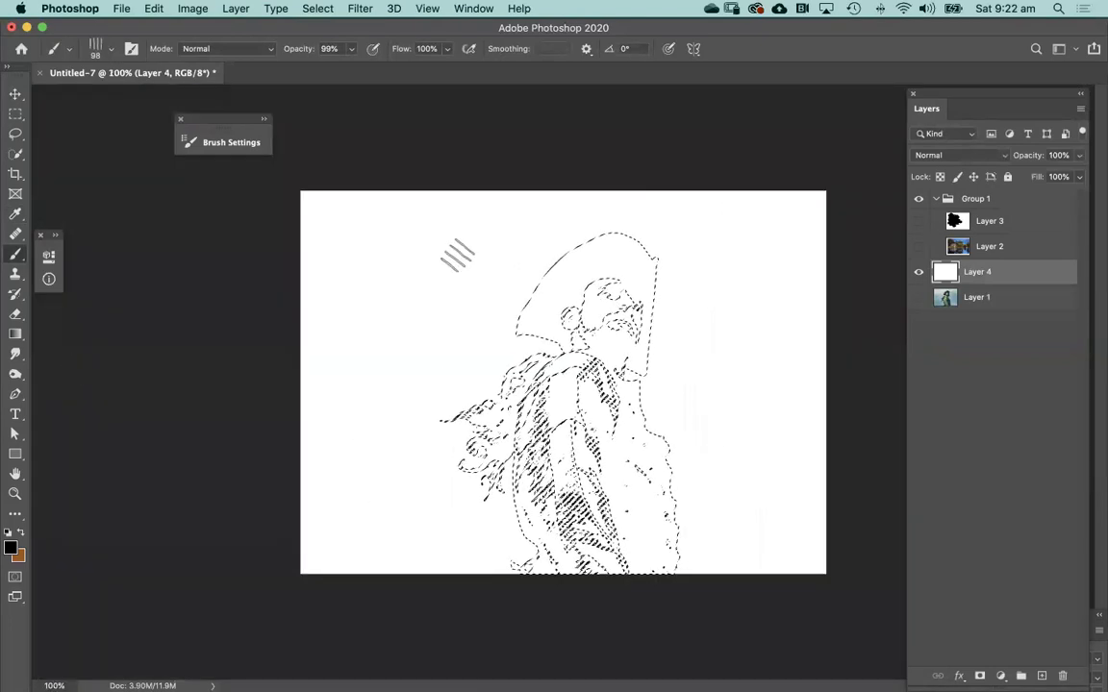
key(bracketleft)
key(bracketleft)
key(bracketleft)
key(bracketleft)
key(bracketleft)
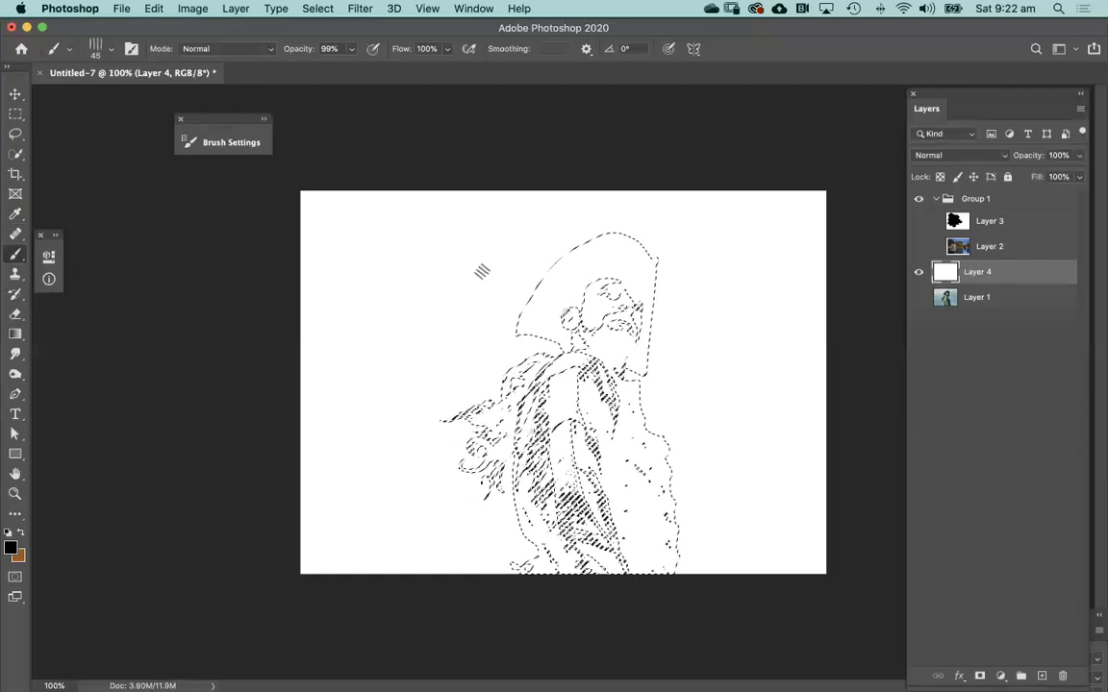
click(539, 298)
mouse_move(538, 288)
mouse_down()
mouse_move(486, 361)
mouse_move(482, 388)
mouse_move(564, 332)
mouse_move(520, 382)
mouse_move(566, 341)
mouse_move(571, 399)
mouse_move(601, 385)
mouse_up()
drag(625, 289, 640, 273)
drag(627, 404, 649, 383)
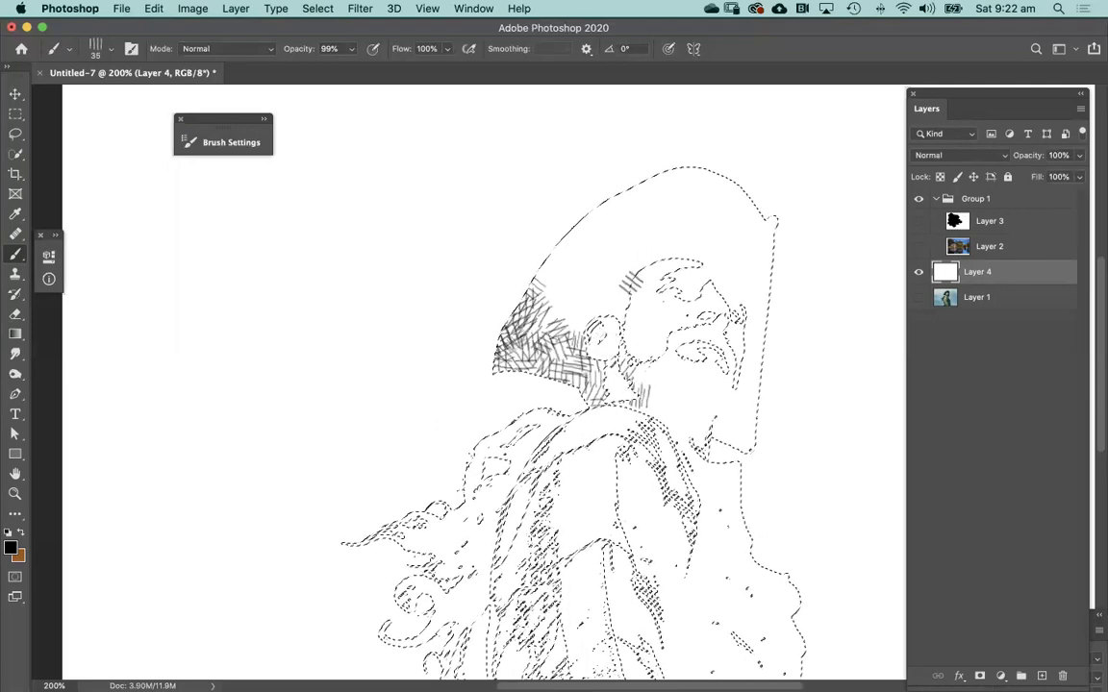
Step: Hatch the rest of the hat, the face shadows, beard, hair, sleeve and upper vest inside the selection on Layer 4
mouse_move(538, 289)
mouse_down()
mouse_move(596, 271)
mouse_move(630, 168)
mouse_move(567, 192)
mouse_move(524, 231)
mouse_move(740, 207)
mouse_up()
mouse_move(663, 217)
mouse_down()
mouse_move(690, 317)
mouse_move(620, 264)
mouse_move(659, 255)
mouse_up()
mouse_move(560, 274)
mouse_down()
mouse_move(529, 312)
mouse_move(669, 271)
mouse_move(712, 365)
mouse_move(606, 318)
mouse_move(596, 250)
mouse_move(553, 278)
mouse_move(535, 318)
mouse_move(664, 264)
mouse_move(683, 288)
mouse_up()
mouse_move(635, 260)
mouse_down()
mouse_move(549, 304)
mouse_move(550, 375)
mouse_up()
mouse_move(597, 432)
mouse_down()
mouse_move(548, 332)
mouse_move(551, 276)
mouse_move(568, 269)
mouse_up()
mouse_move(459, 280)
mouse_down()
mouse_move(438, 255)
mouse_move(318, 356)
mouse_move(329, 387)
mouse_move(339, 375)
mouse_move(322, 426)
mouse_move(346, 486)
mouse_move(400, 419)
mouse_move(410, 388)
mouse_move(398, 322)
mouse_move(452, 252)
mouse_move(586, 251)
mouse_move(577, 264)
mouse_move(572, 226)
mouse_move(433, 274)
mouse_move(414, 336)
mouse_move(485, 351)
mouse_up()
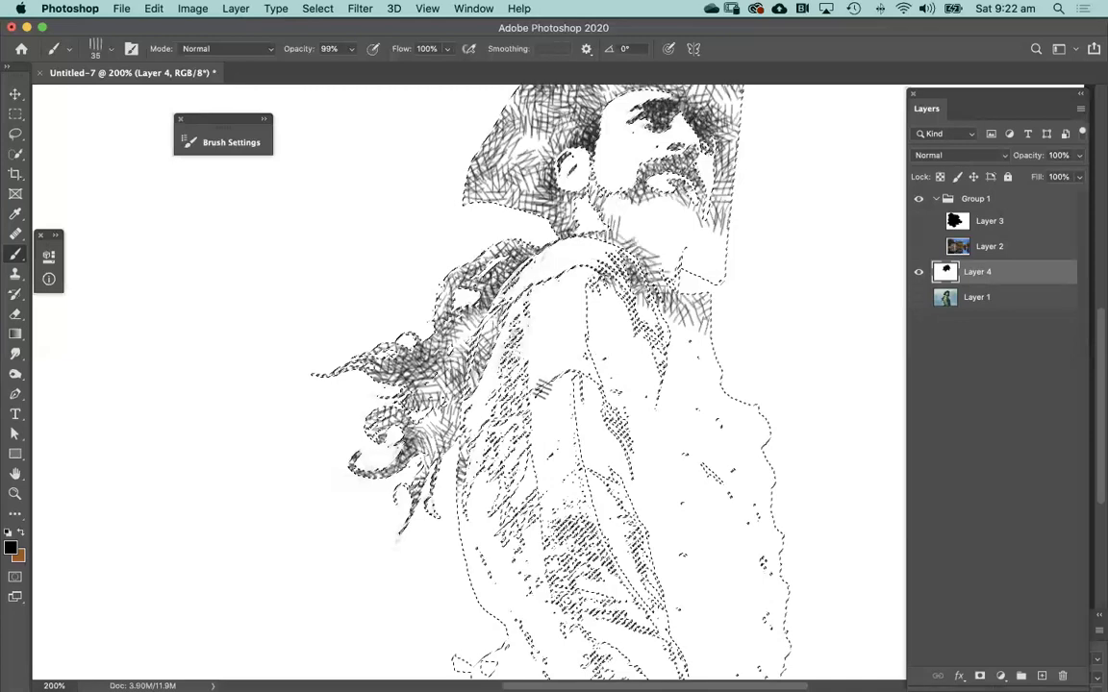
mouse_move(437, 447)
mouse_down()
mouse_move(471, 461)
mouse_move(481, 519)
mouse_up()
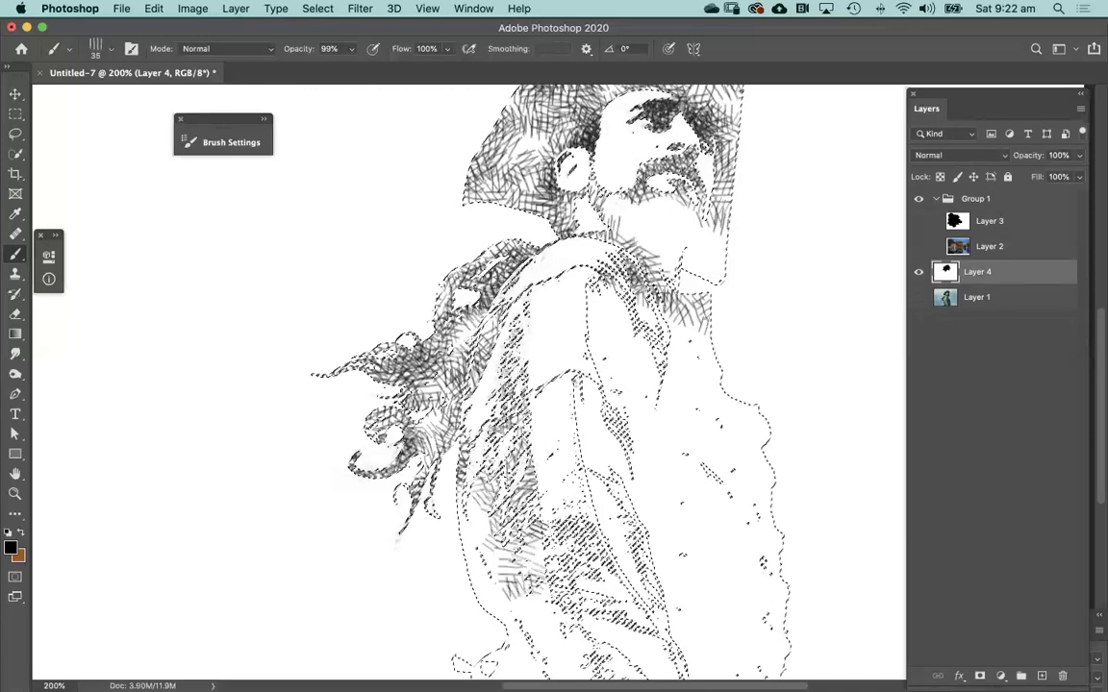
mouse_move(524, 375)
mouse_down()
mouse_move(653, 366)
mouse_move(788, 463)
mouse_move(663, 404)
mouse_move(606, 404)
mouse_move(577, 375)
mouse_move(567, 323)
mouse_move(587, 298)
mouse_move(543, 278)
mouse_up()
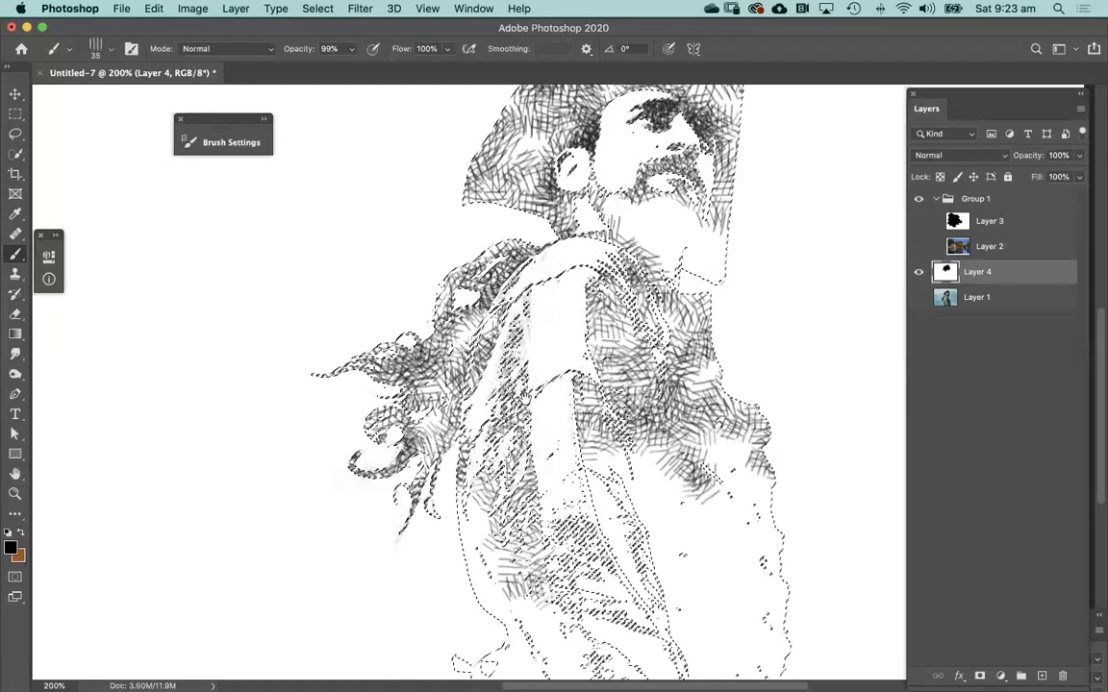
Step: Hide the selection outline and build up denser cross-hatching over the hat, beard, hair and vest
scroll(568, 381, up, 2)
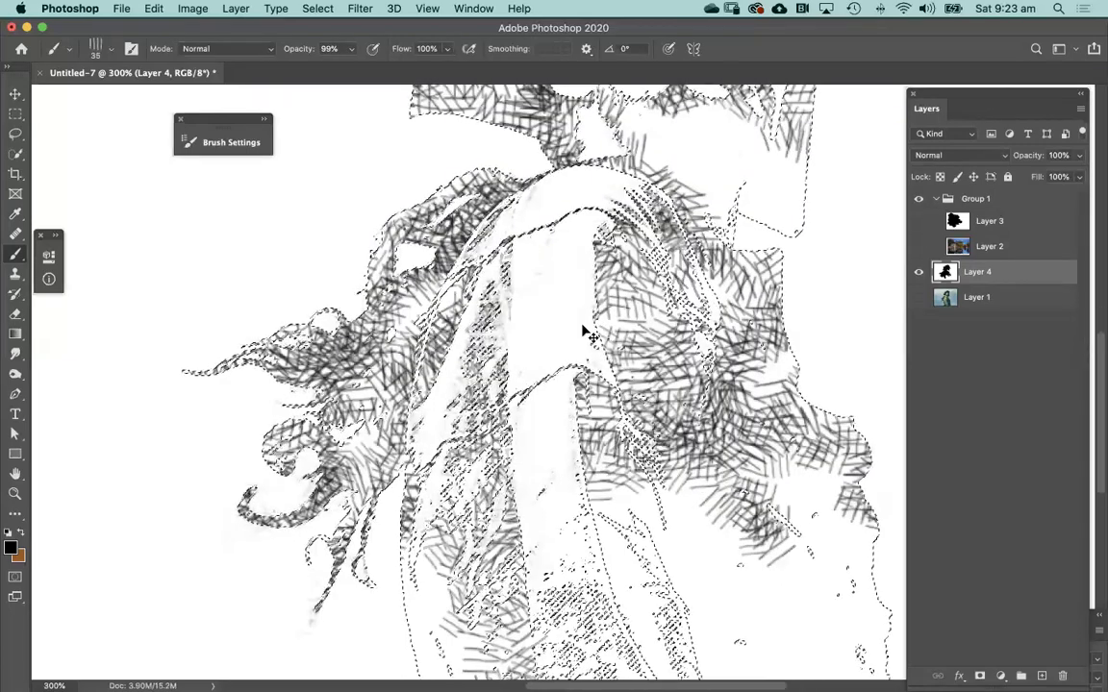
key(super+minus)
key(super+minus)
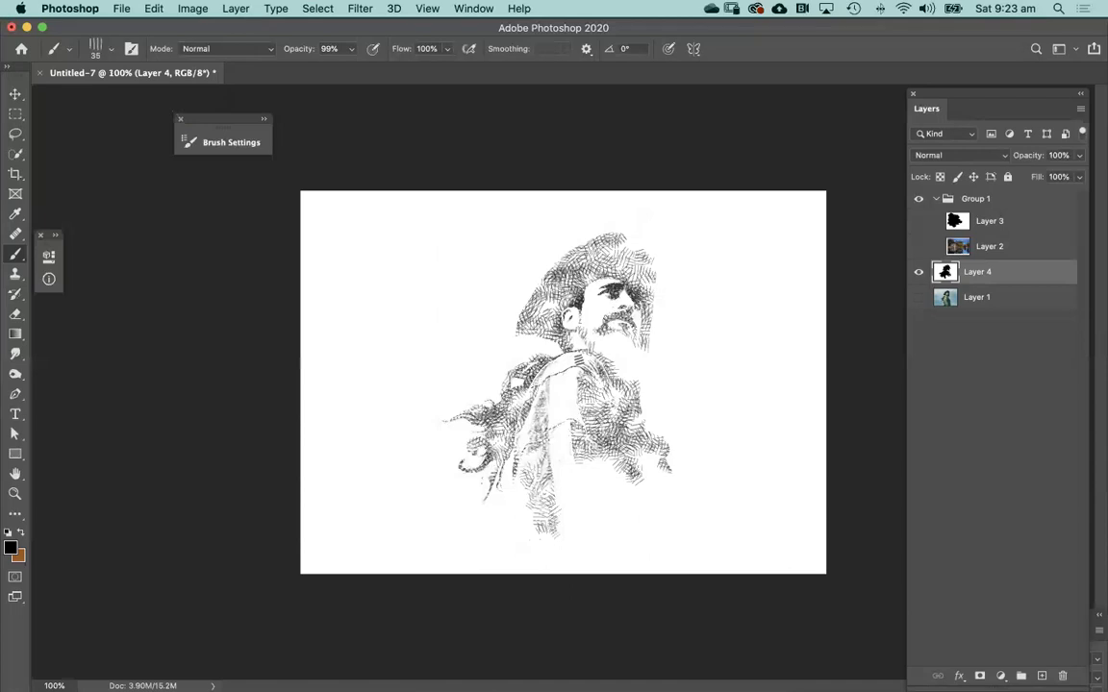
mouse_move(605, 332)
mouse_down()
mouse_move(592, 344)
mouse_move(617, 348)
mouse_move(639, 373)
mouse_move(580, 290)
mouse_move(490, 267)
mouse_move(538, 231)
mouse_move(606, 226)
mouse_move(671, 273)
mouse_move(673, 288)
mouse_move(541, 306)
mouse_move(486, 288)
mouse_move(491, 278)
mouse_move(535, 315)
mouse_move(457, 394)
mouse_move(486, 399)
mouse_move(462, 404)
mouse_move(467, 371)
mouse_move(417, 373)
mouse_move(433, 402)
mouse_up()
mouse_move(464, 339)
mouse_down()
mouse_move(451, 346)
mouse_move(520, 320)
mouse_move(574, 327)
mouse_move(550, 370)
mouse_move(556, 414)
mouse_move(616, 508)
mouse_up()
mouse_move(536, 418)
mouse_down()
mouse_move(540, 428)
mouse_move(524, 404)
mouse_move(522, 418)
mouse_move(588, 491)
mouse_up()
drag(588, 490, 561, 369)
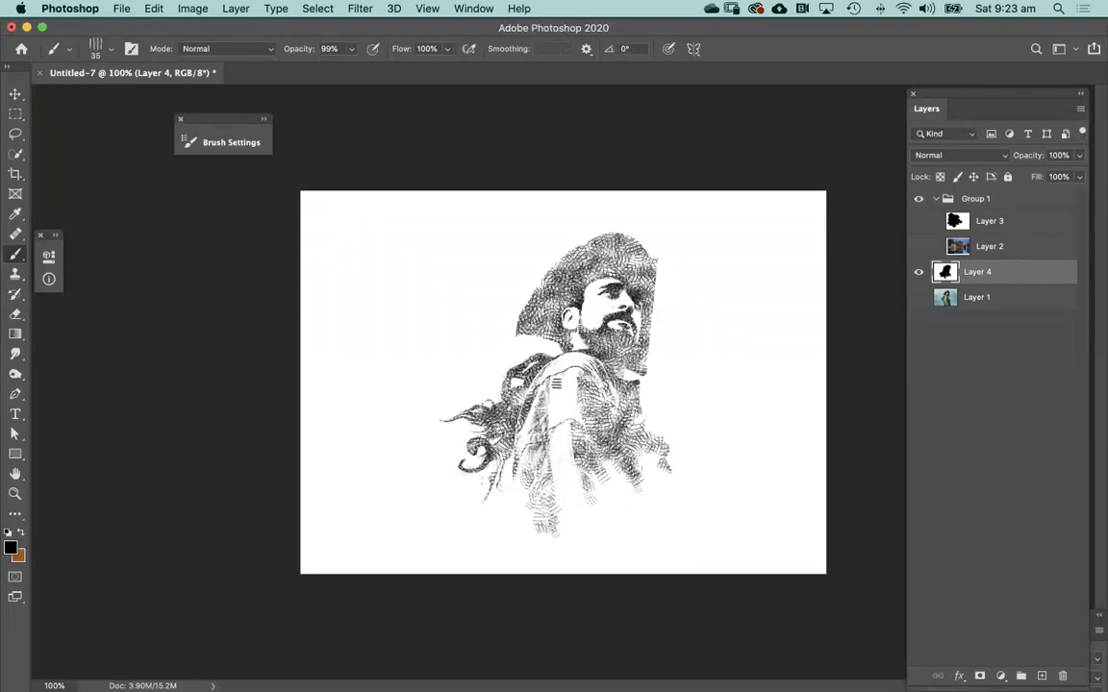
mouse_move(538, 319)
mouse_down()
mouse_move(562, 332)
mouse_move(568, 356)
mouse_up()
drag(641, 401, 638, 421)
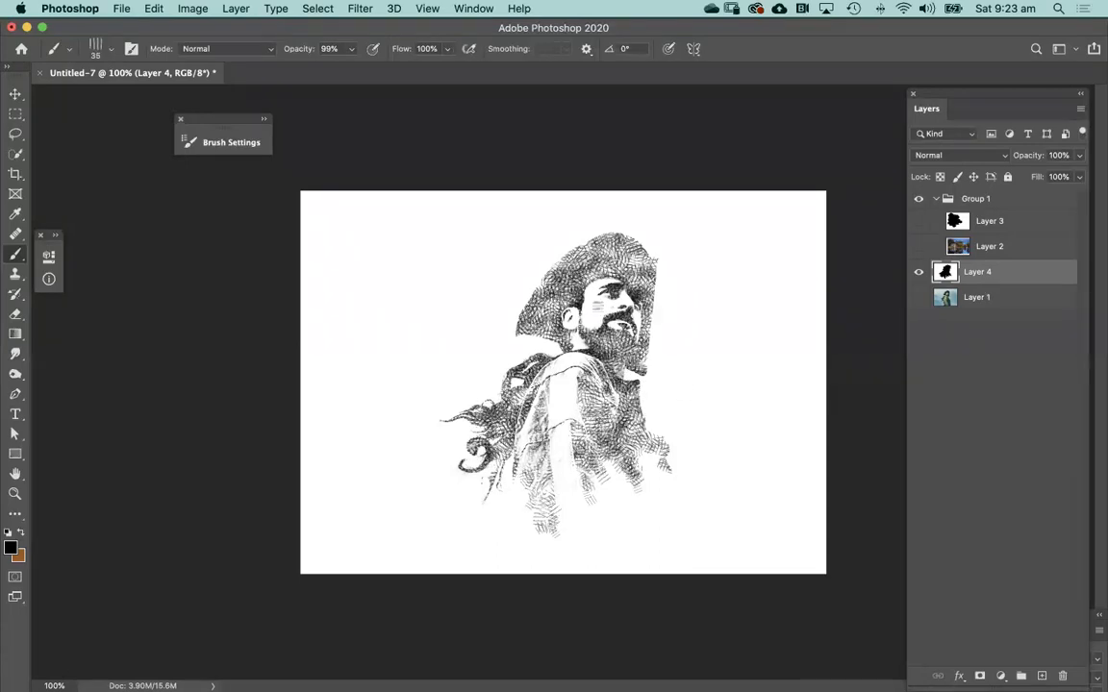
mouse_move(527, 294)
mouse_down()
mouse_move(577, 245)
mouse_move(567, 226)
mouse_move(534, 223)
mouse_move(489, 274)
mouse_move(491, 298)
mouse_move(568, 322)
mouse_move(572, 361)
mouse_up()
key(super+equal)
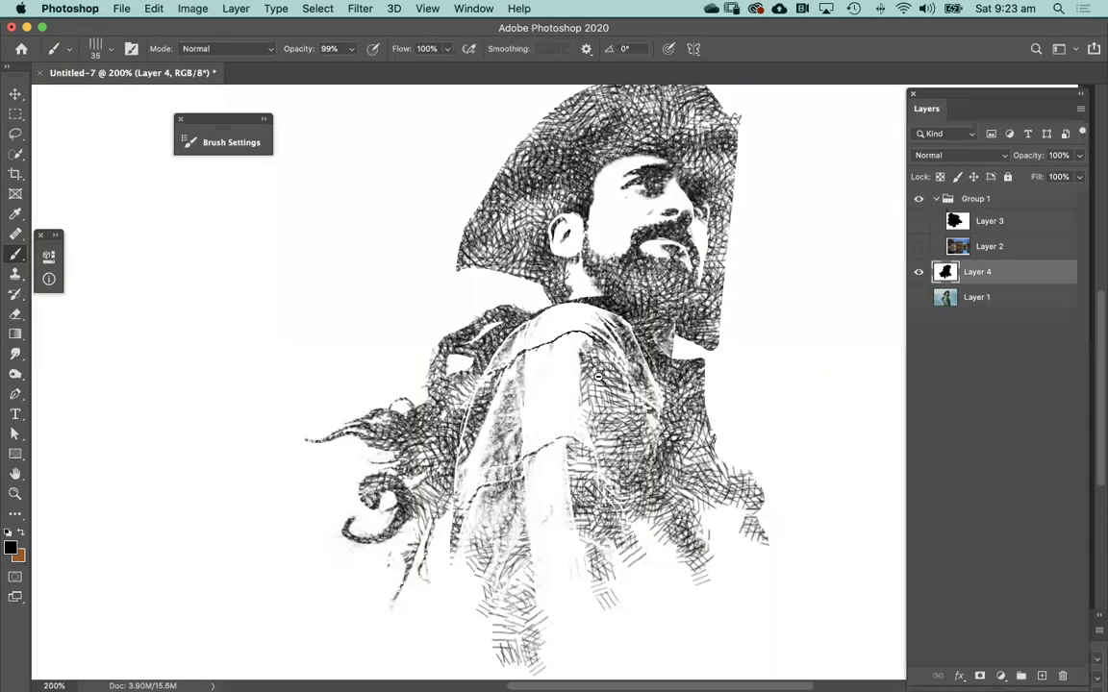
key(super+minus)
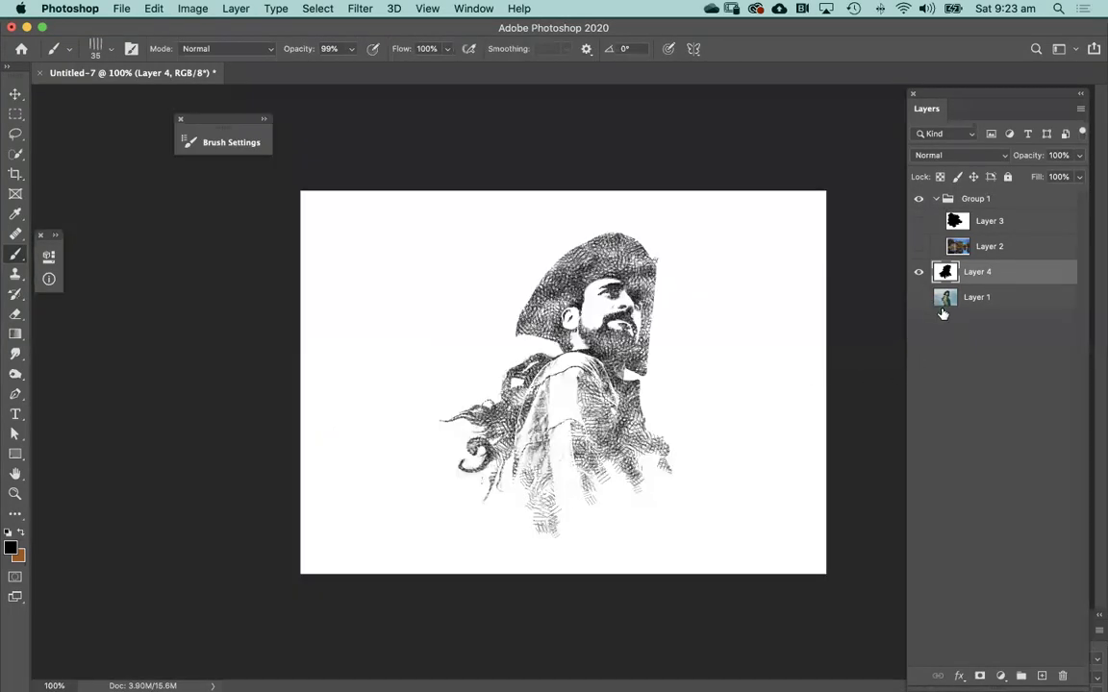
Step: Select the hatched Layer 4 and copy its entire canvas
click(962, 359)
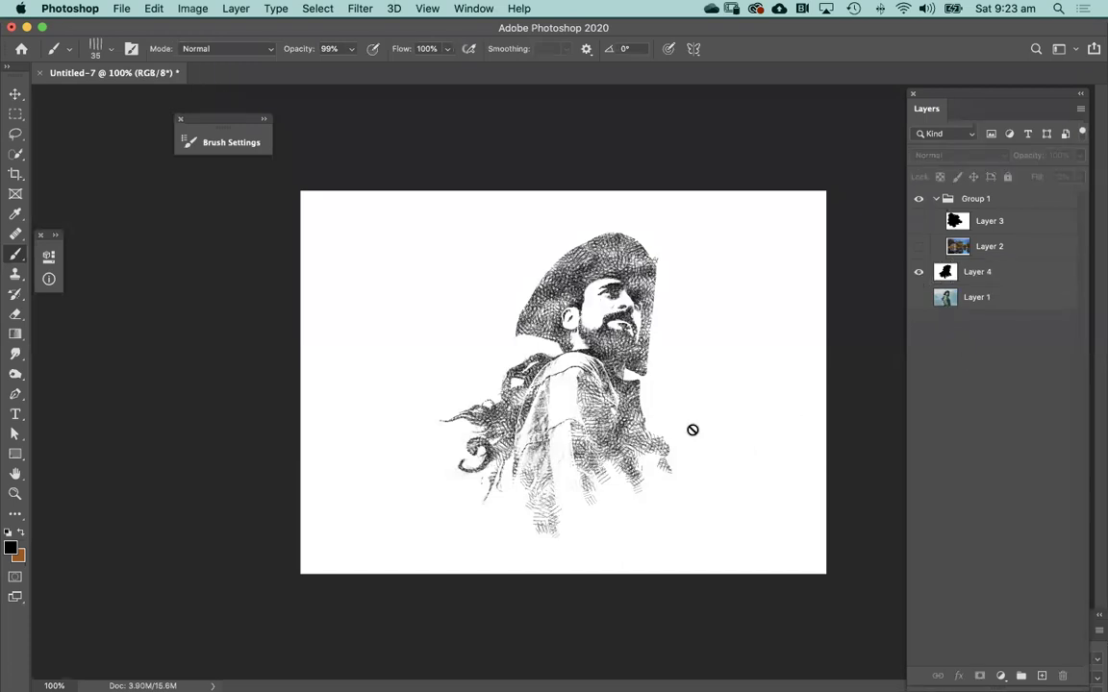
key(super+equal)
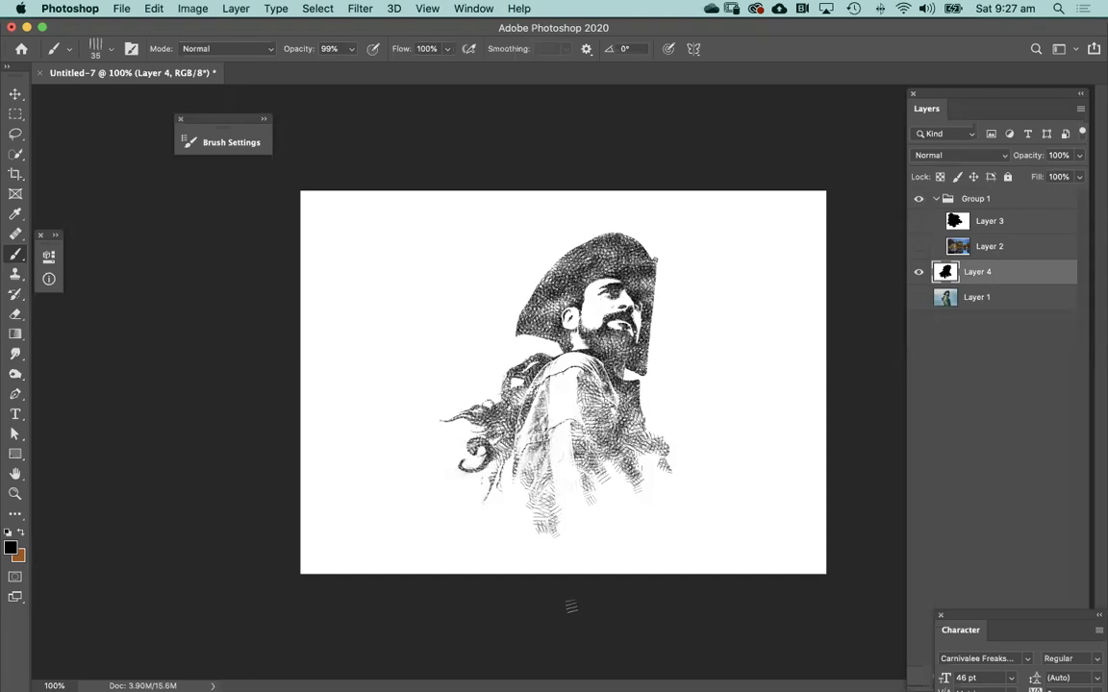
super+click(982, 274)
click(985, 274)
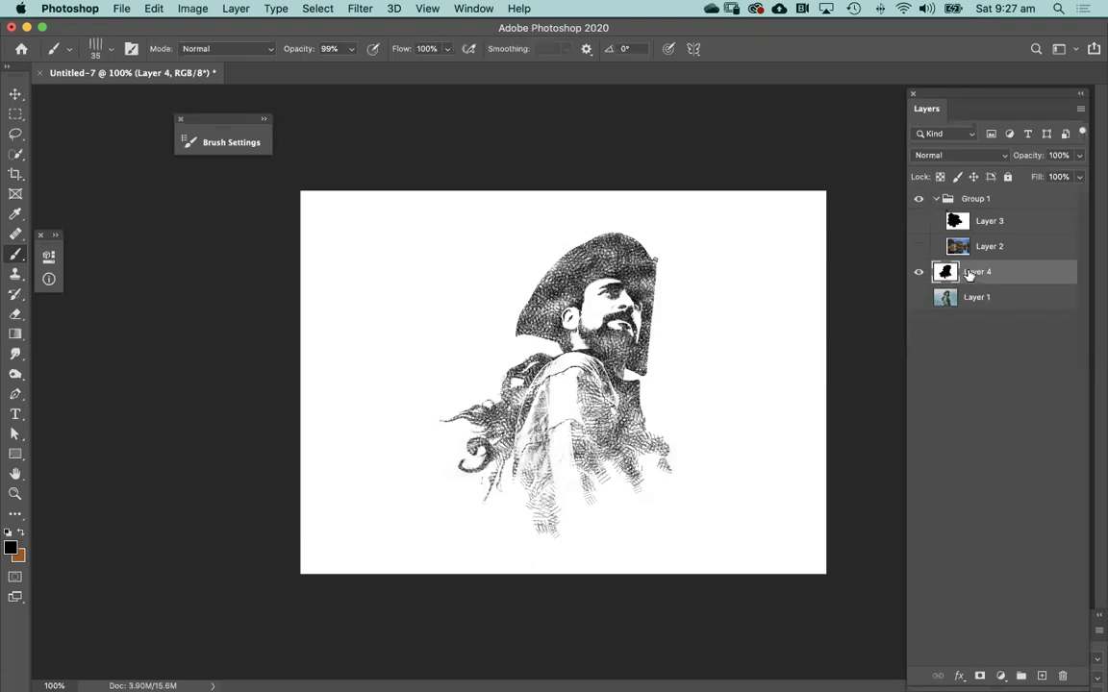
key(super+a)
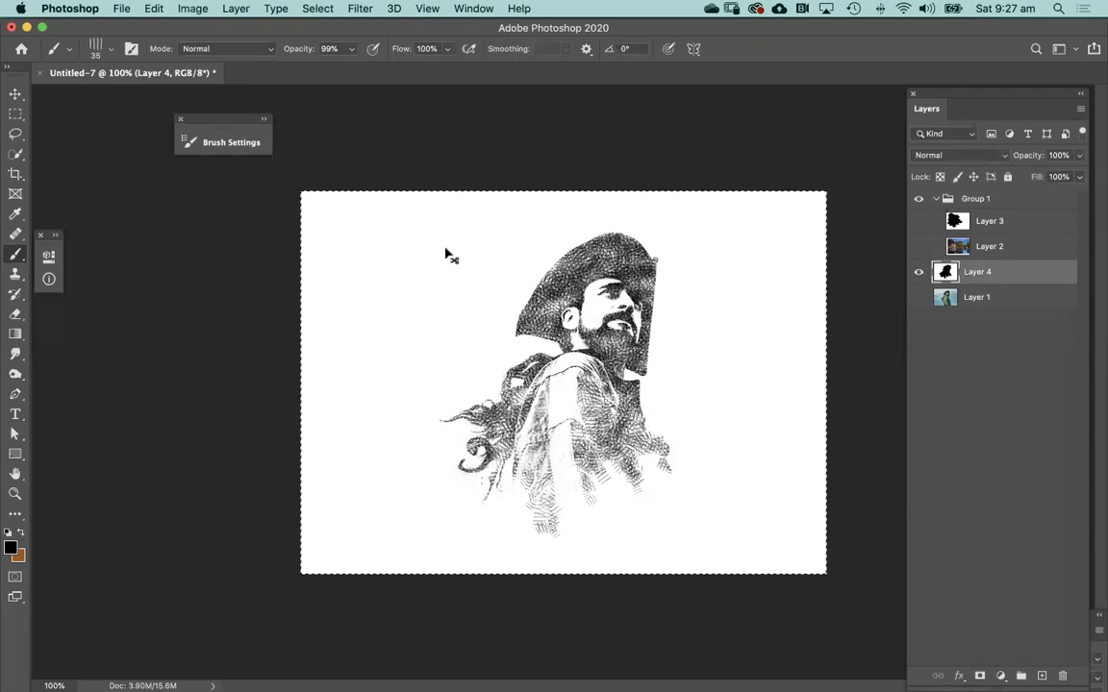
key(super+c)
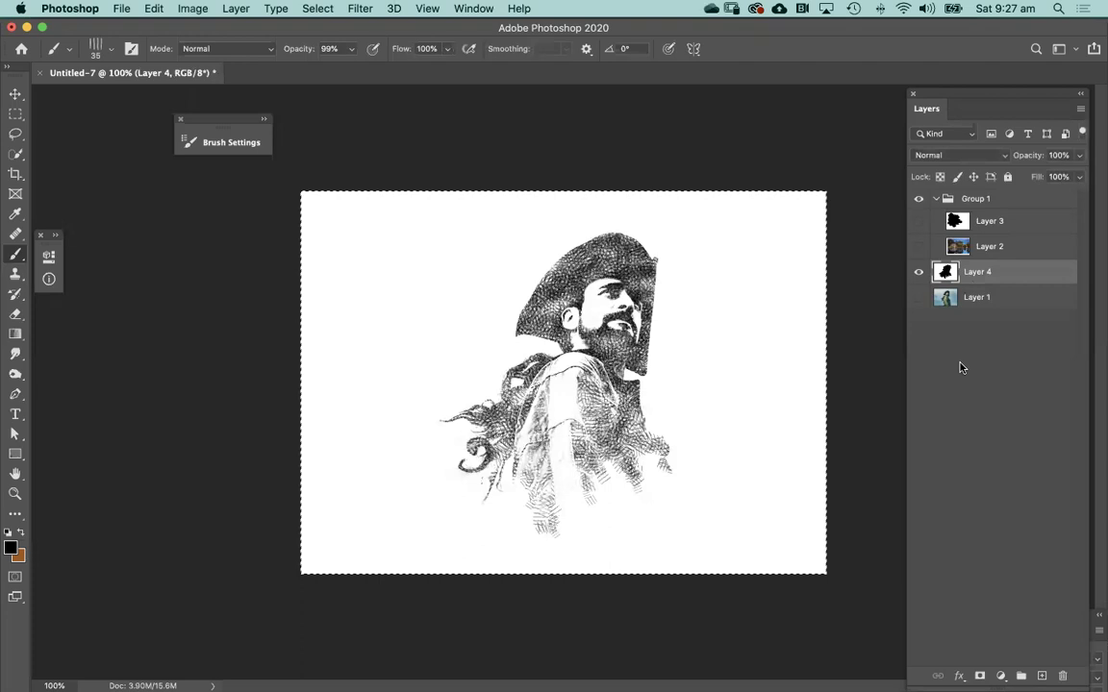
Step: Switch to Illustrator, create a new A4 document and paste the hatched portrait into it
mouse_move(832, 674)
click(771, 673)
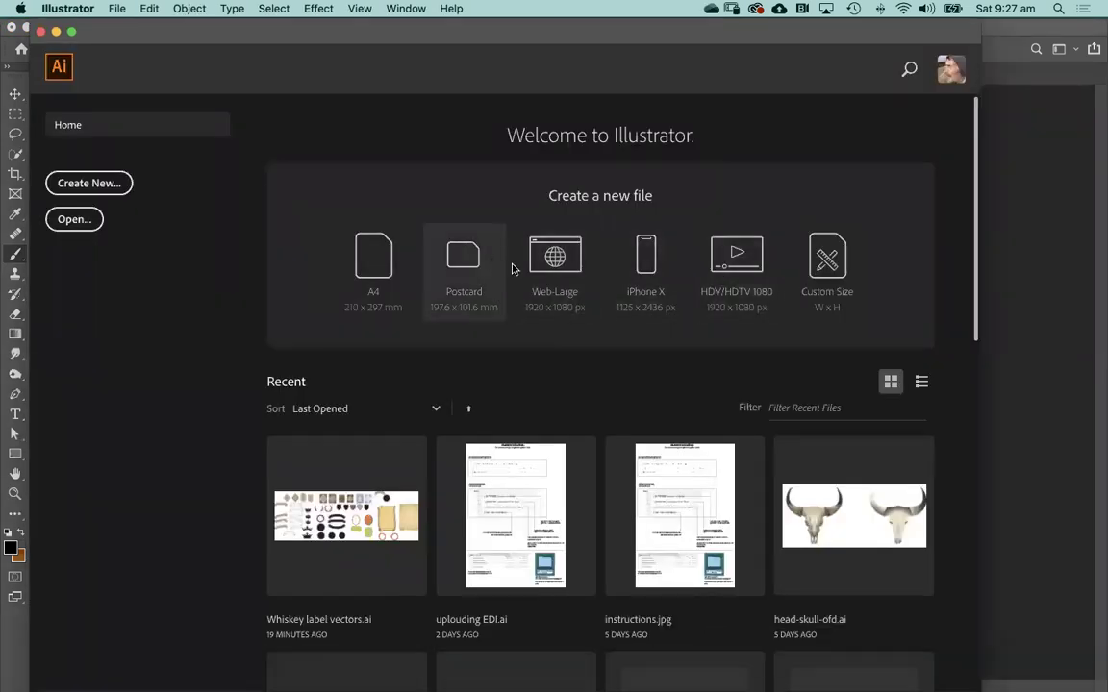
click(373, 256)
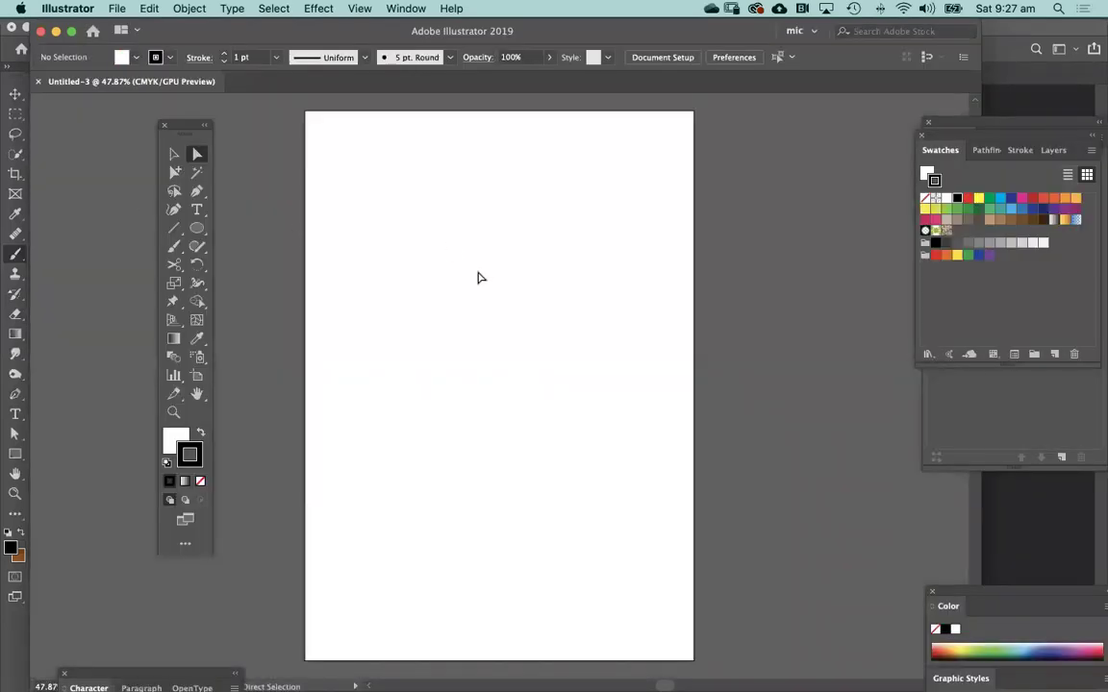
key(super+v)
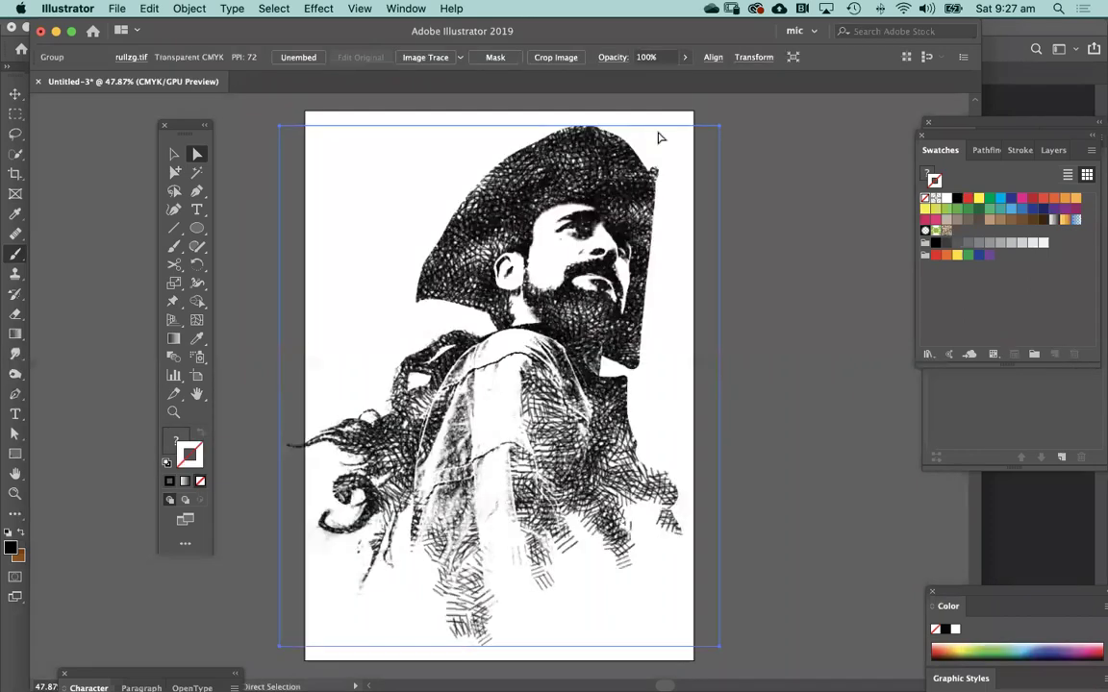
Step: Scale the pasted portrait down to fit within the A4 artboard and place it roughly at the page's centre
click(171, 154)
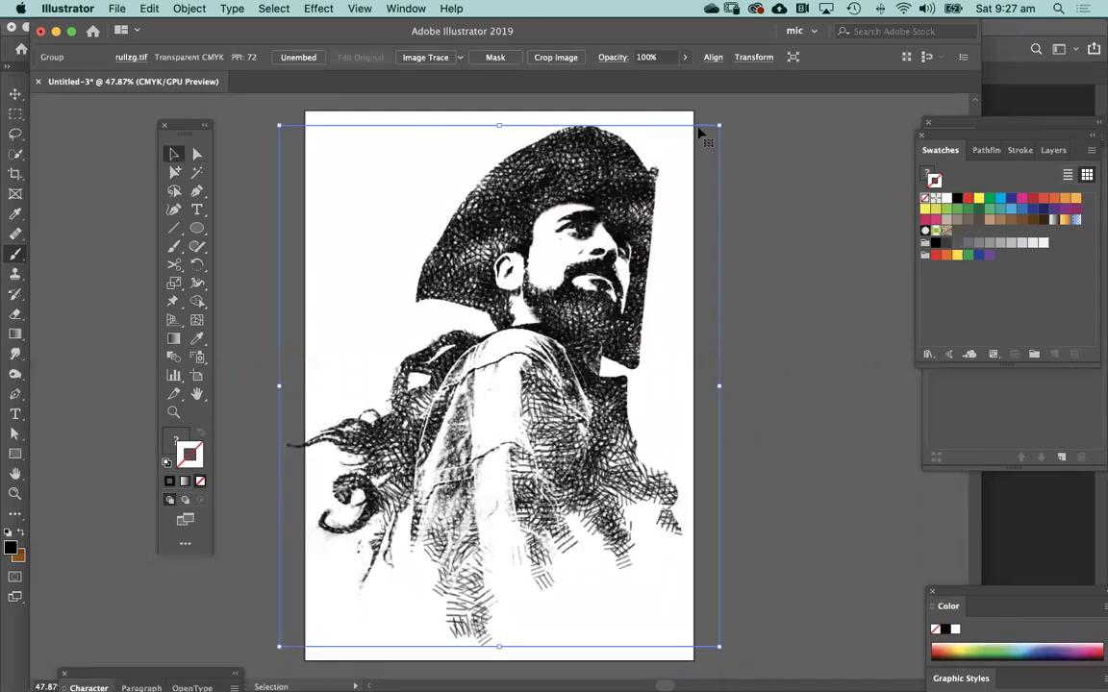
drag(718, 125, 556, 283)
drag(471, 355, 543, 269)
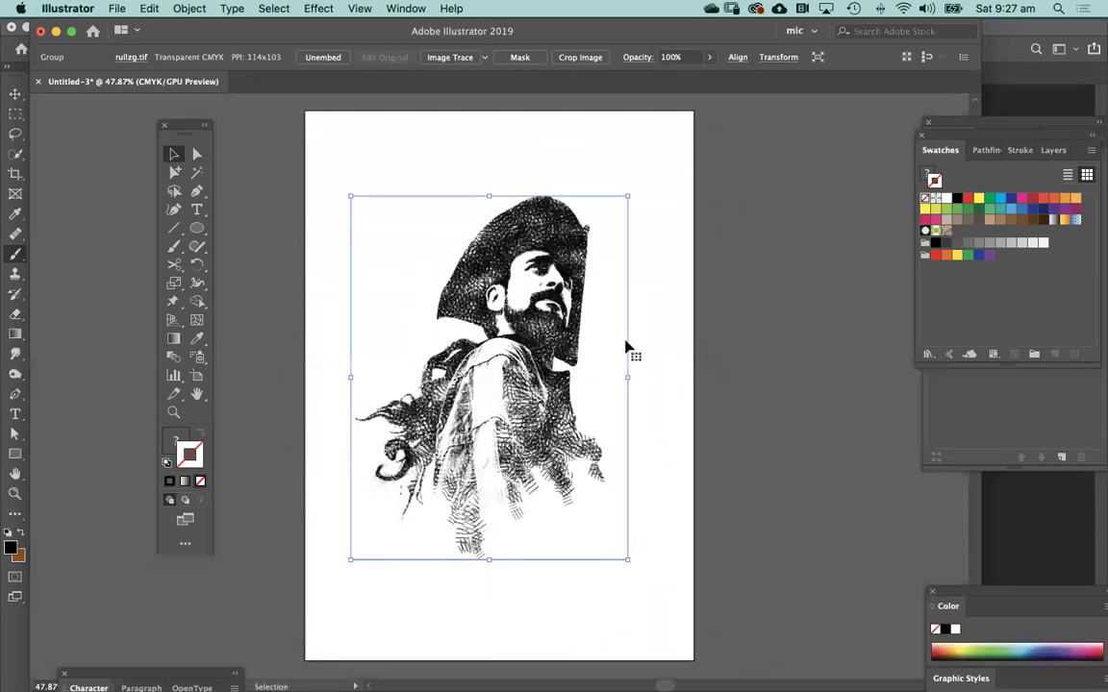
drag(636, 381, 644, 381)
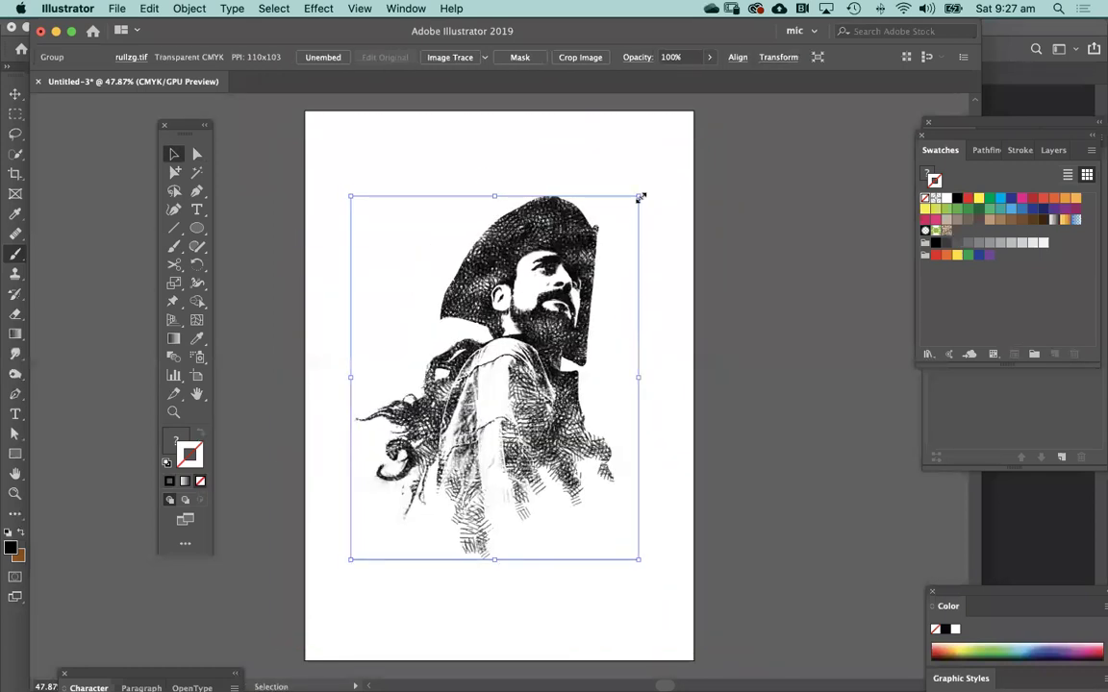
Step: Scale the hatched portrait down a little more and move it off the artboard, just beyond its right edge
drag(639, 195, 593, 235)
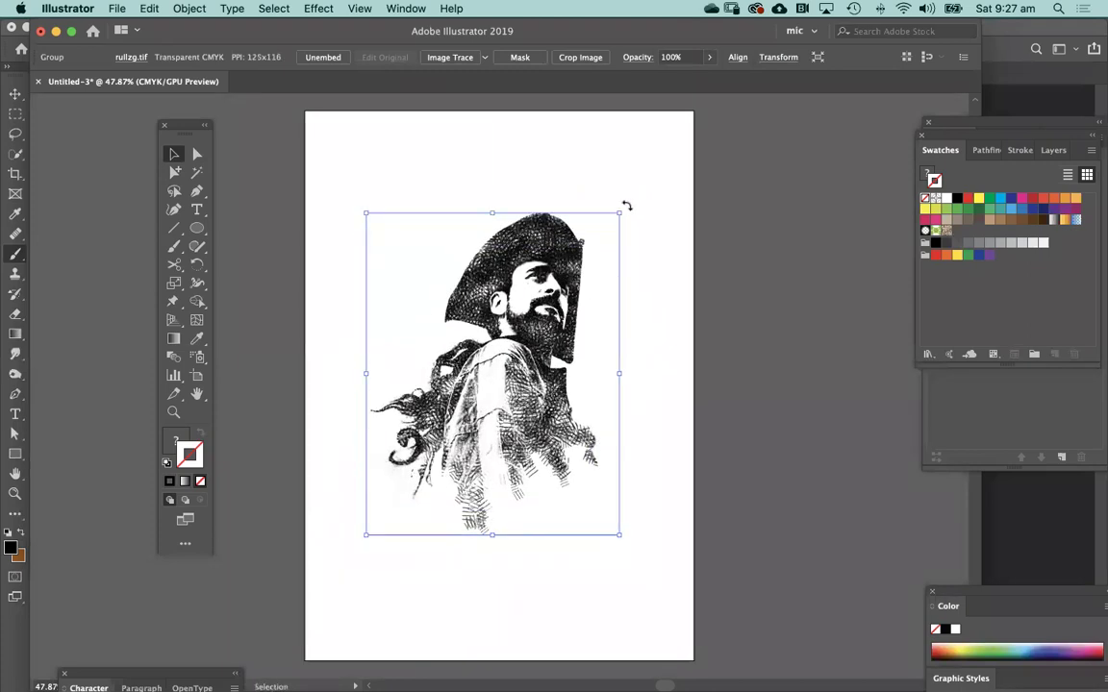
click(713, 243)
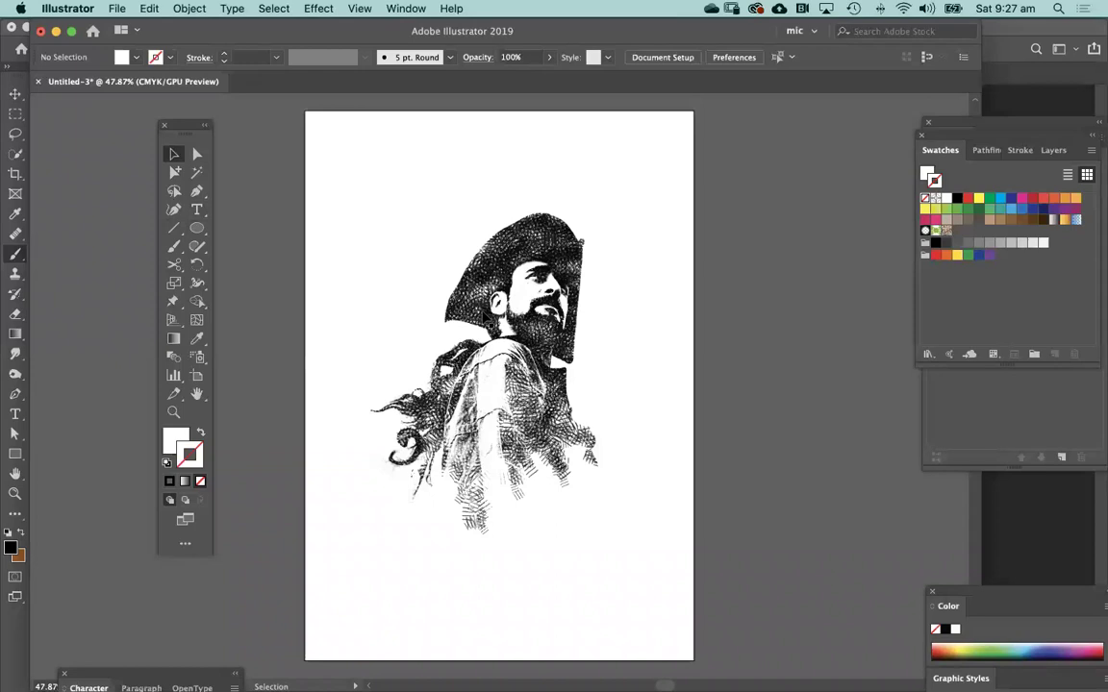
drag(430, 275, 807, 317)
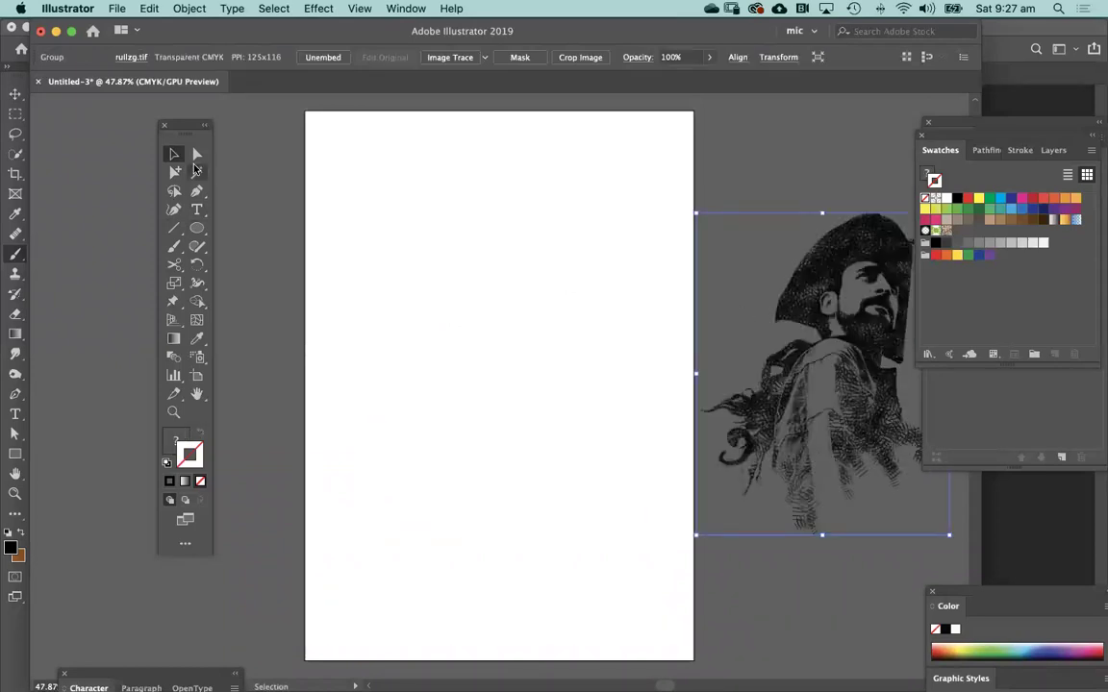
drag(186, 129, 175, 131)
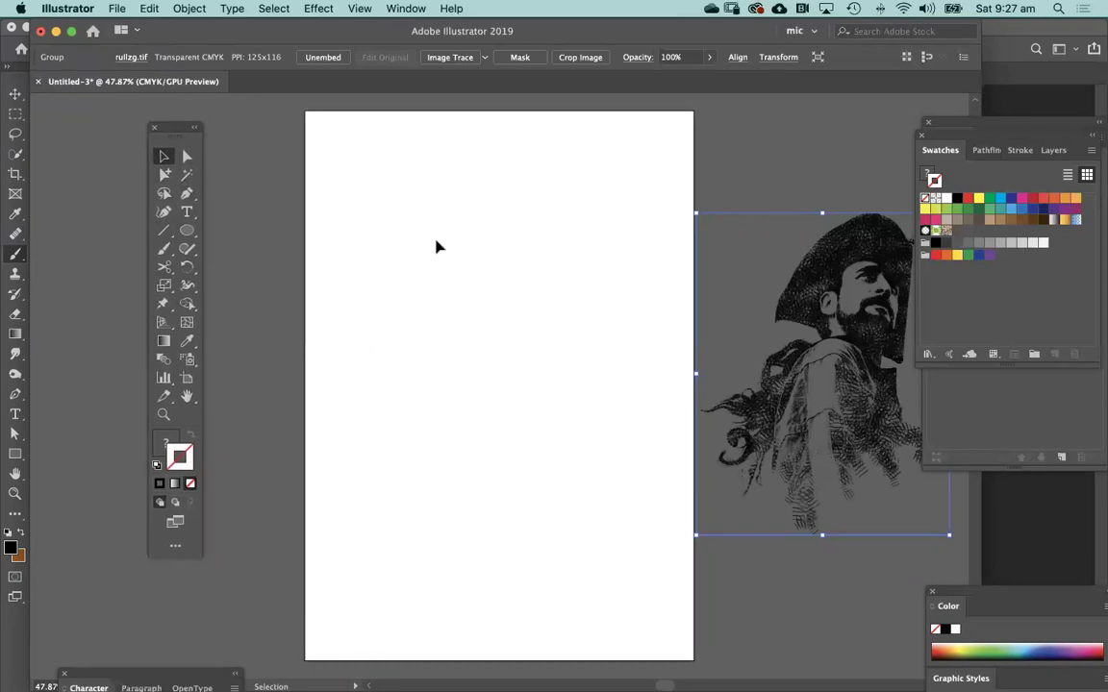
Step: Draw an upright rectangle in the upper middle of the artboard and fill it with blue-grey 90B1BF
click(189, 231)
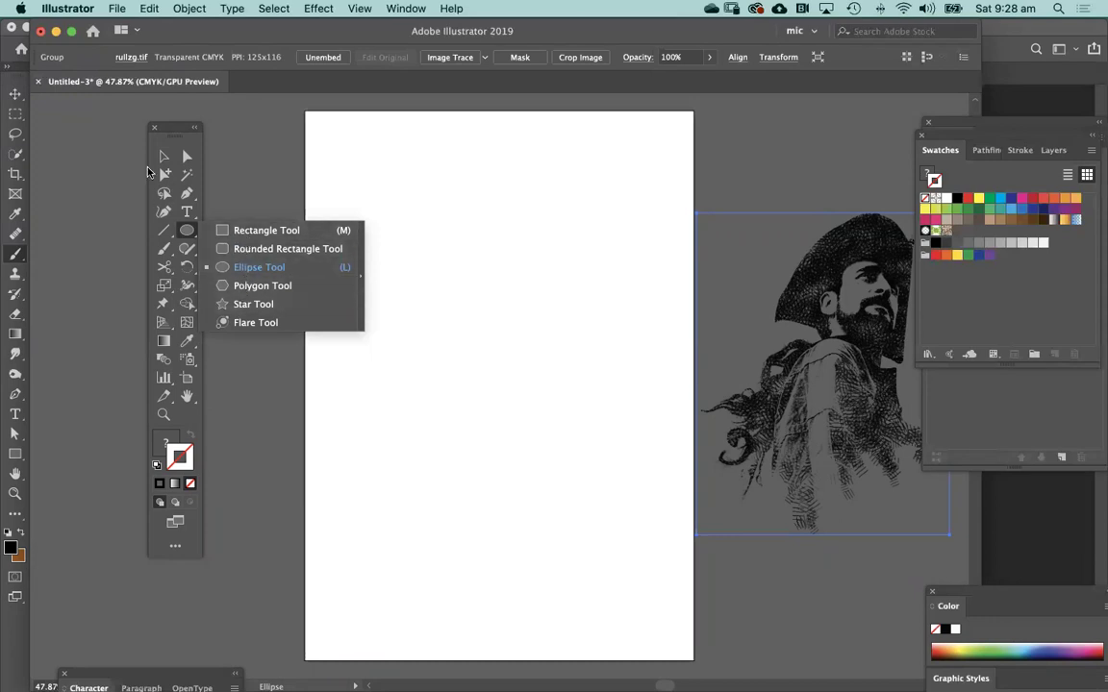
click(239, 231)
drag(368, 200, 609, 500)
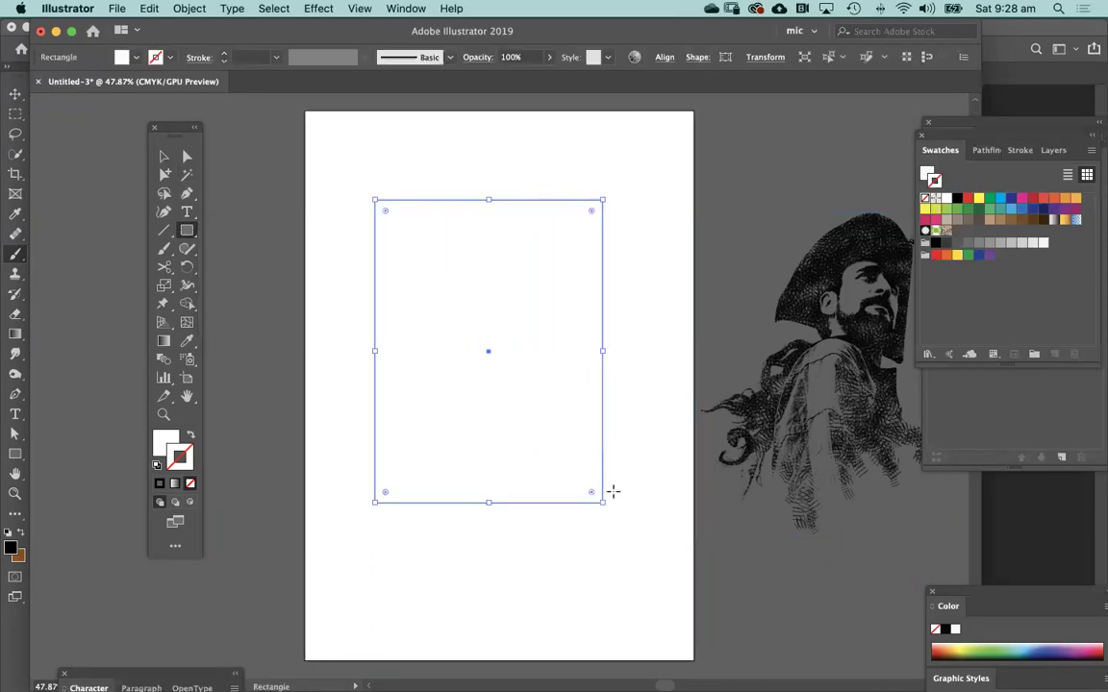
click(168, 441)
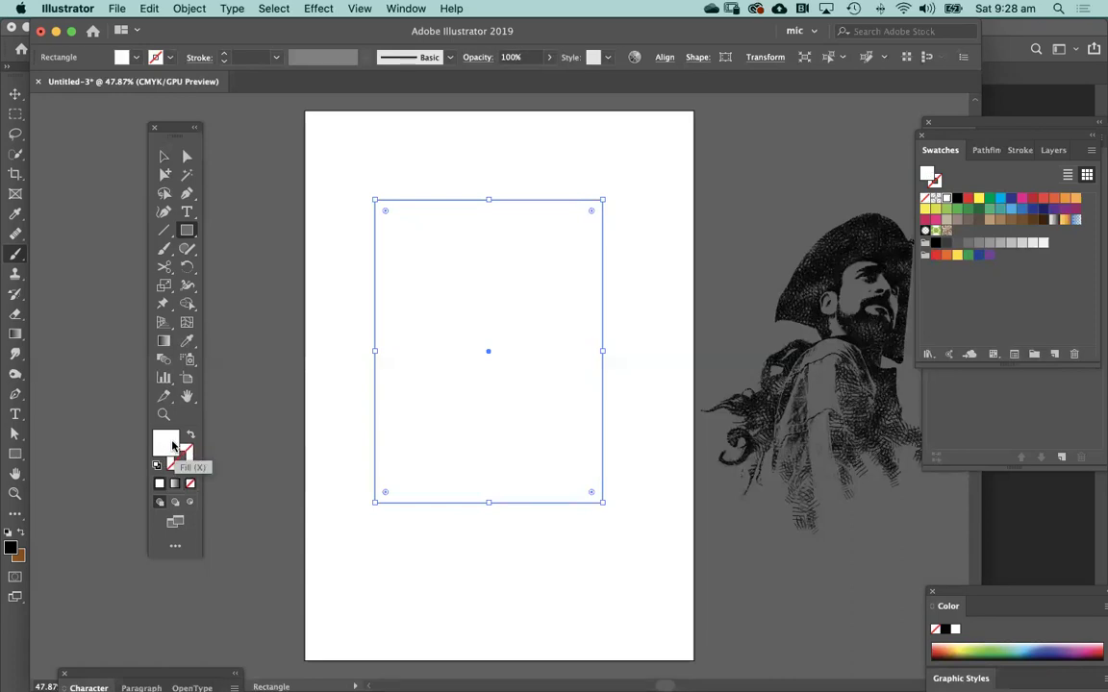
double_click(173, 447)
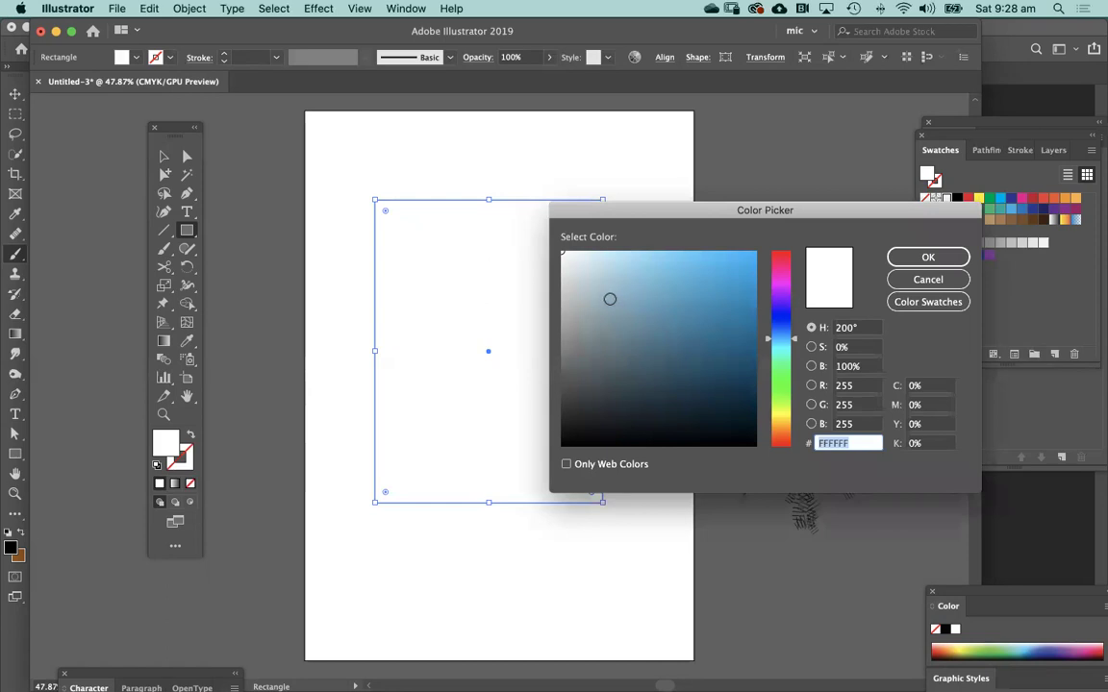
text(90B1BF)
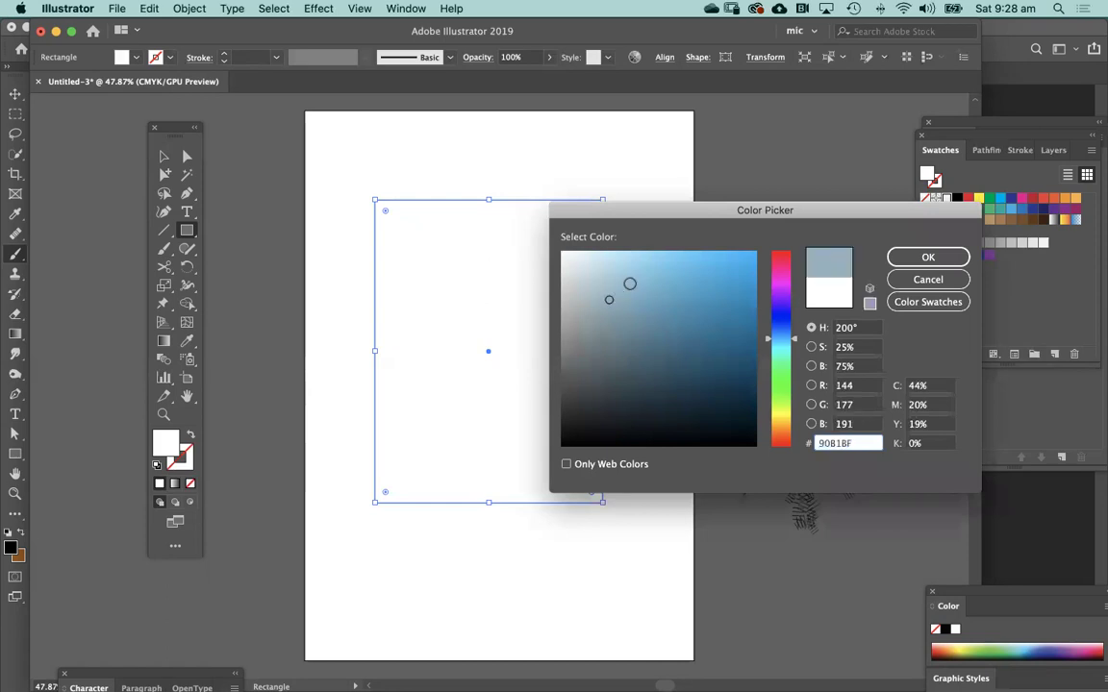
click(923, 258)
Step: Give the rectangle a dark slate stroke with colour 46555B
click(187, 463)
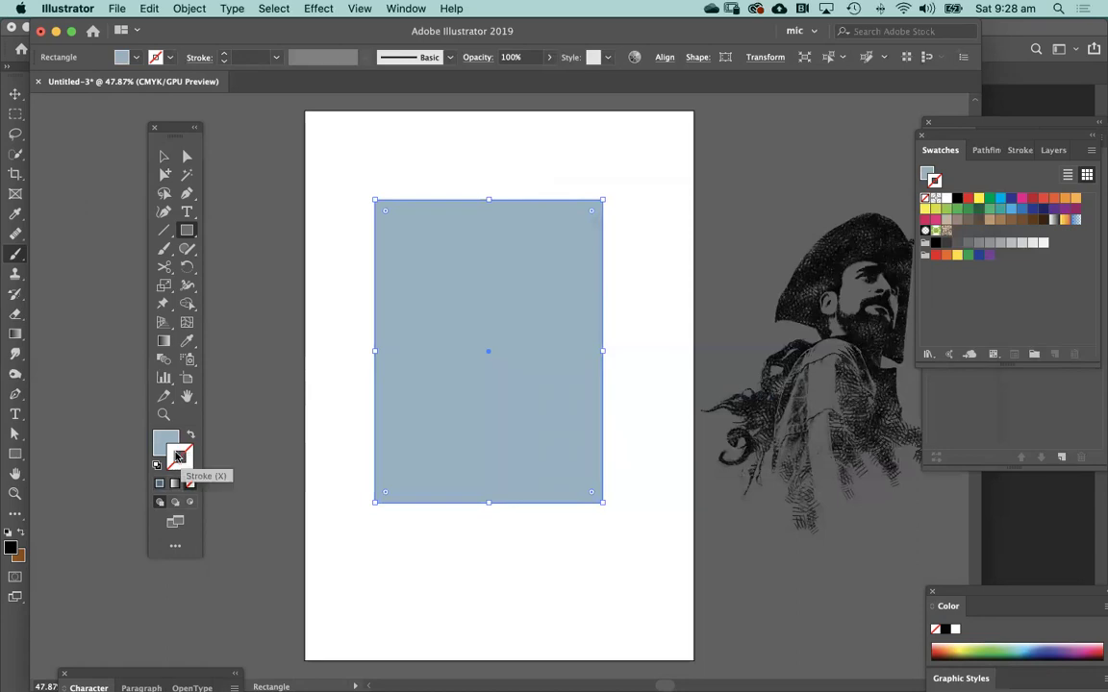
double_click(182, 456)
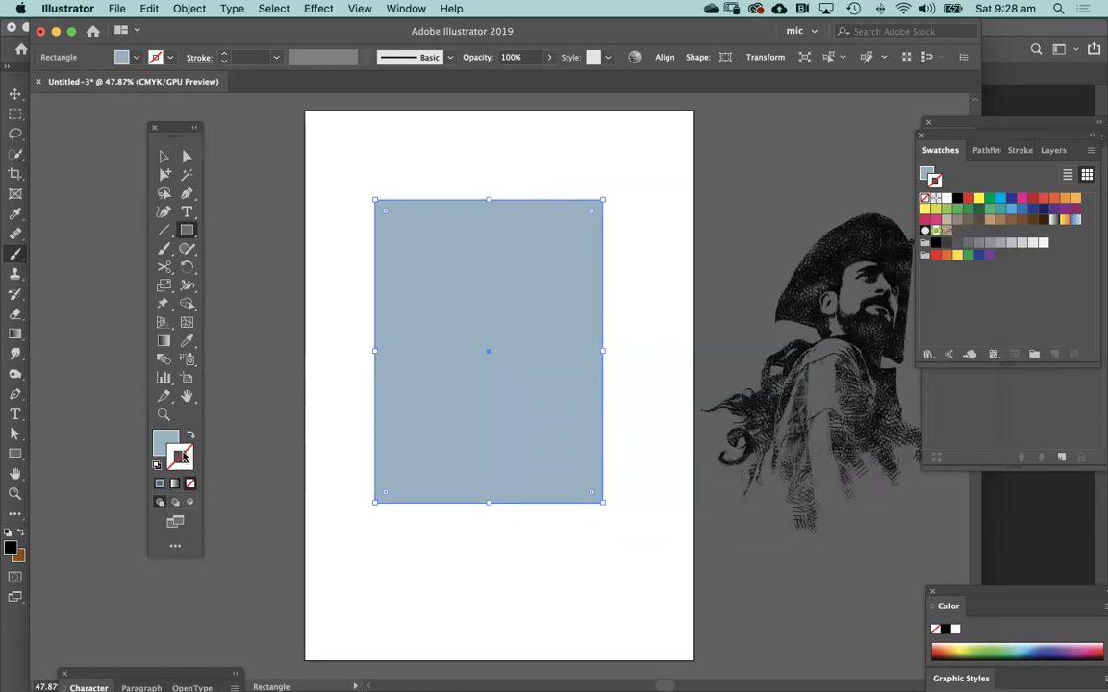
click(606, 375)
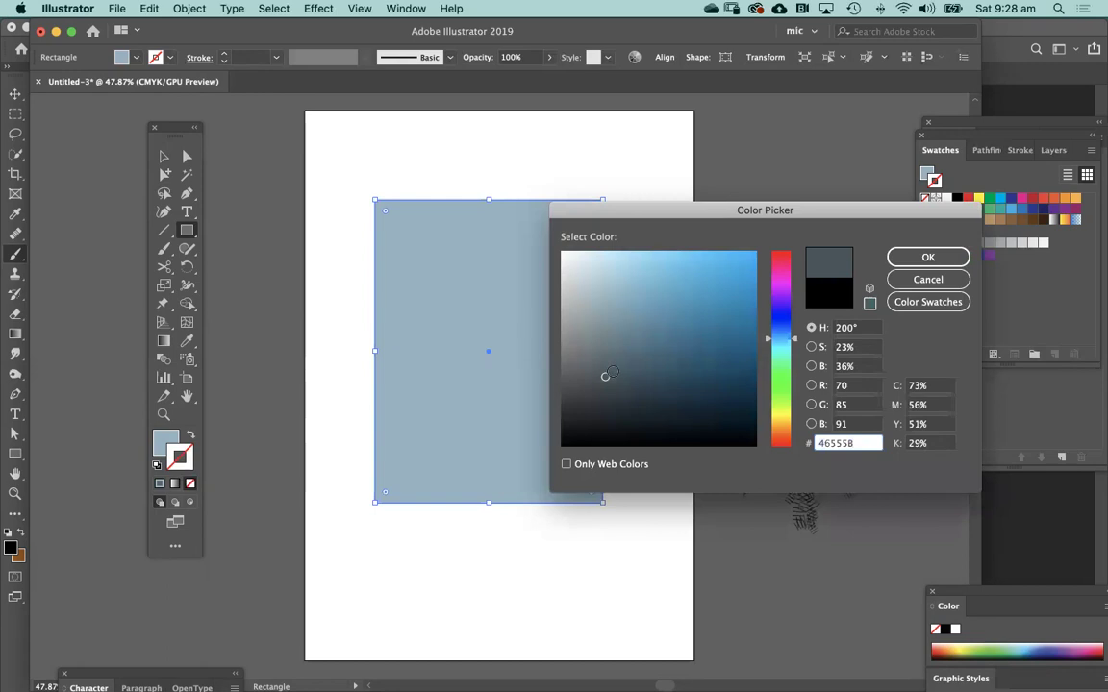
click(925, 257)
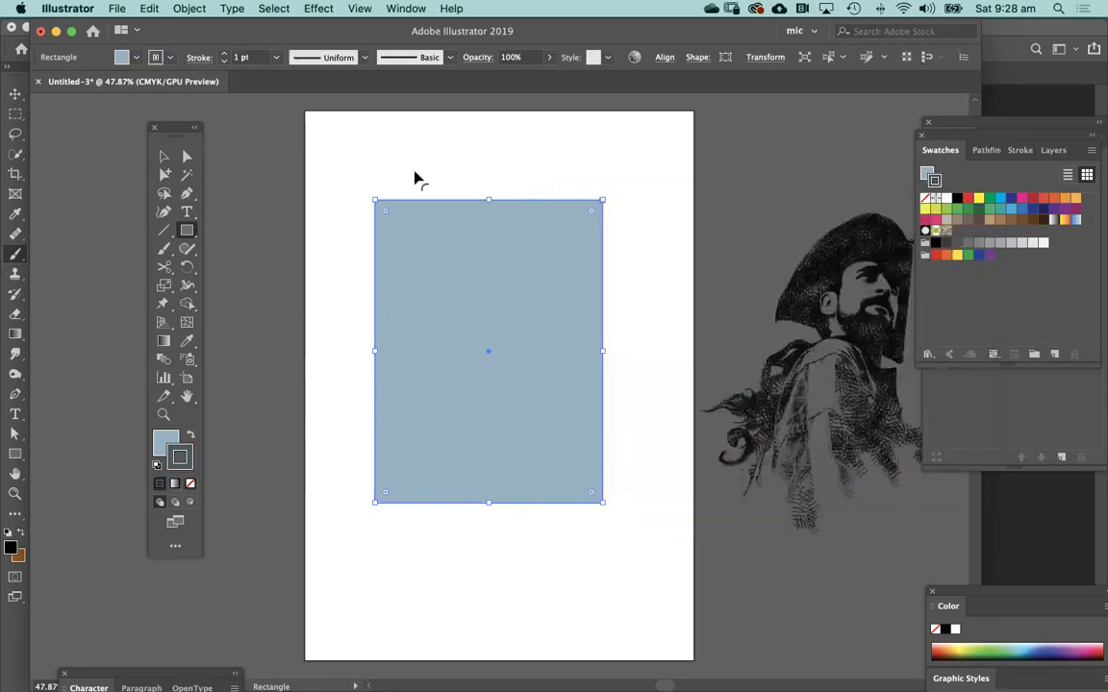
Step: Increase the rectangle's stroke weight to 11 pt and deselect it
click(223, 56)
click(223, 57)
click(223, 57)
click(223, 56)
click(223, 57)
click(223, 57)
click(223, 57)
click(223, 57)
click(223, 57)
click(223, 57)
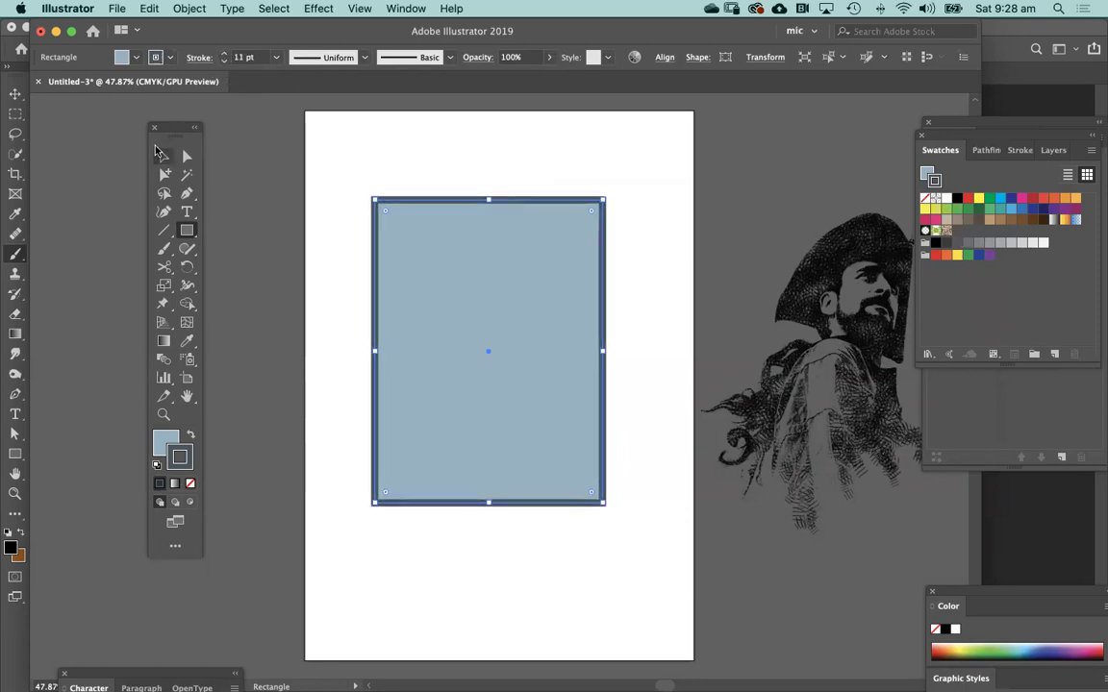
click(165, 156)
click(332, 166)
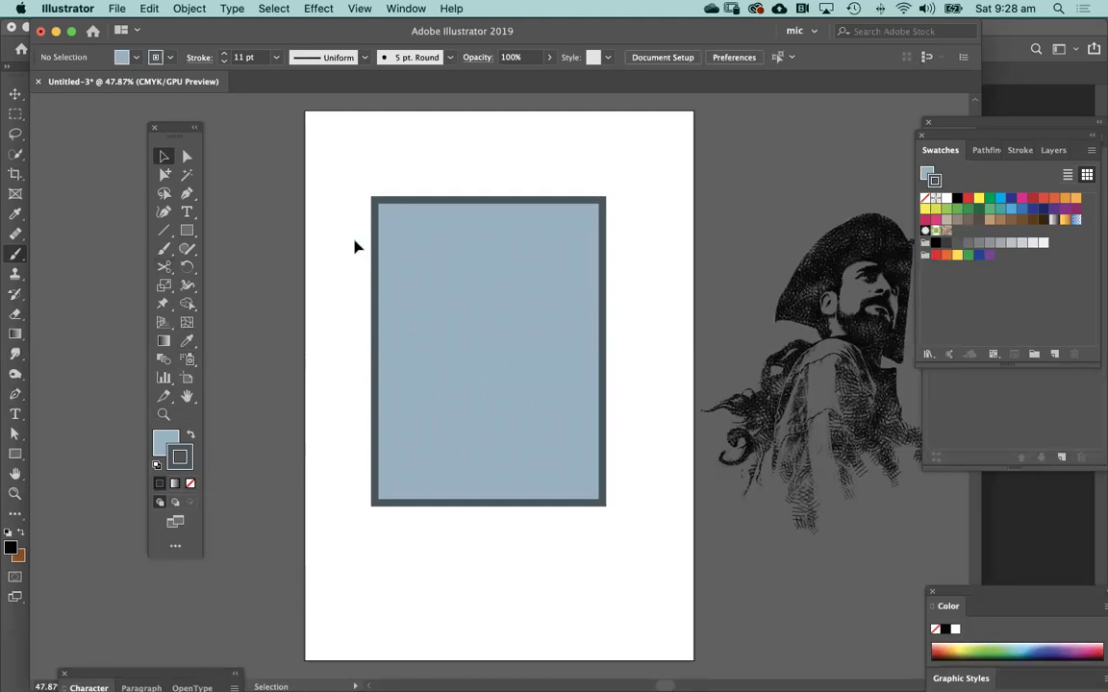
Step: Draw a square with the same fill and stroke, overlapping the rectangle's left edge
click(188, 231)
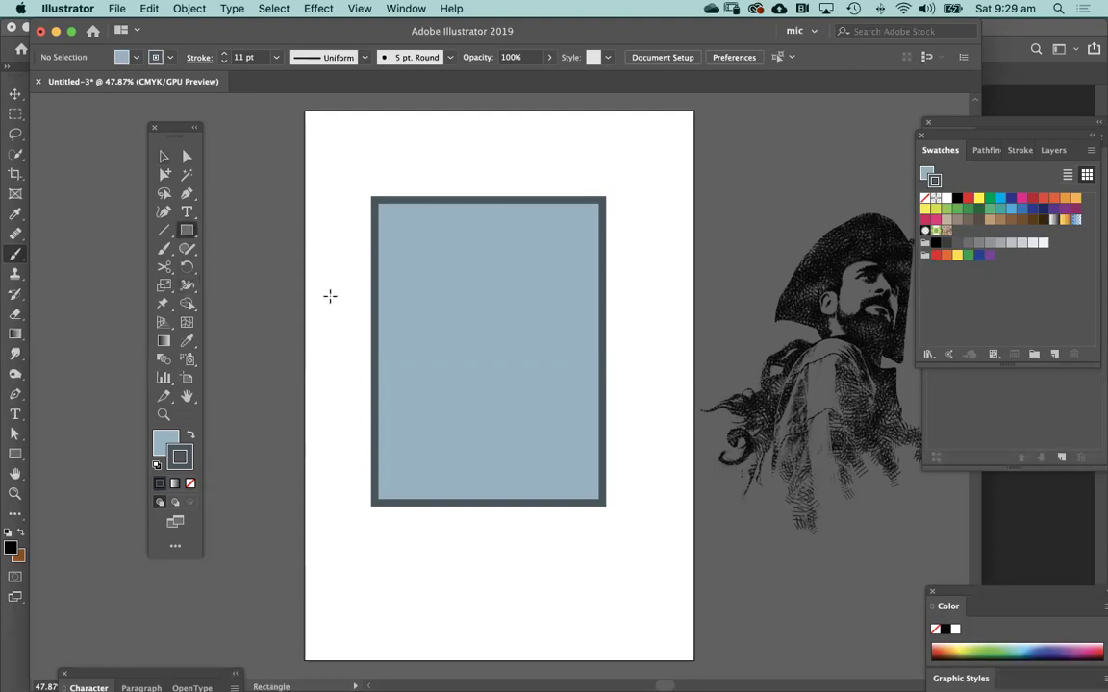
drag(331, 272, 471, 409)
key(BackSpace)
drag(323, 282, 484, 361)
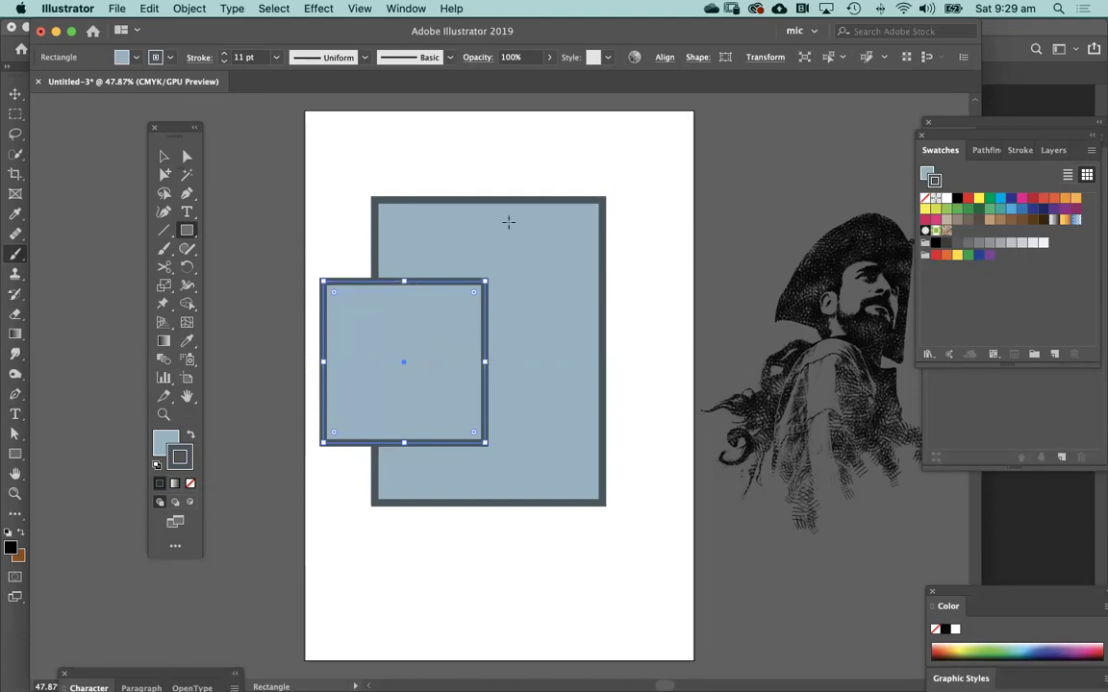
click(163, 155)
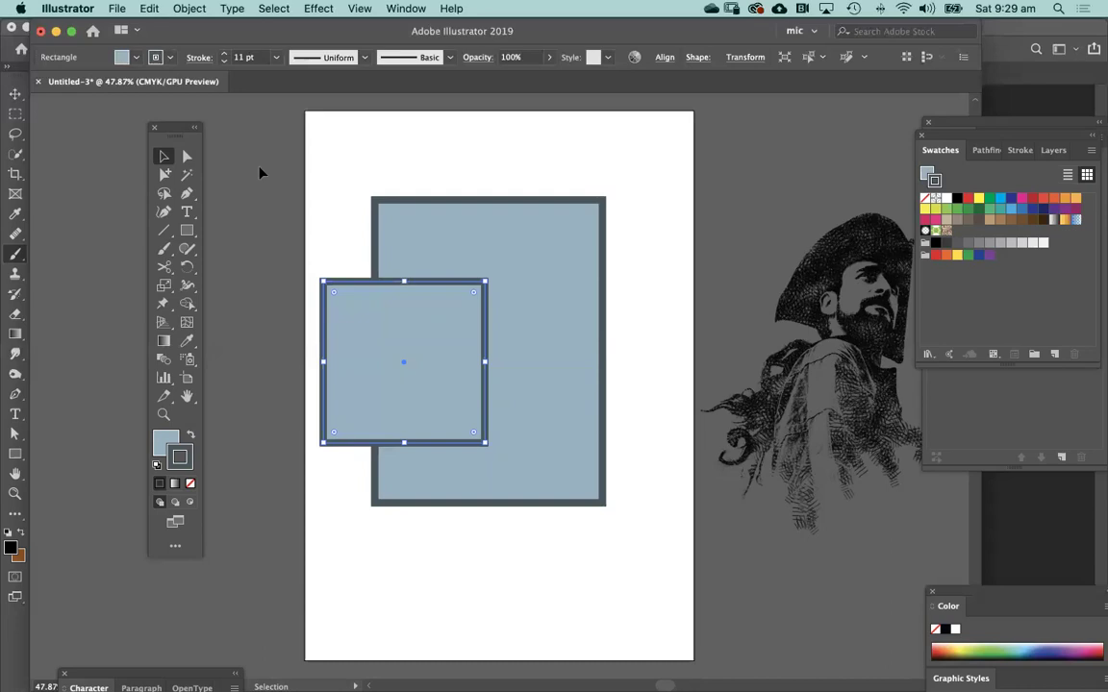
Step: Rotate the square 45 degrees into a diamond and centre it horizontally on the rectangle, its side corners meeting the rectangle's edges
drag(371, 308, 380, 310)
click(172, 160)
drag(327, 269, 424, 213)
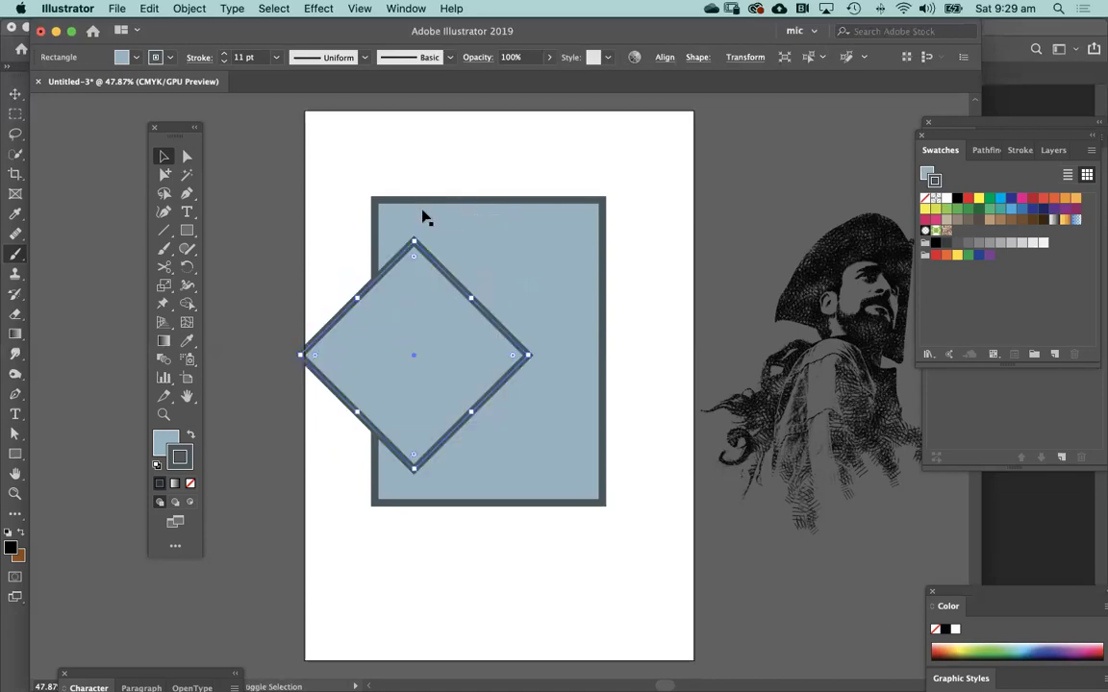
key(super+shift+a)
drag(468, 329, 497, 327)
key(super+shift+a)
click(499, 332)
click(494, 146)
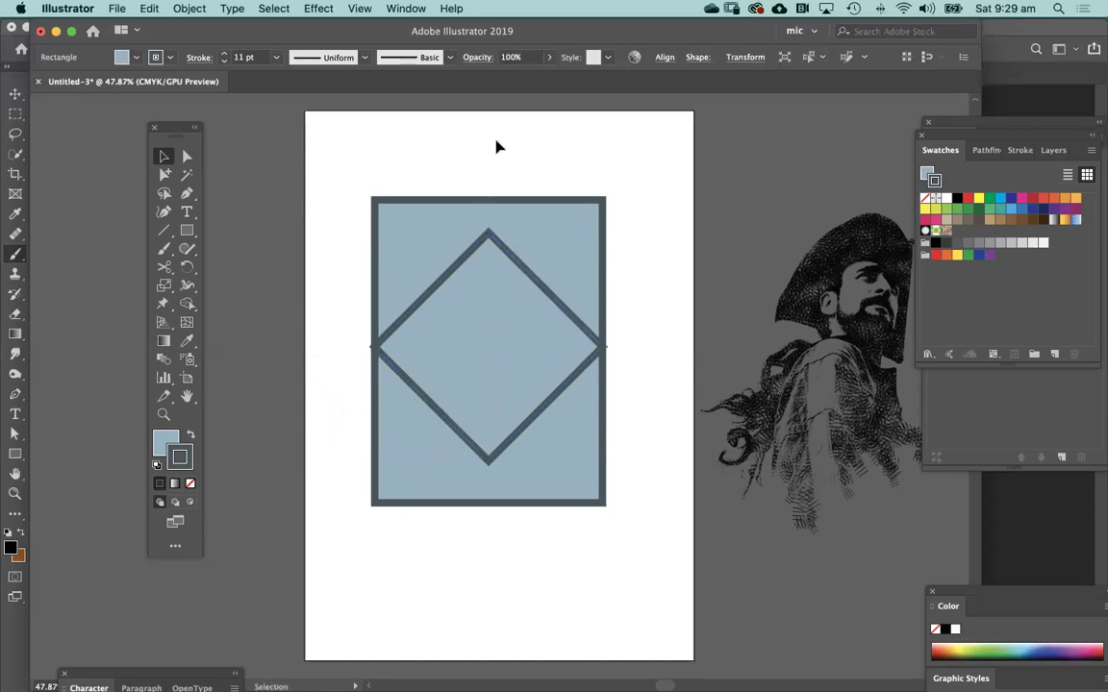
Step: Stretch the rectangle's top edge slightly upward to leave more space above the diamond
click(504, 255)
click(415, 202)
mouse_move(490, 198)
mouse_down()
mouse_move(487, 163)
mouse_move(489, 189)
mouse_up()
click(497, 163)
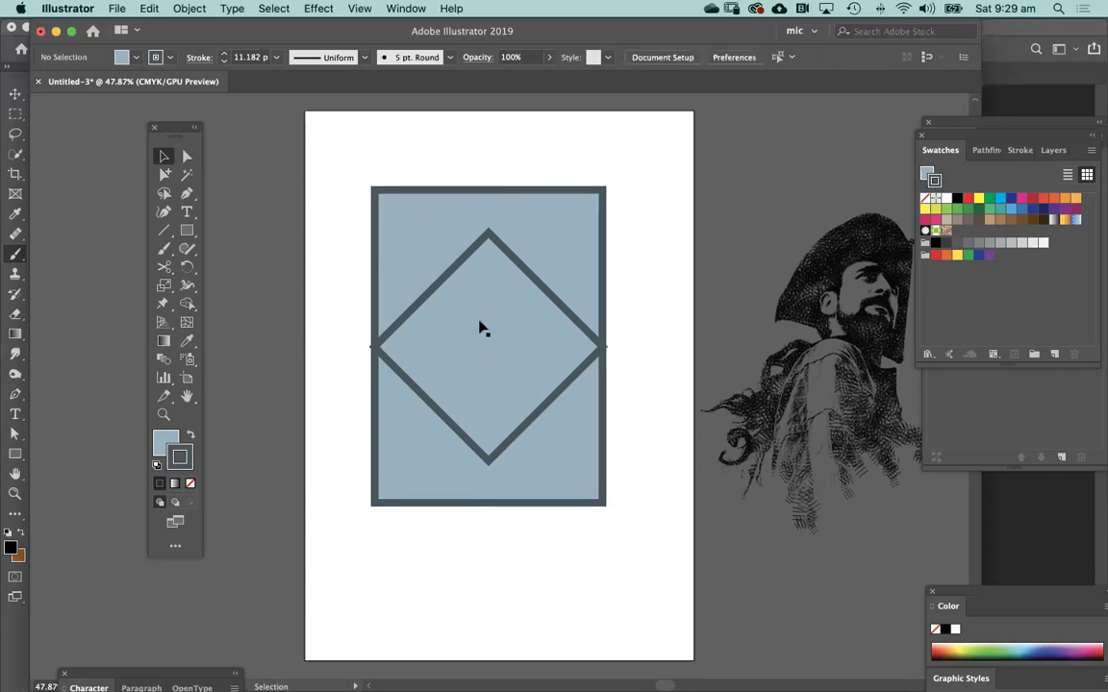
Step: Change the diamond's fill to a lighter pale blue
click(597, 337)
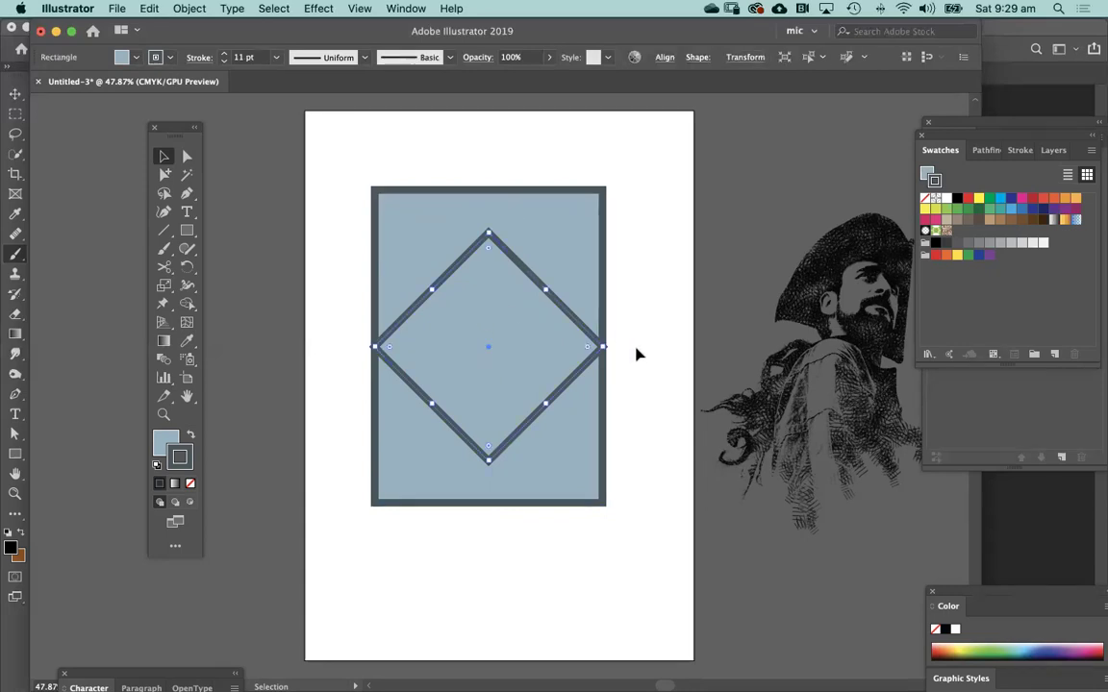
click(190, 452)
double_click(166, 442)
click(591, 282)
click(927, 258)
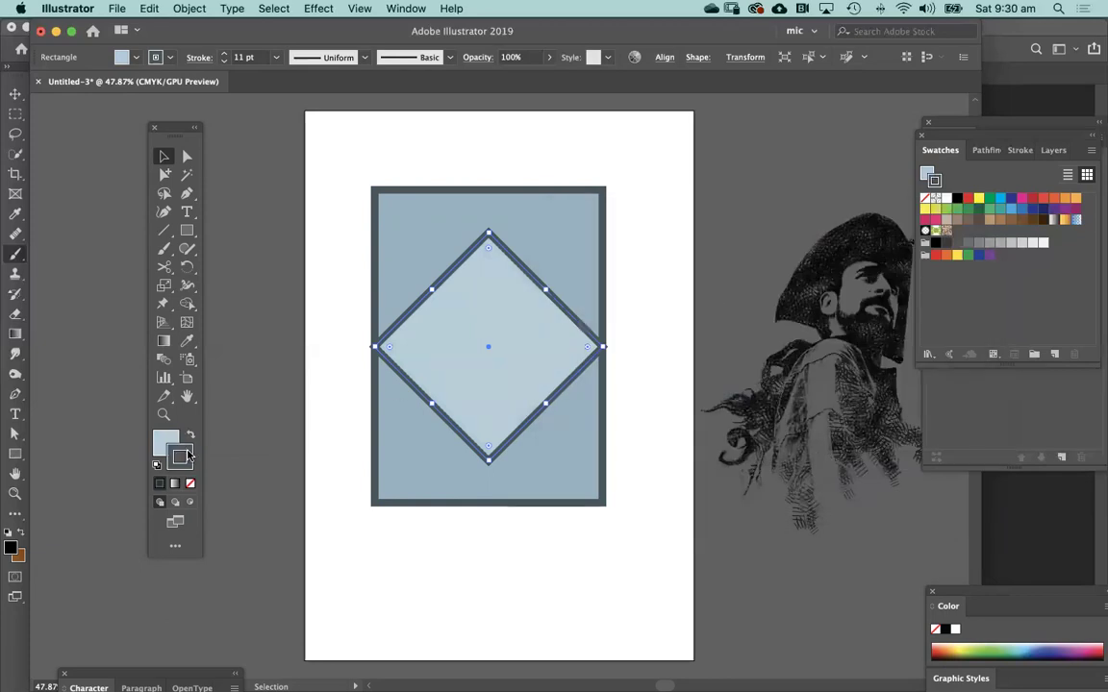
Step: Set the diamond's stroke colour to light grey DCE0E2 and deselect it
double_click(180, 454)
click(581, 280)
click(566, 272)
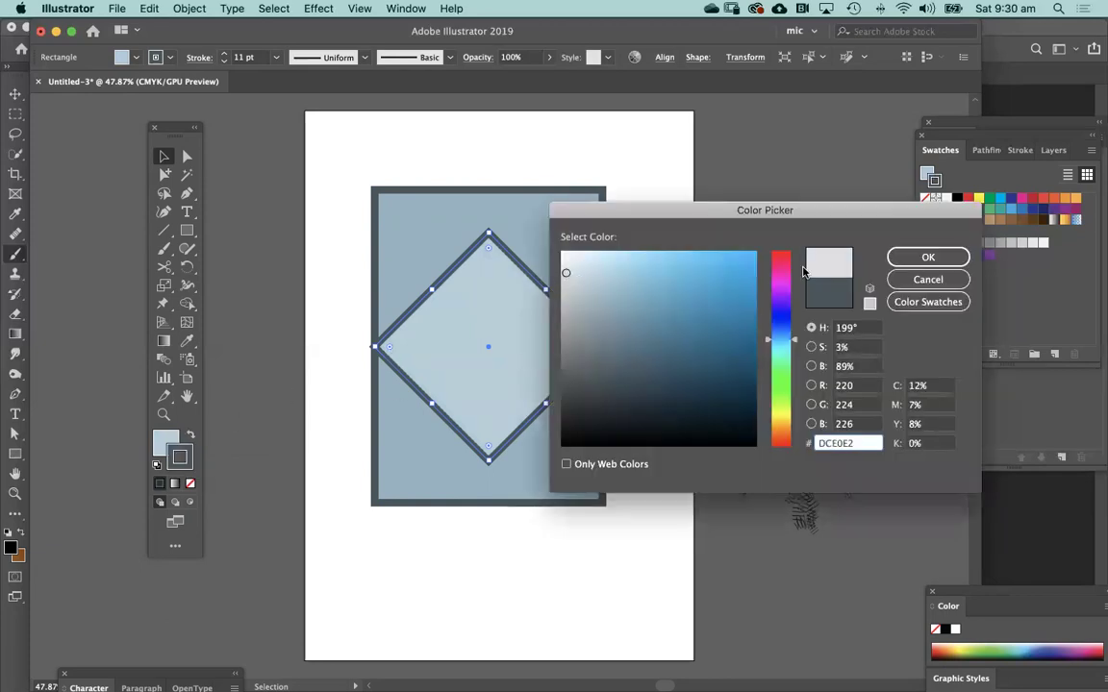
click(914, 257)
click(671, 189)
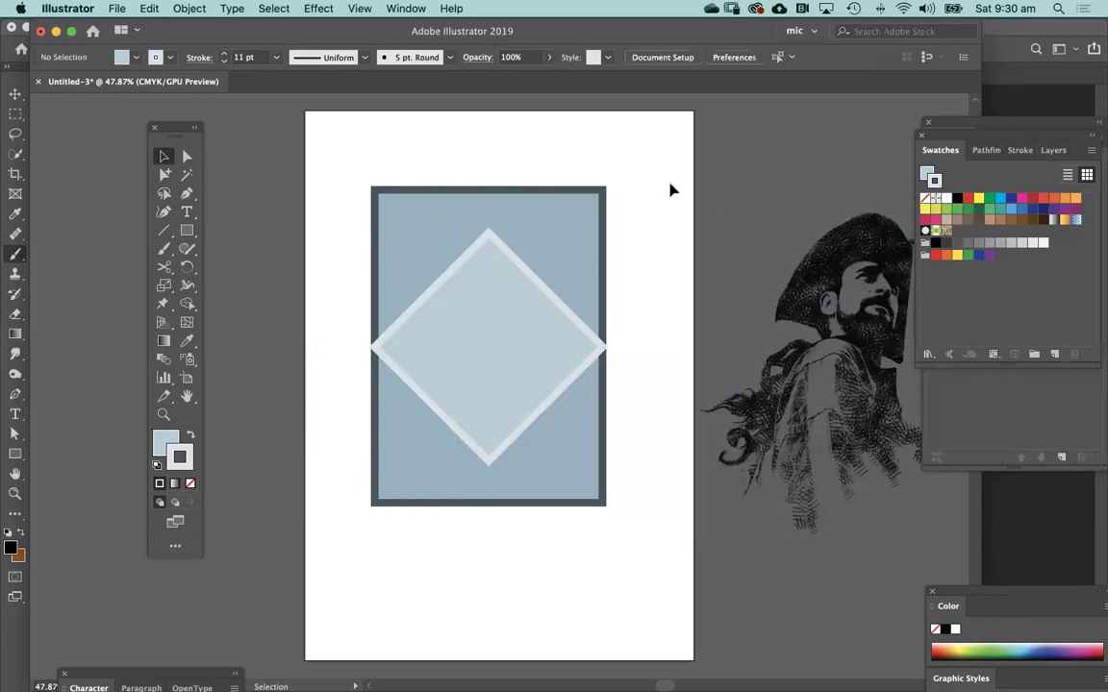
Step: Move the hatched portrait back onto the page, overlapping the lower-left part of the rectangle and diamond
click(514, 356)
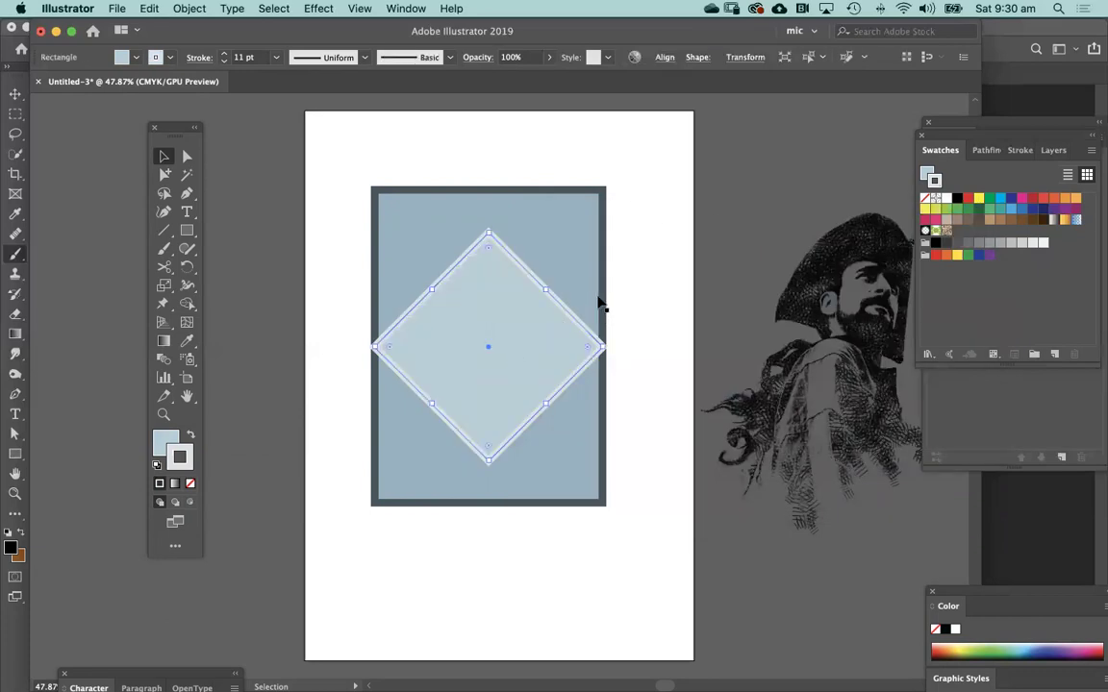
click(659, 215)
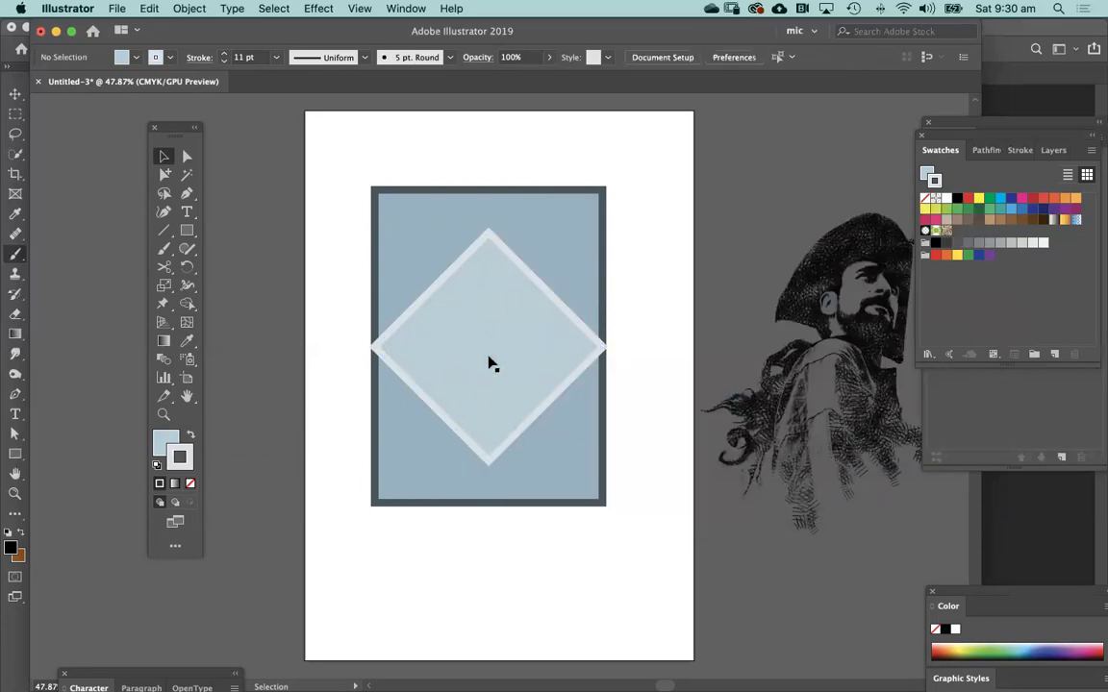
drag(808, 315, 529, 306)
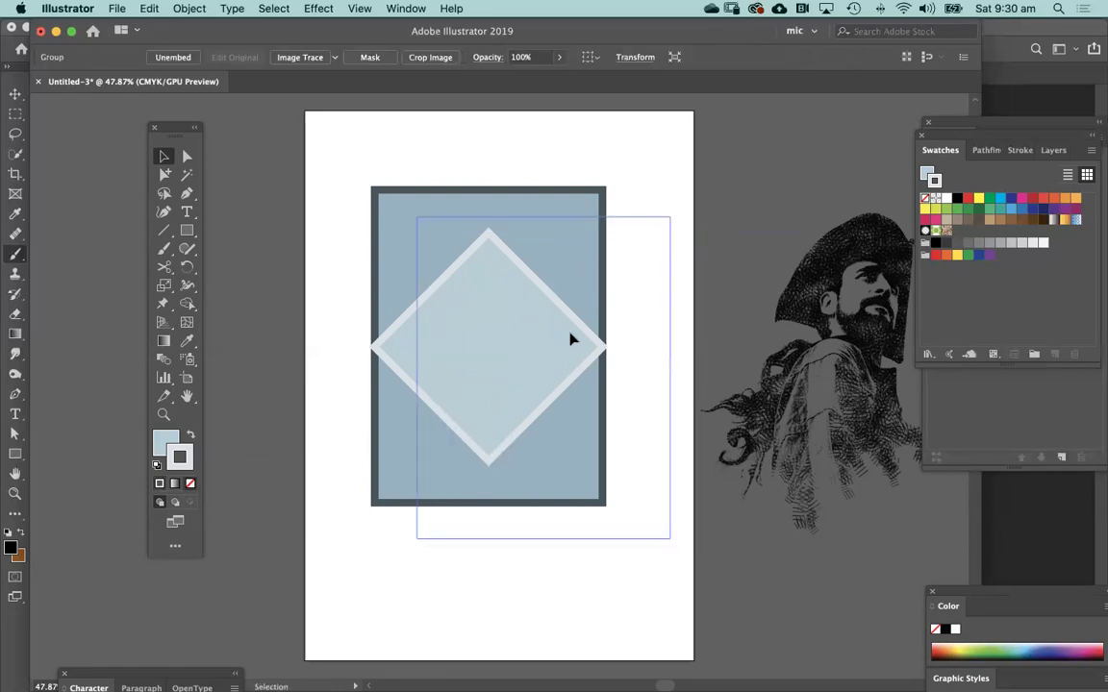
drag(630, 285, 693, 279)
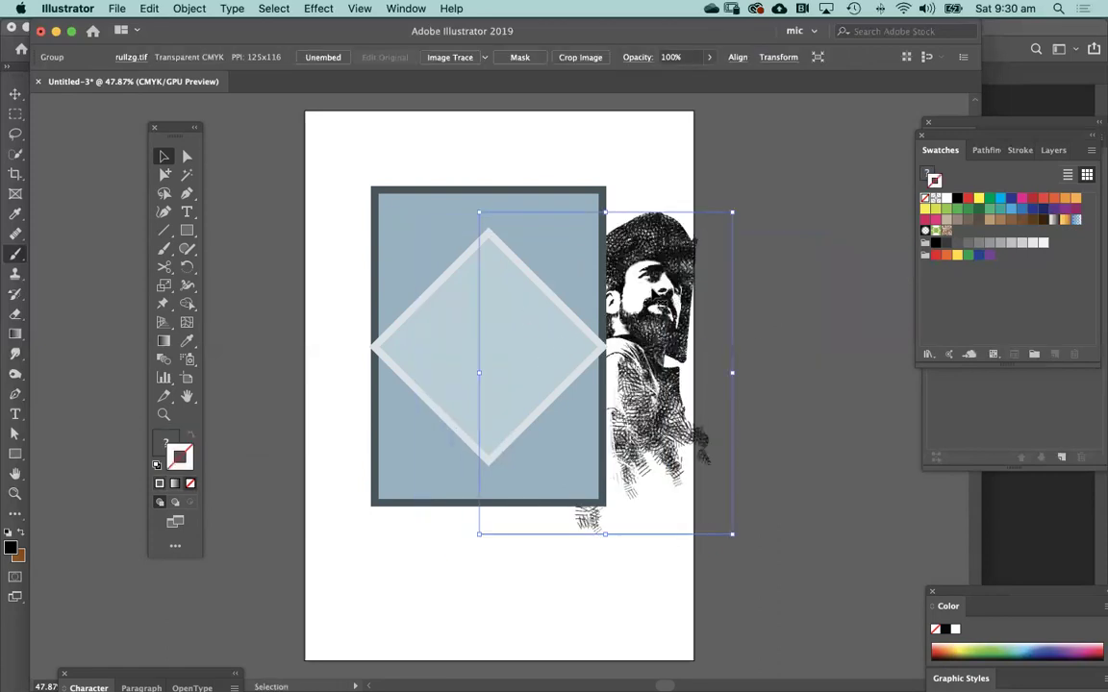
drag(591, 271, 649, 440)
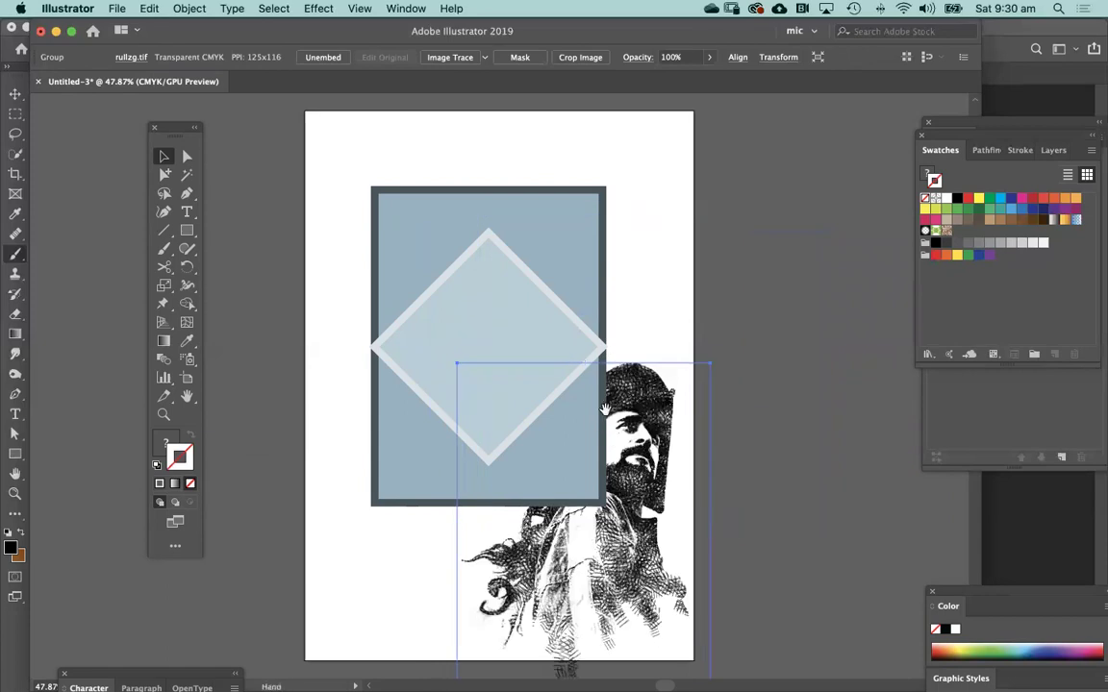
scroll(625, 318, down, 5)
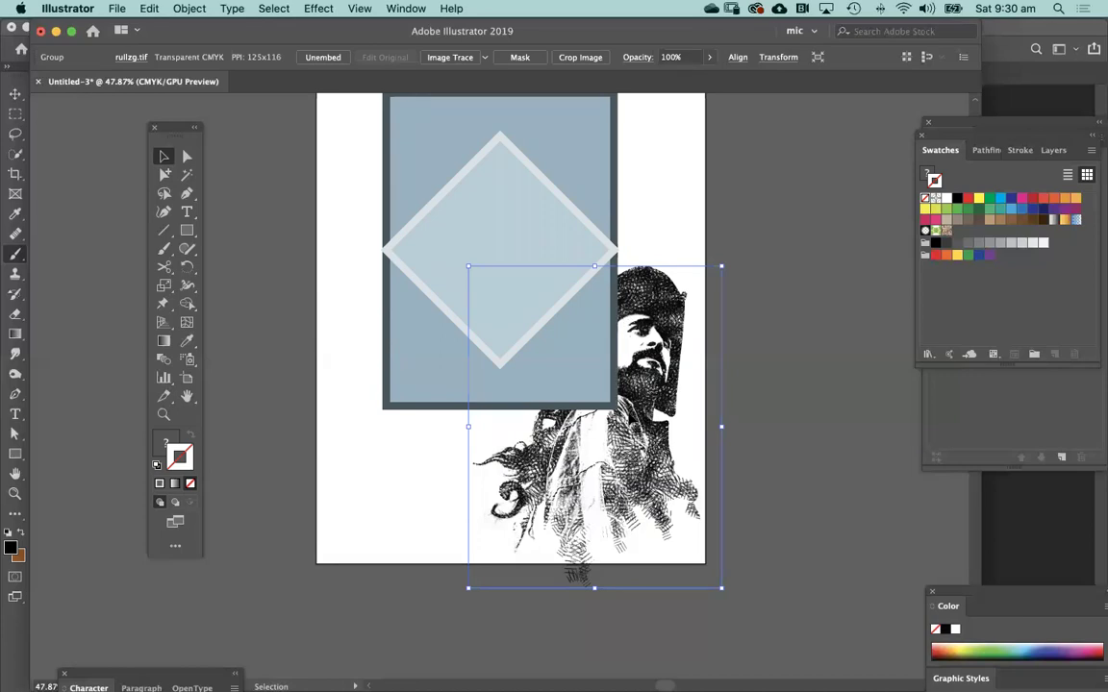
drag(575, 404, 542, 410)
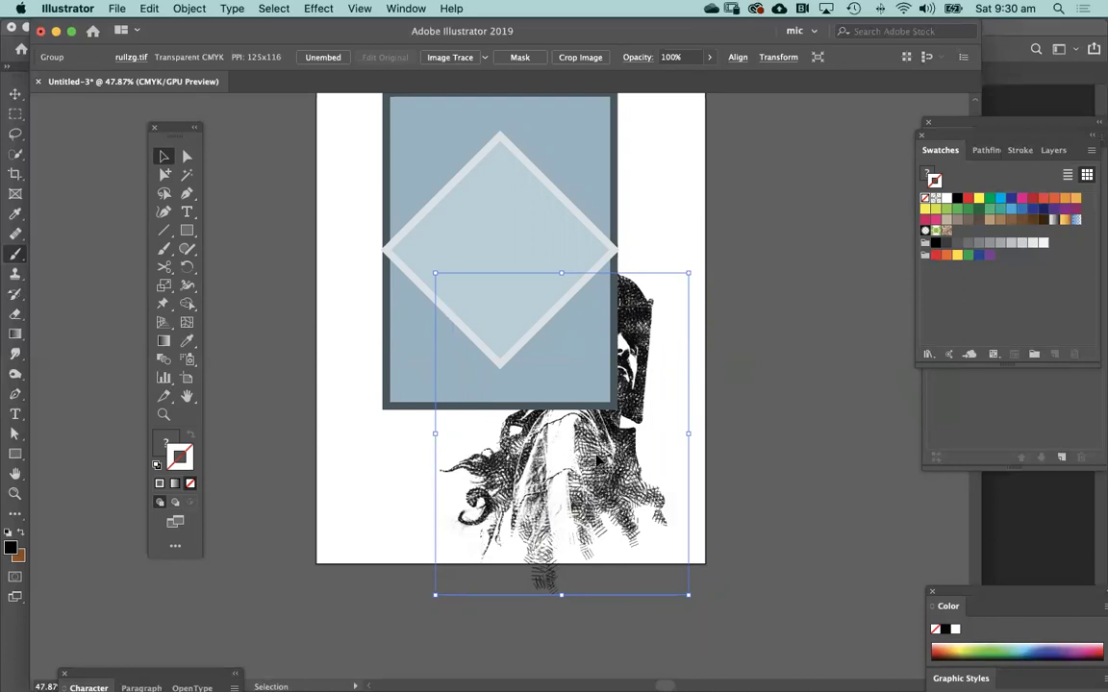
drag(543, 415, 364, 390)
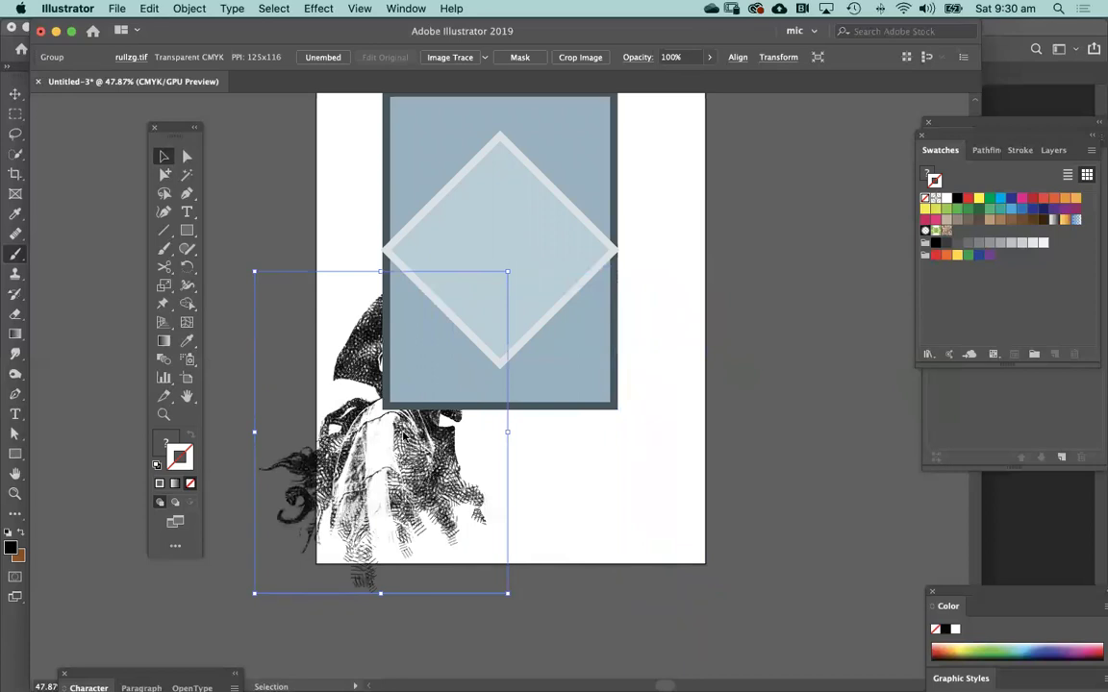
Step: Bring the hatched portrait to the front of the stacking order, above the rectangle and diamond
right_click(405, 439)
mouse_move(494, 621)
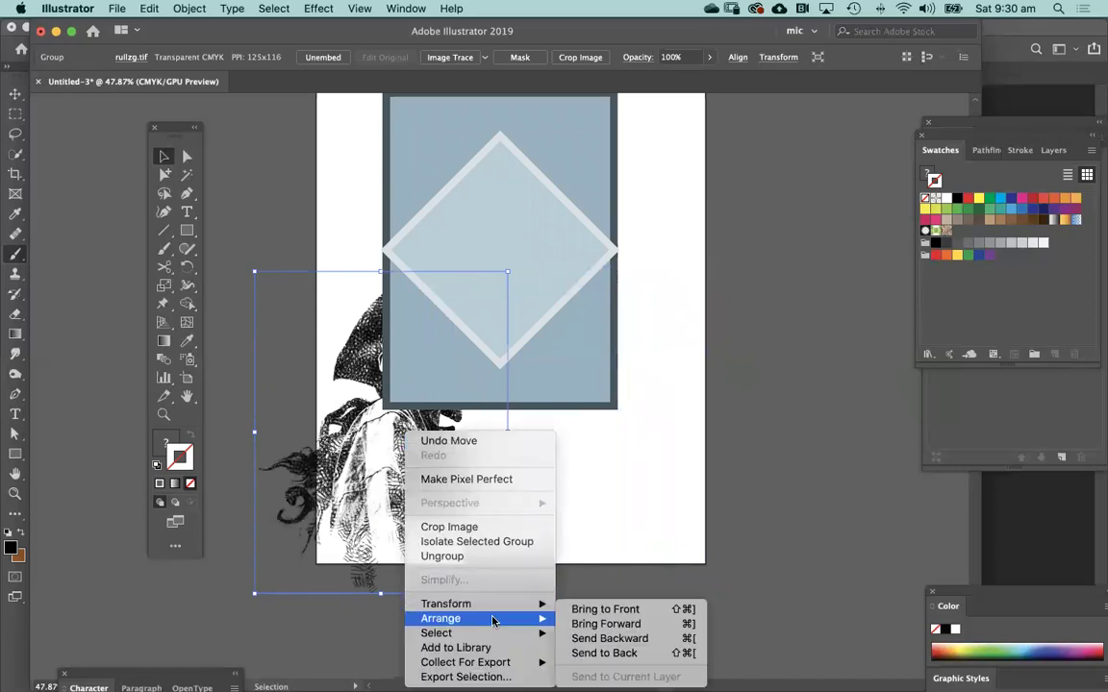
click(609, 612)
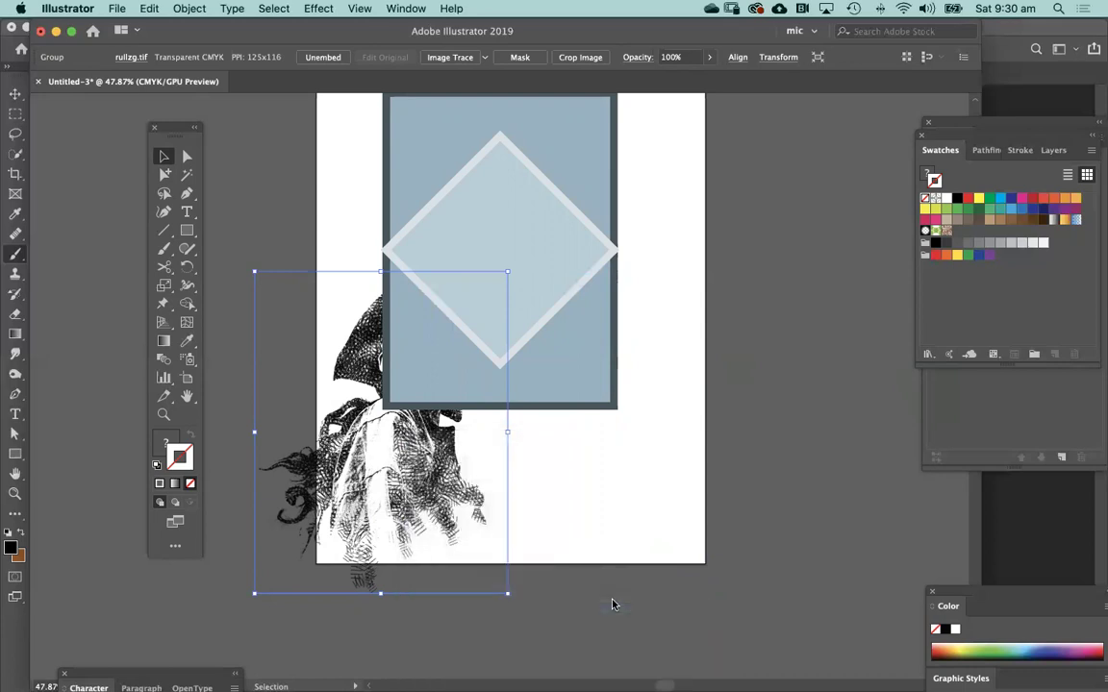
Step: Place the hatched portrait centrally over the framed rectangle and diamond and deselect it
click(590, 472)
drag(445, 423, 519, 234)
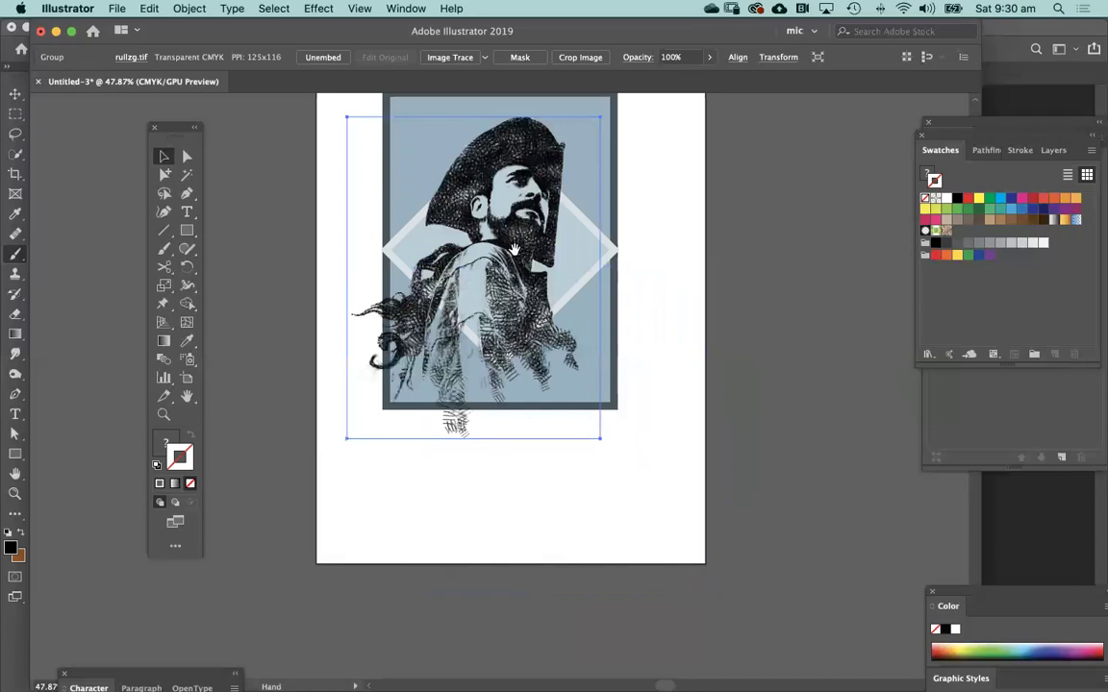
scroll(519, 233, up, 4)
click(679, 202)
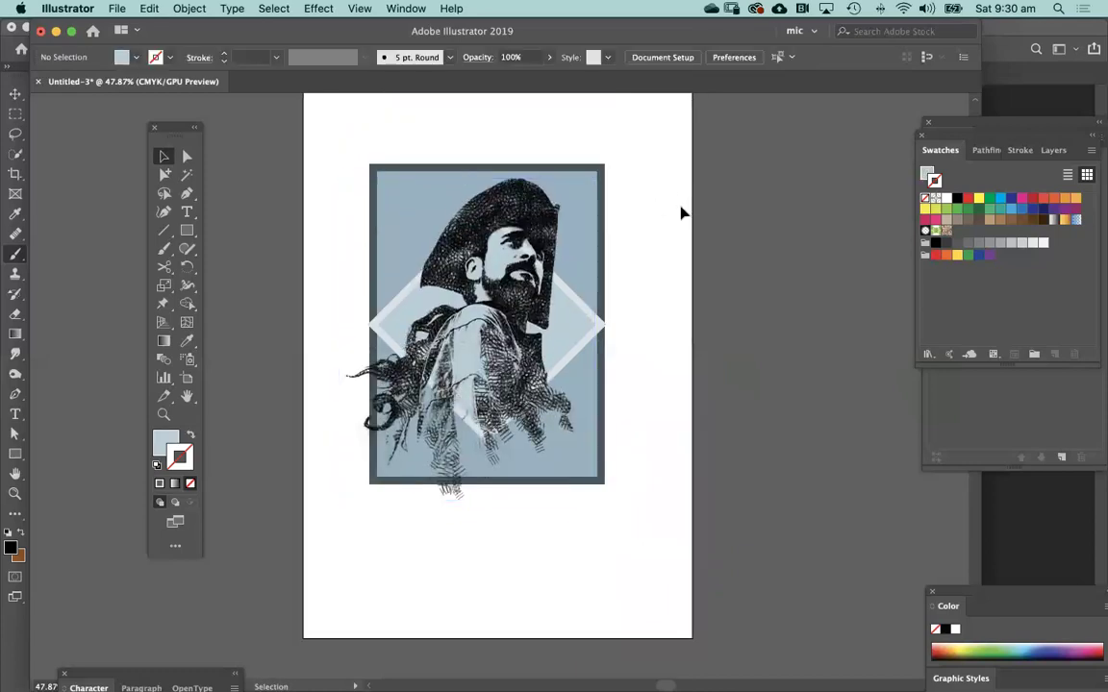
Step: Move the hatched portrait off the page to the right, clear of the rectangle and diamond
drag(516, 211, 836, 226)
click(372, 160)
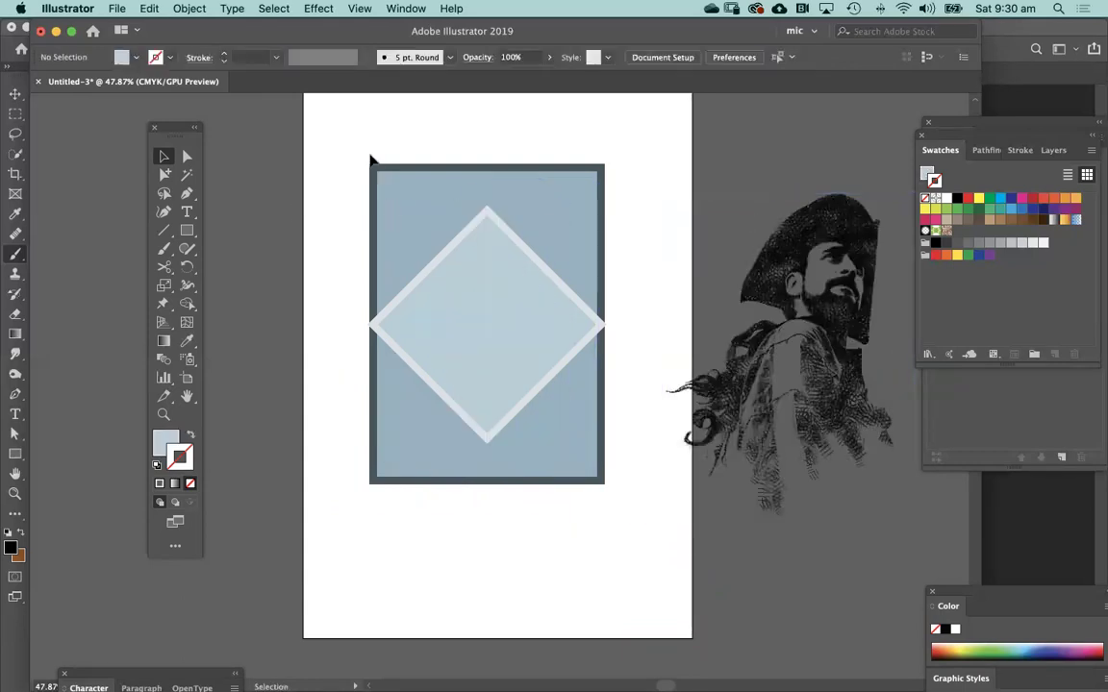
Step: Draw a larger rectangle without a stroke over the framed rectangle, extending beyond it by an even margin on all sides
click(391, 189)
click(344, 240)
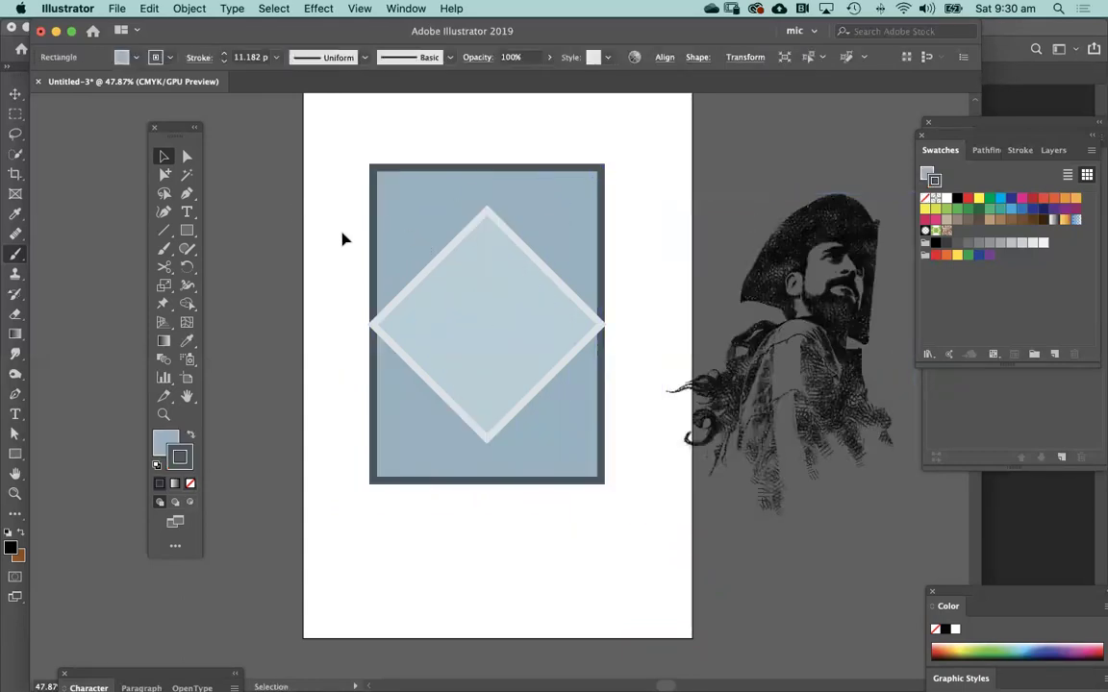
click(186, 231)
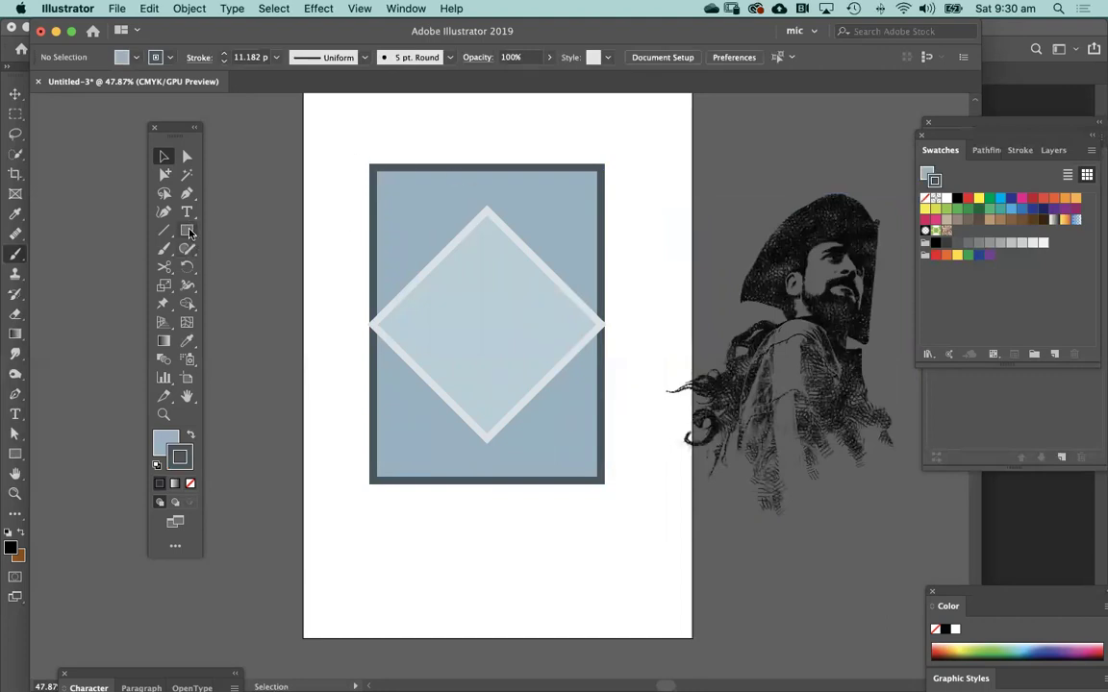
drag(347, 133, 634, 511)
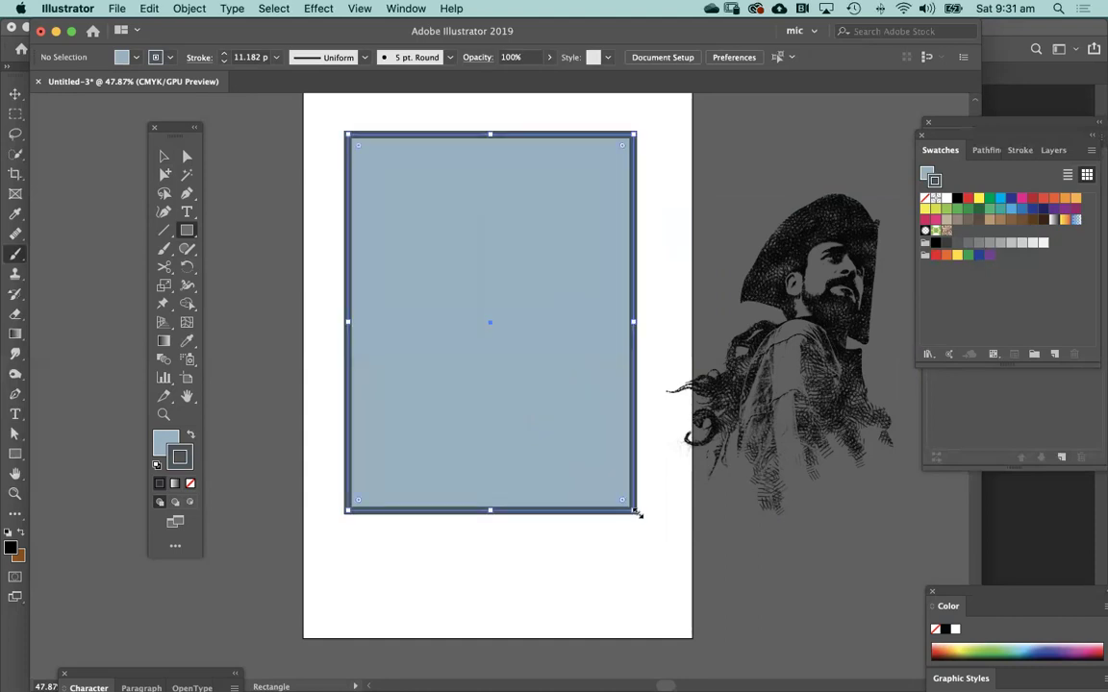
click(189, 484)
Step: Set the new large rectangle's fill colour to grey 777F82
double_click(167, 441)
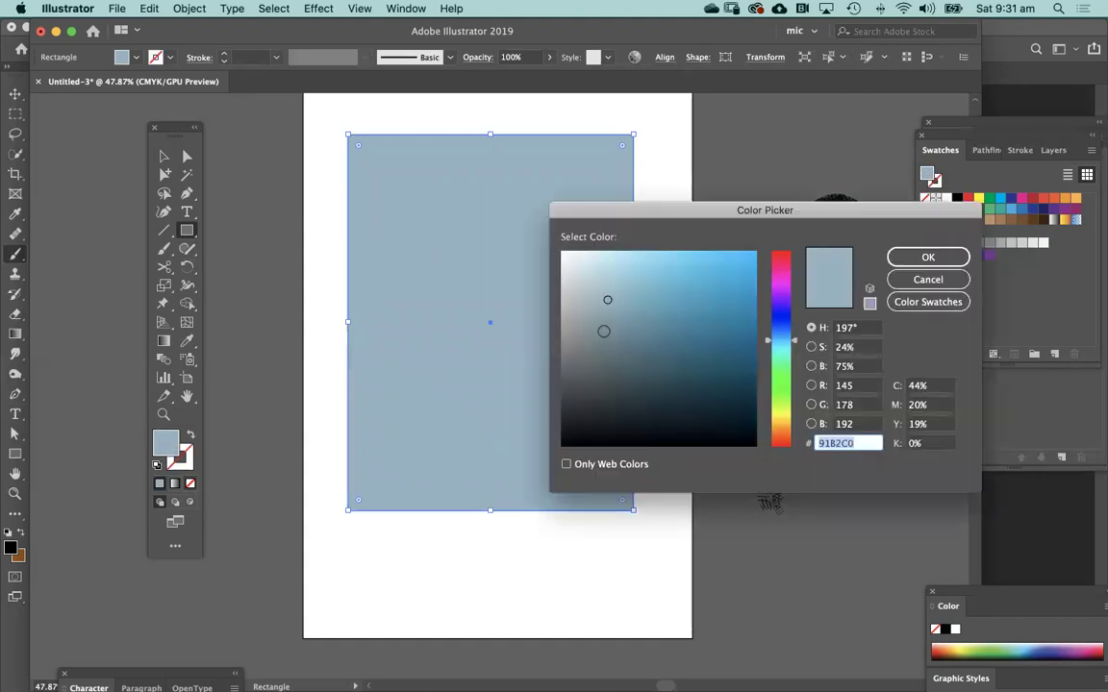
text(777F82)
click(929, 256)
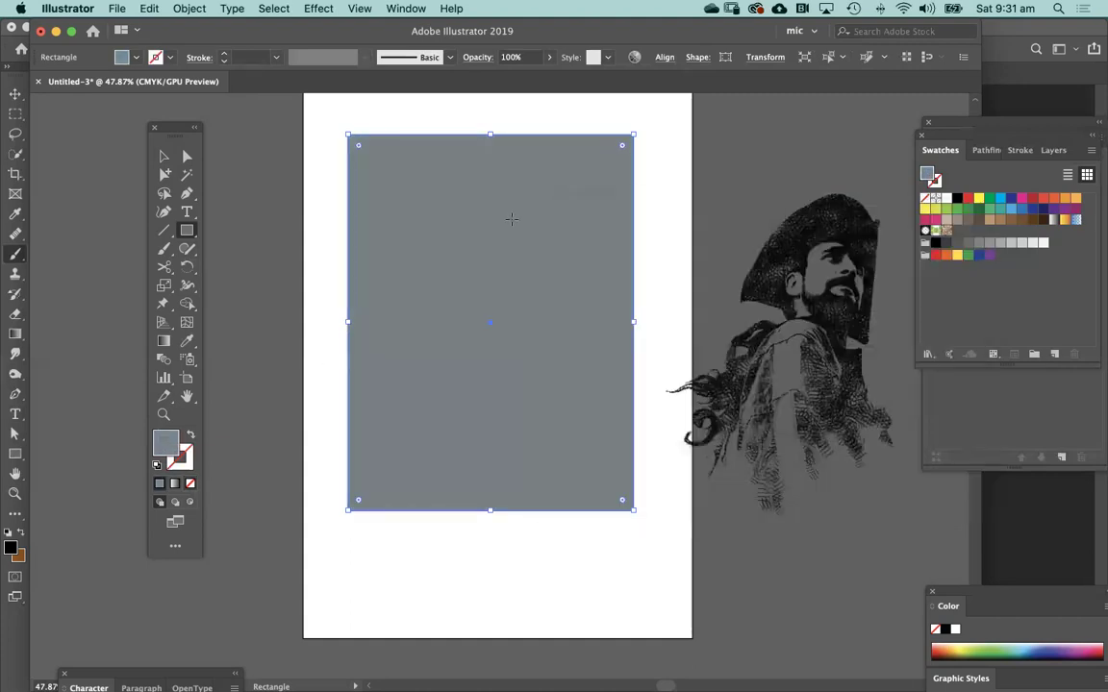
Step: Send the large rectangle to the back of the stacking order, behind the framed rectangle and diamond
right_click(515, 217)
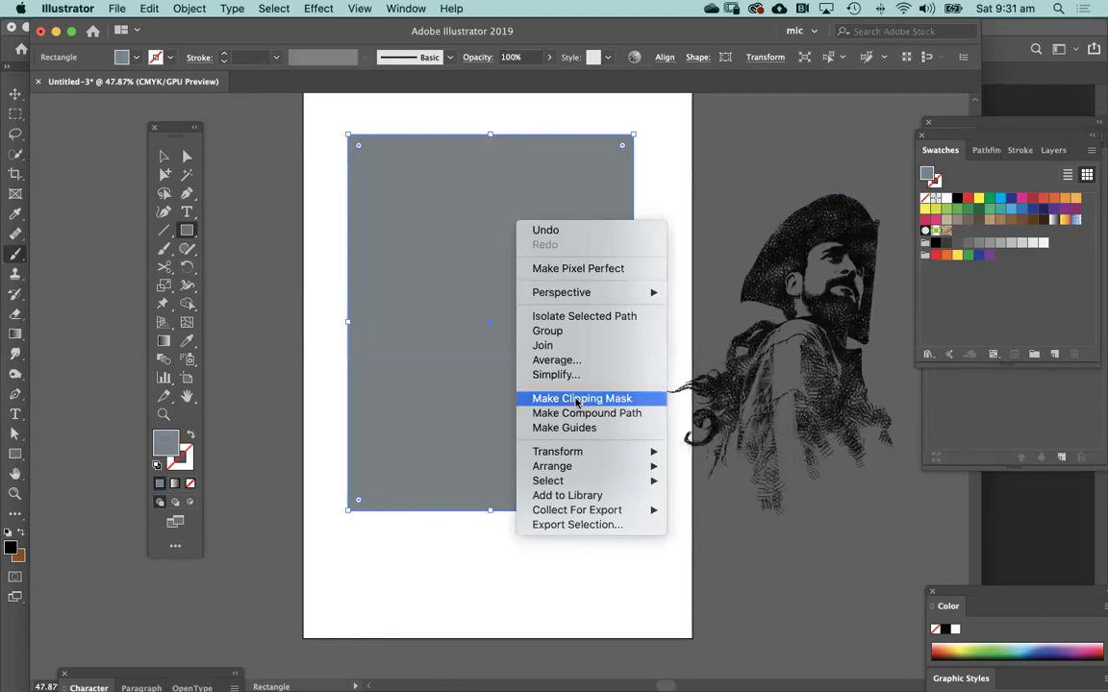
mouse_move(670, 472)
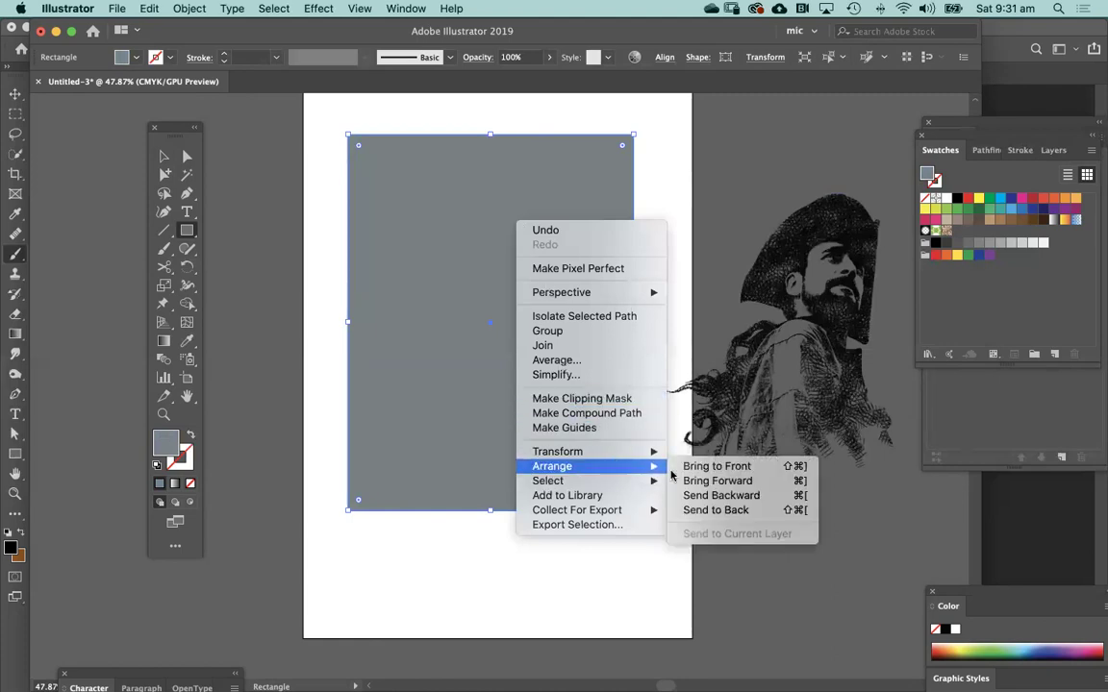
click(741, 512)
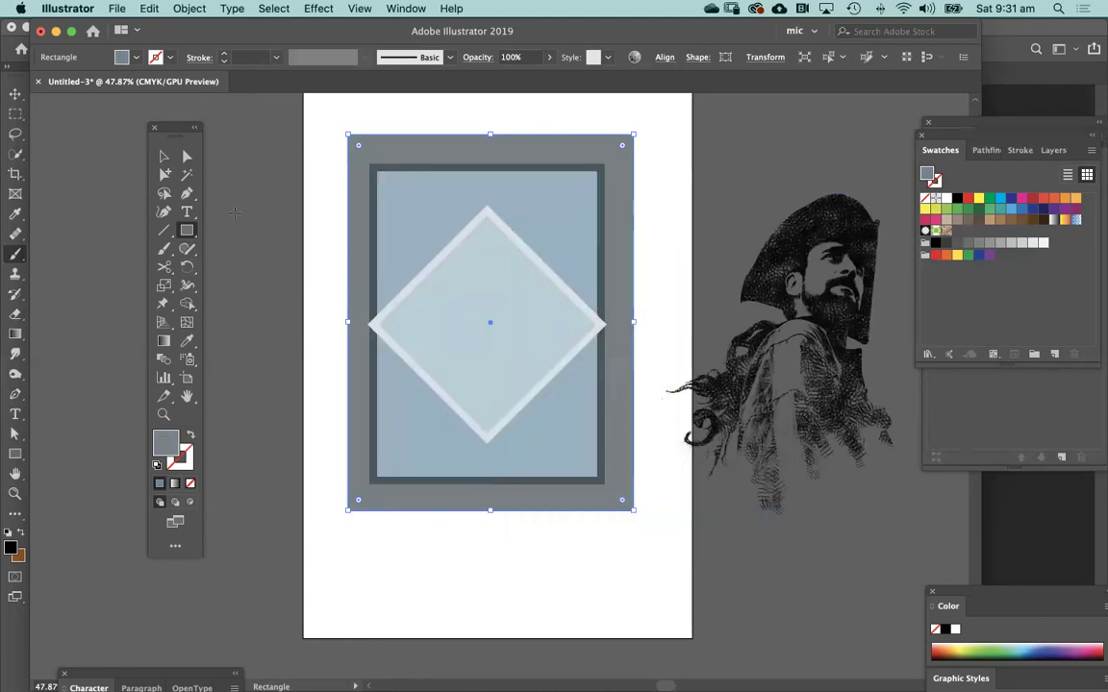
Step: Change the large back rectangle's fill to pale blue-grey C8D3D6
click(1011, 210)
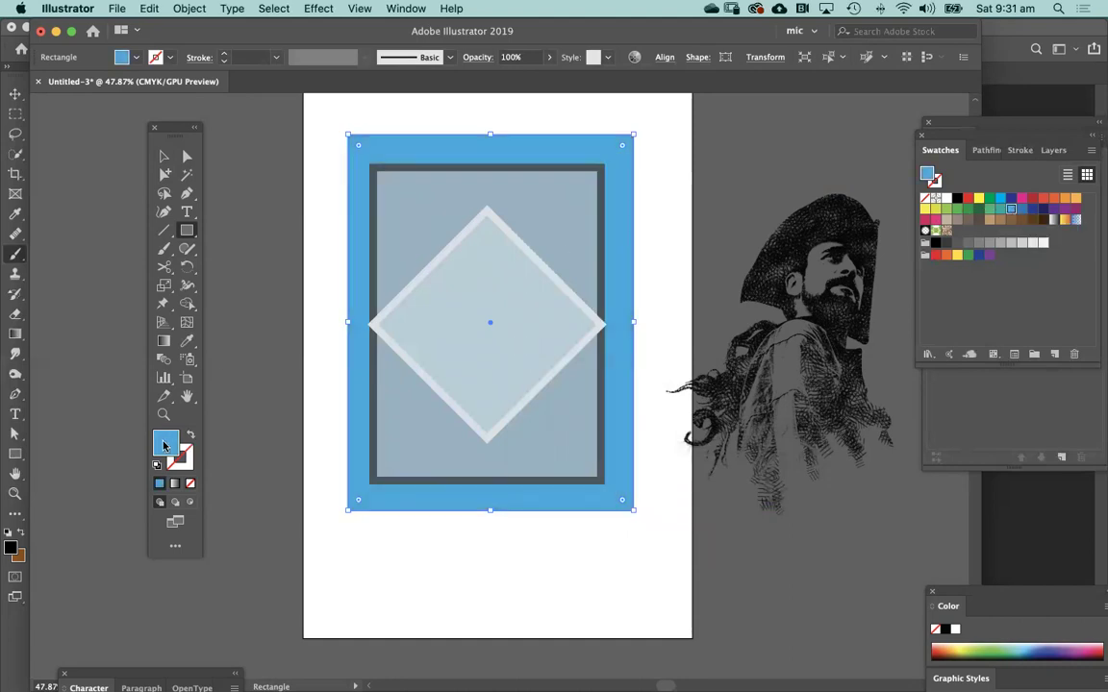
double_click(166, 443)
click(573, 281)
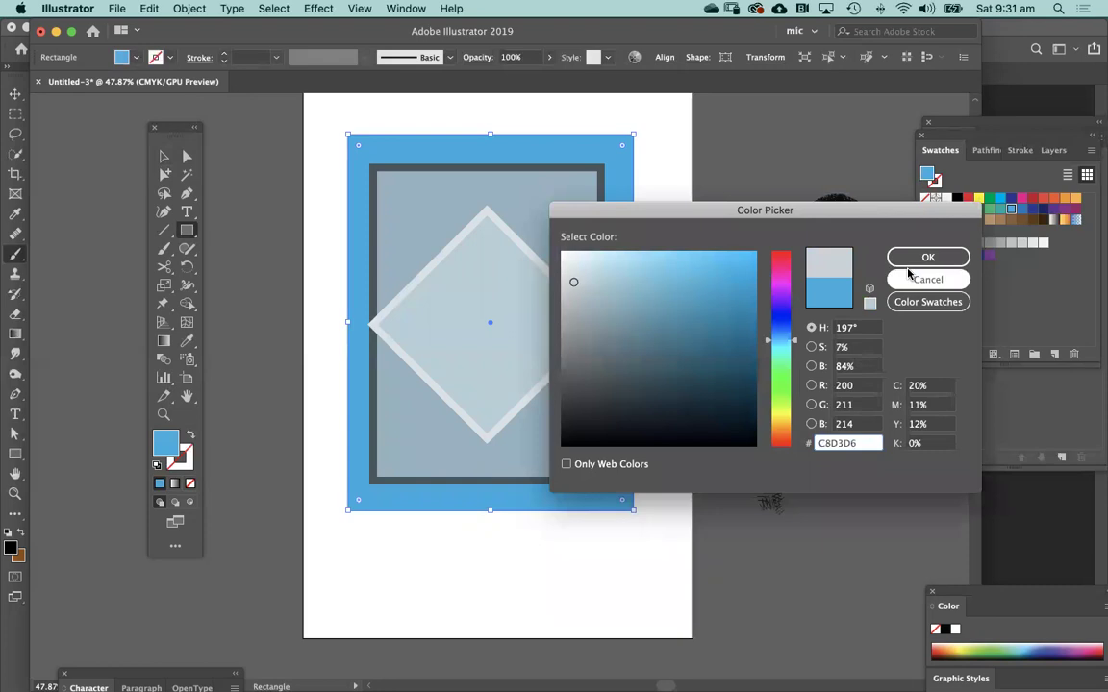
click(928, 256)
Step: Shift the pale back rectangle slightly up and left so its margins around the dark frame are even
click(187, 156)
click(426, 129)
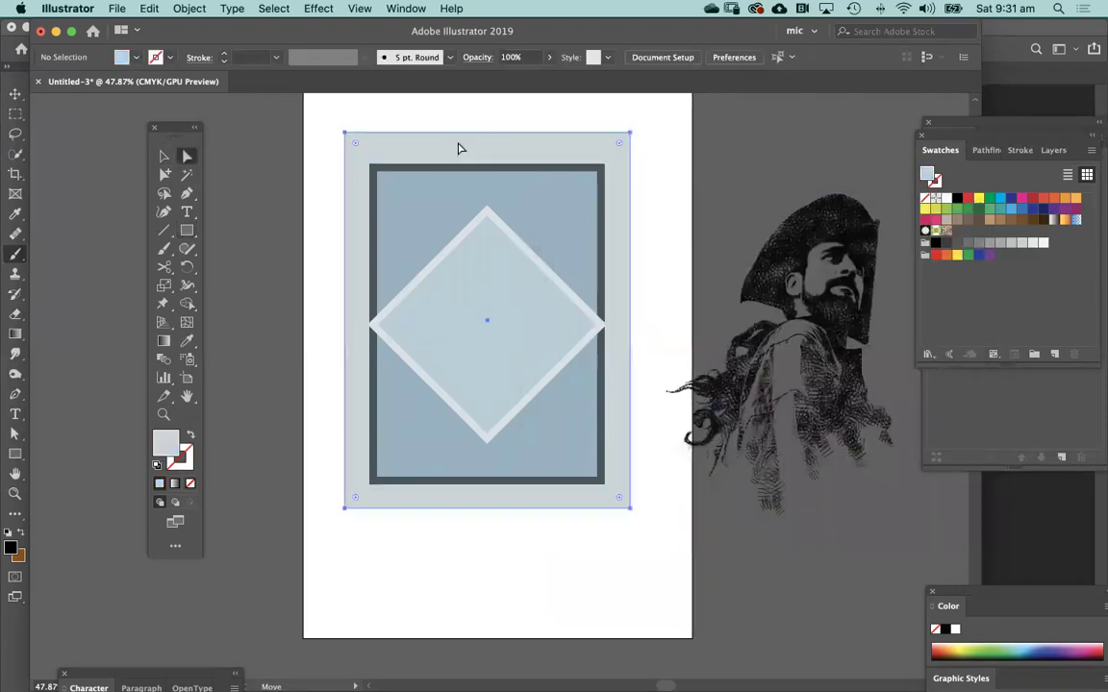
click(457, 144)
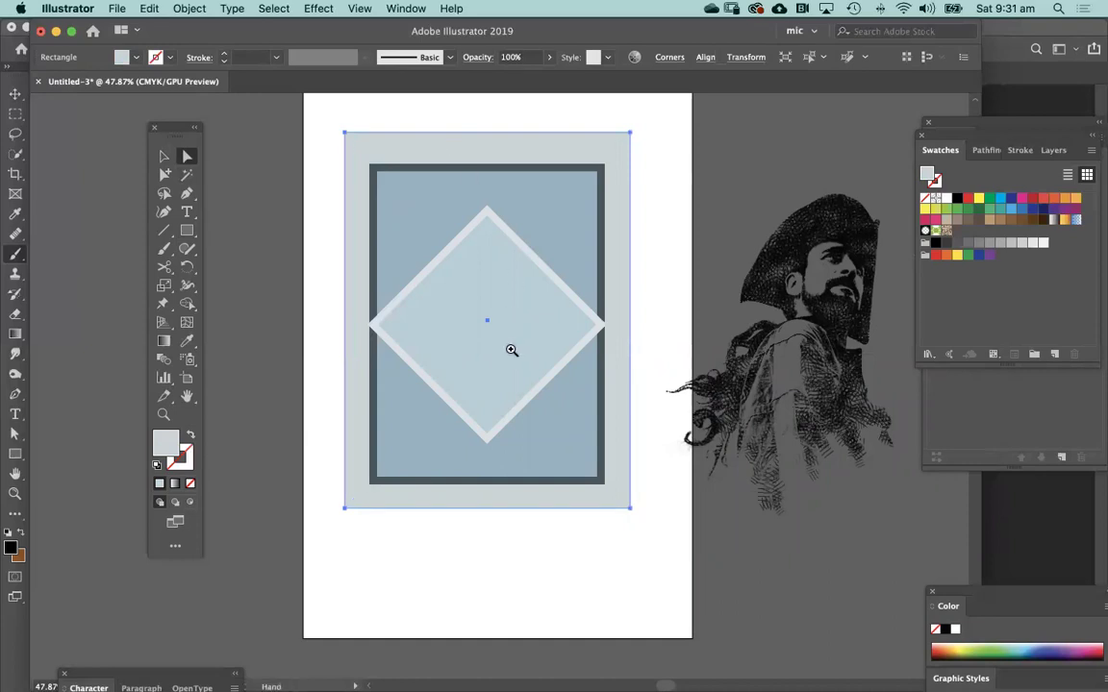
Step: Start a Zig Zag effect on the pale back rectangle and turn on its preview
scroll(515, 349, up, 3)
click(524, 162)
click(523, 215)
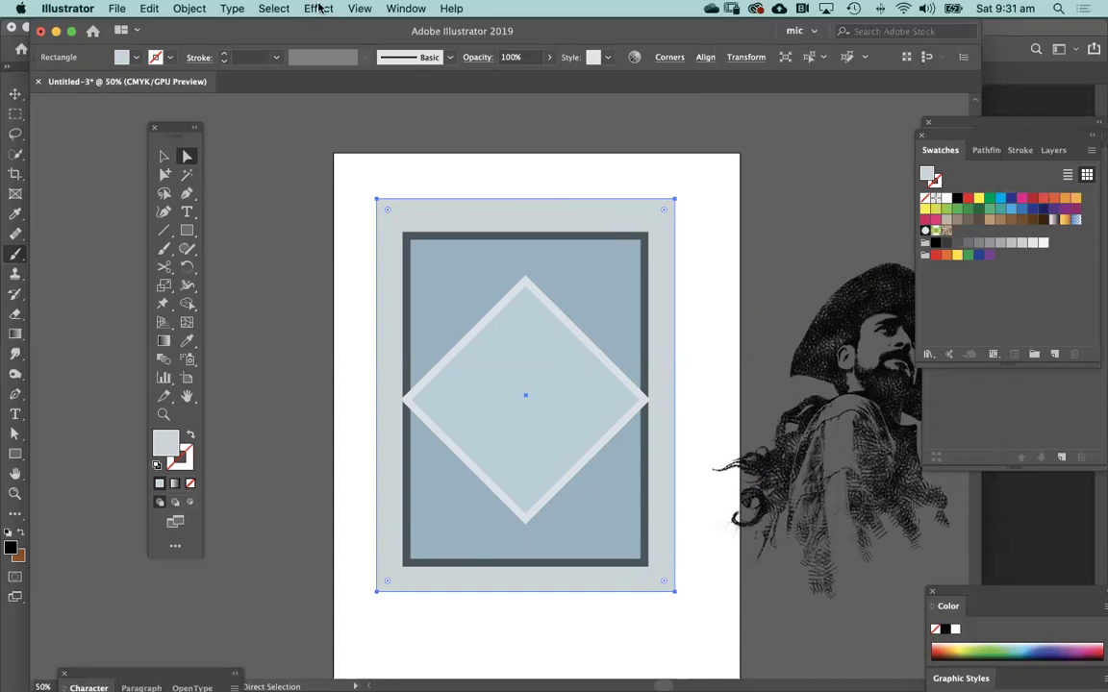
click(318, 8)
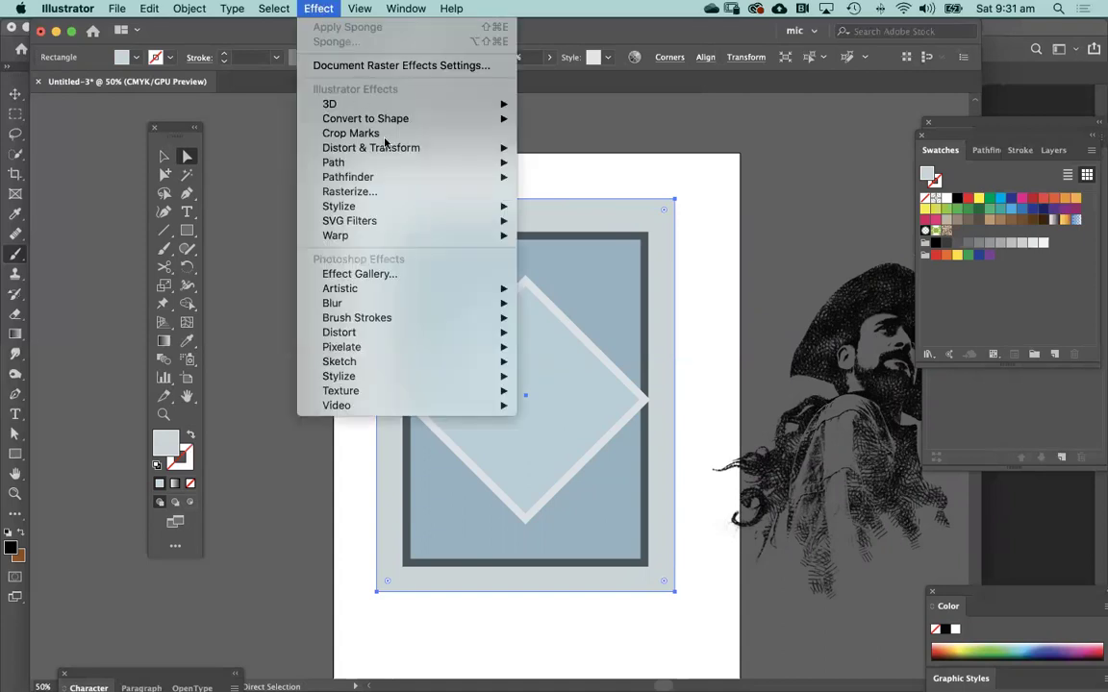
mouse_move(408, 150)
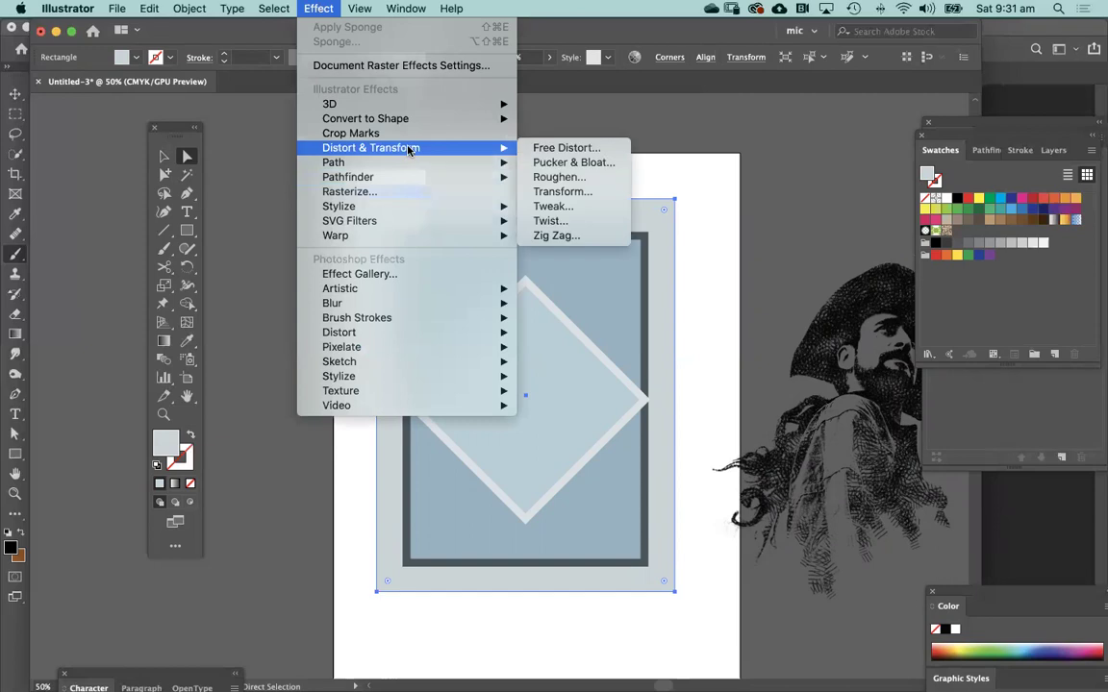
click(602, 237)
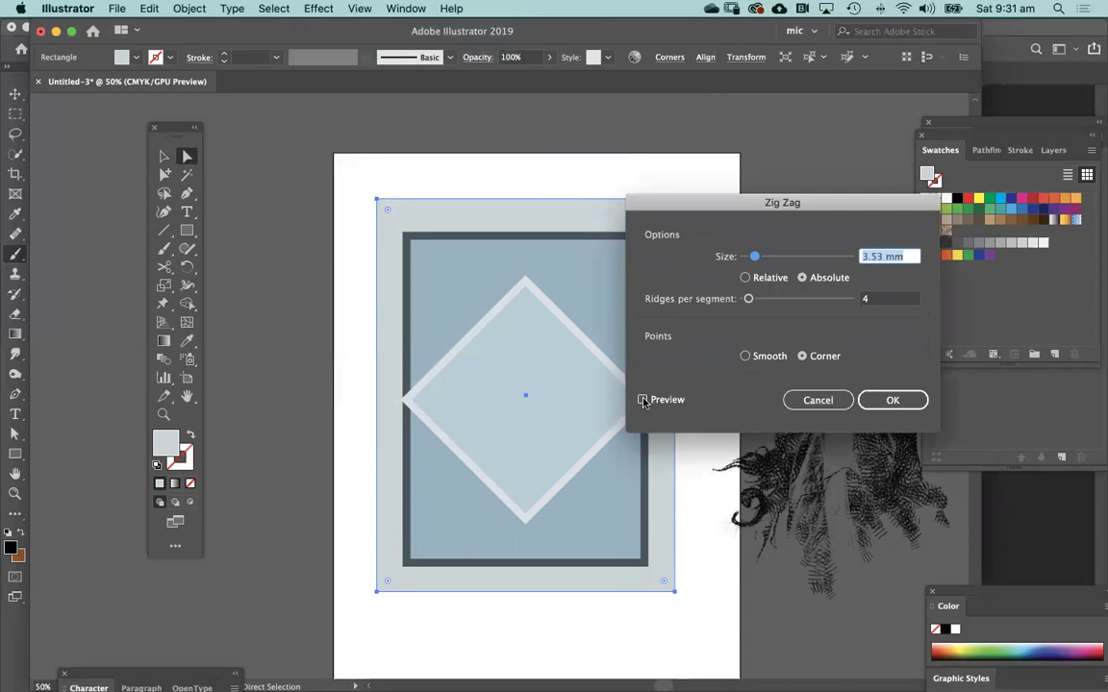
click(642, 400)
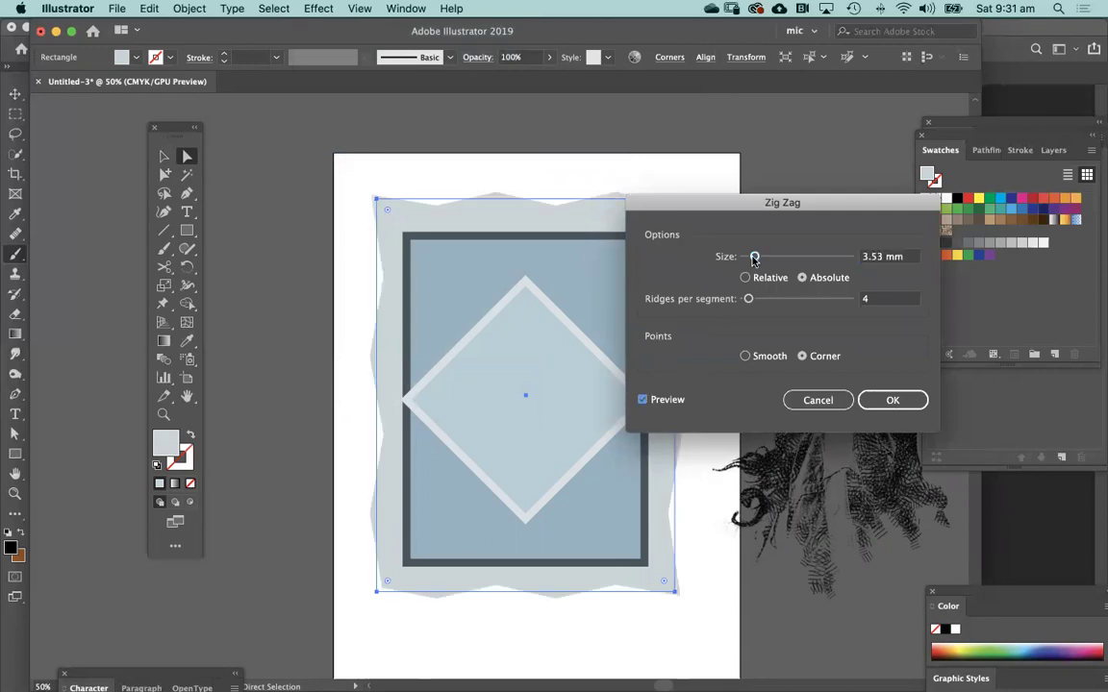
Step: Give the Zig Zag effect 22 ridges per segment, smooth points and a smaller size, apply it and deselect the rectangle
drag(748, 299, 764, 309)
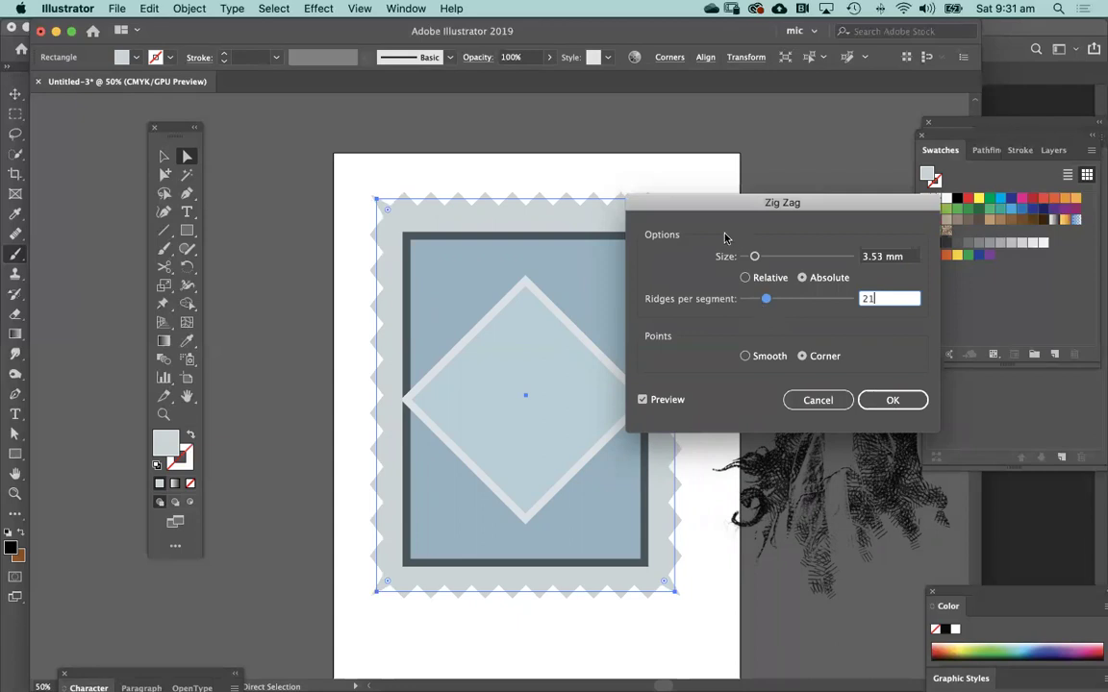
click(747, 357)
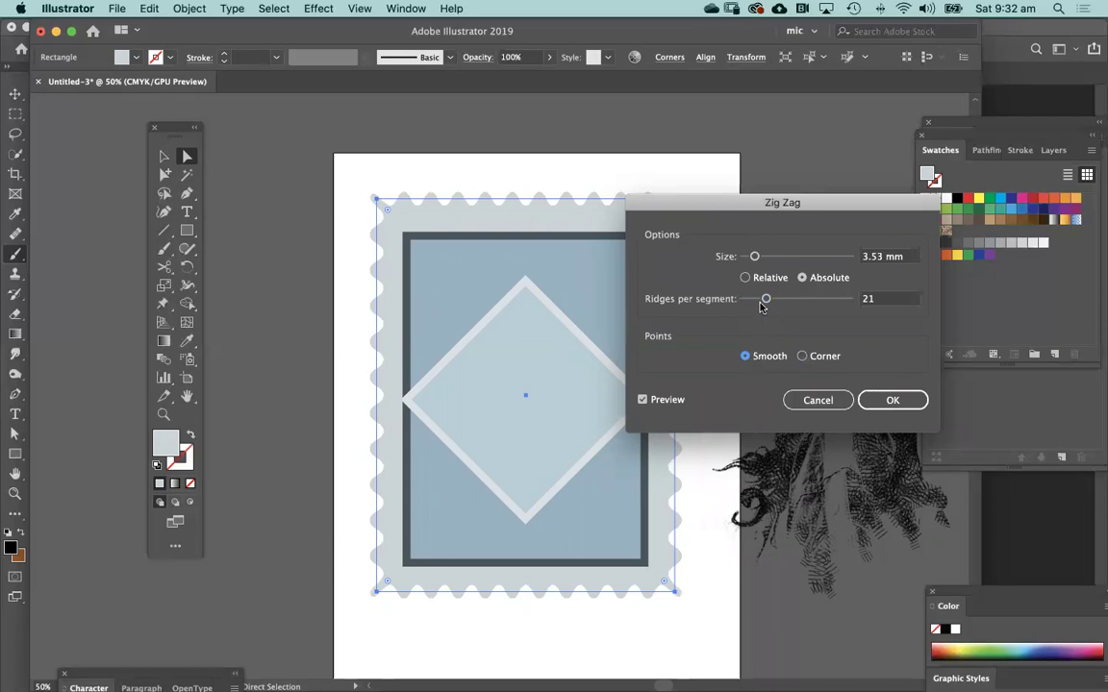
mouse_move(766, 301)
mouse_down()
mouse_move(781, 297)
mouse_move(767, 299)
mouse_up()
drag(754, 255, 753, 260)
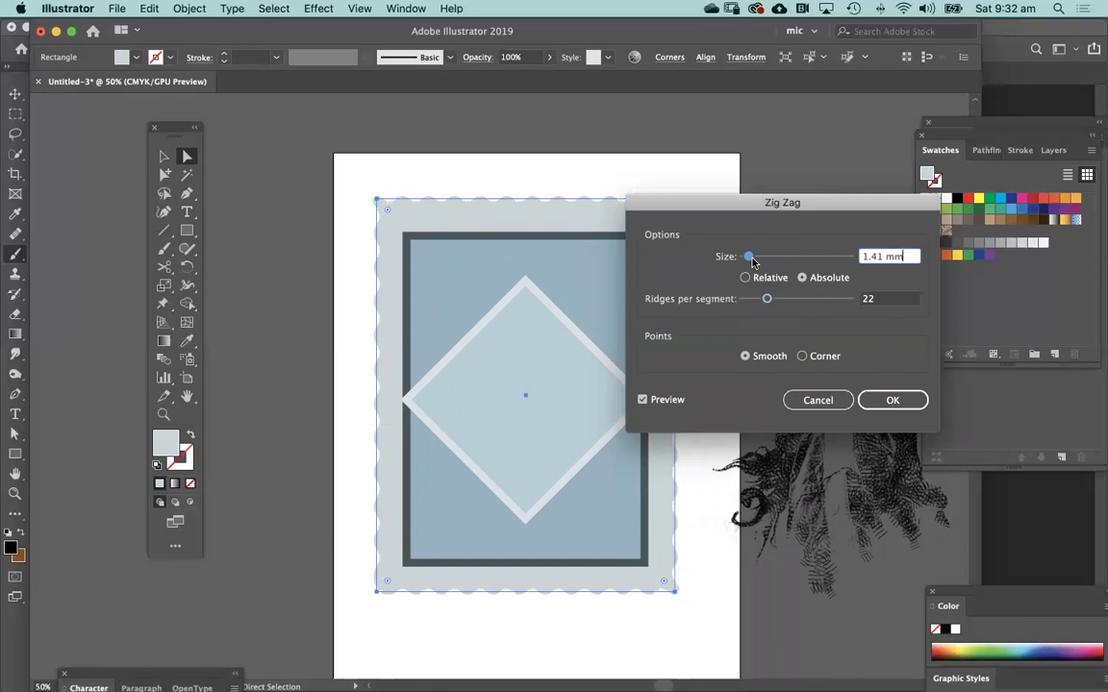
click(891, 401)
click(256, 156)
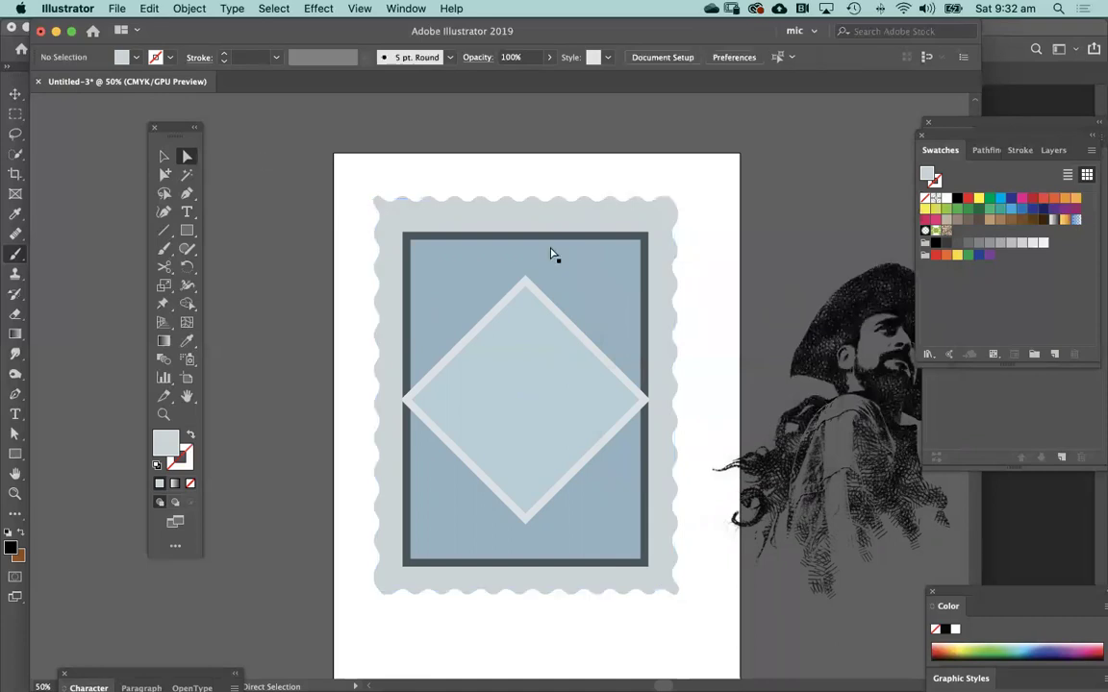
Step: Add a placeholder text object beside the stamp shape and enlarge it to several times its original size
drag(696, 307, 775, 272)
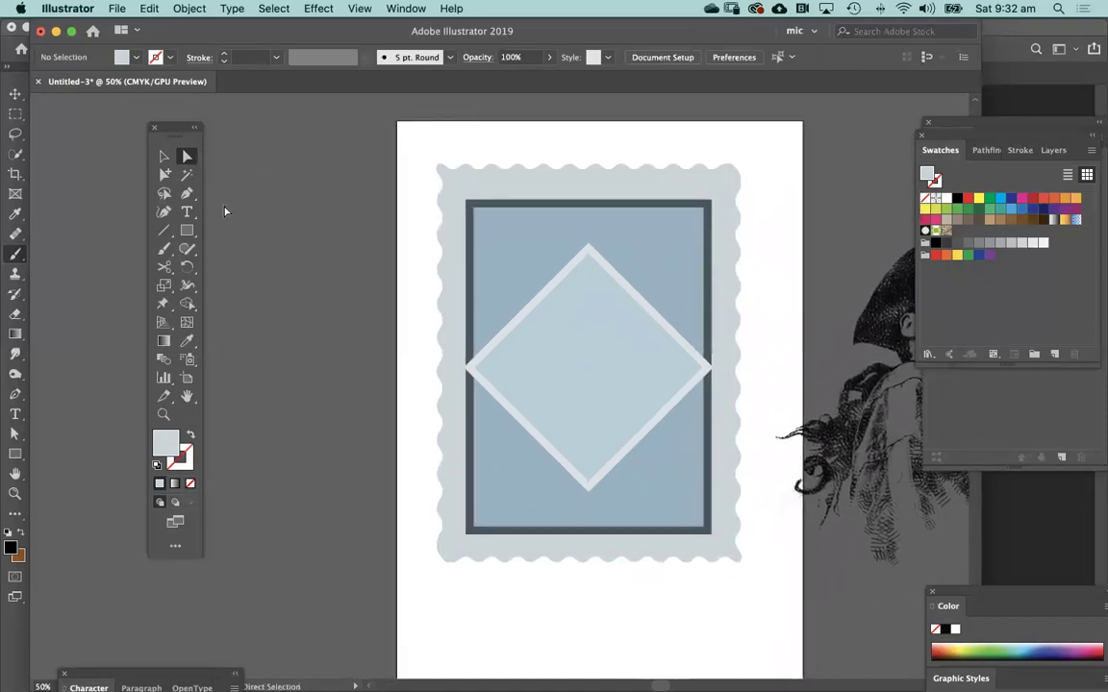
click(186, 212)
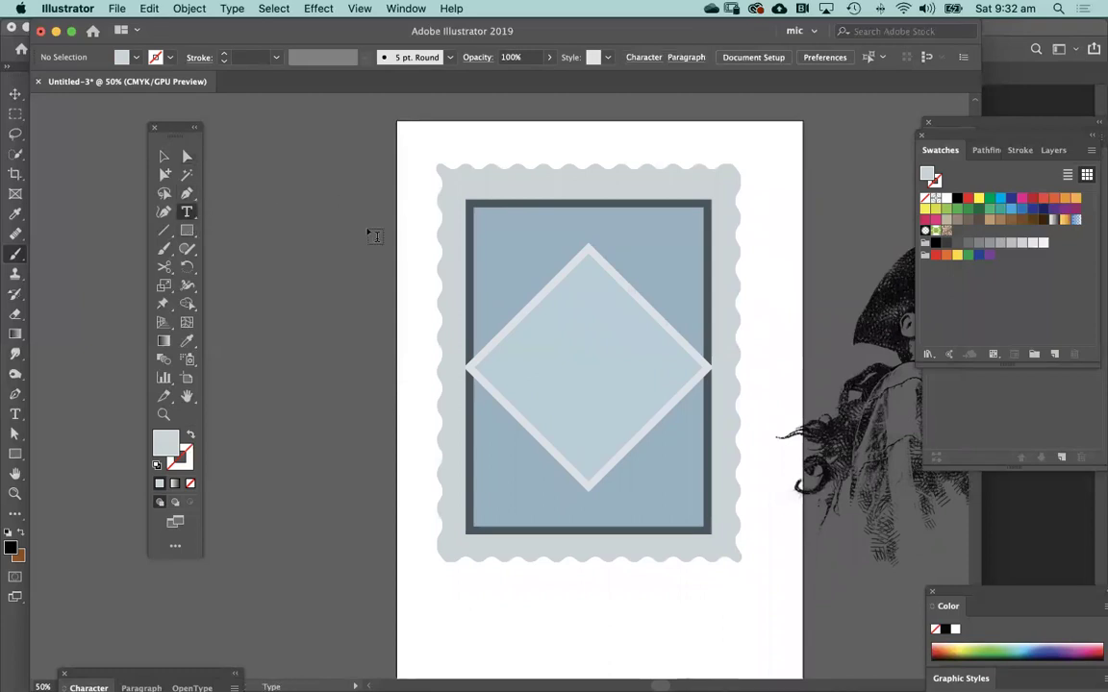
click(290, 261)
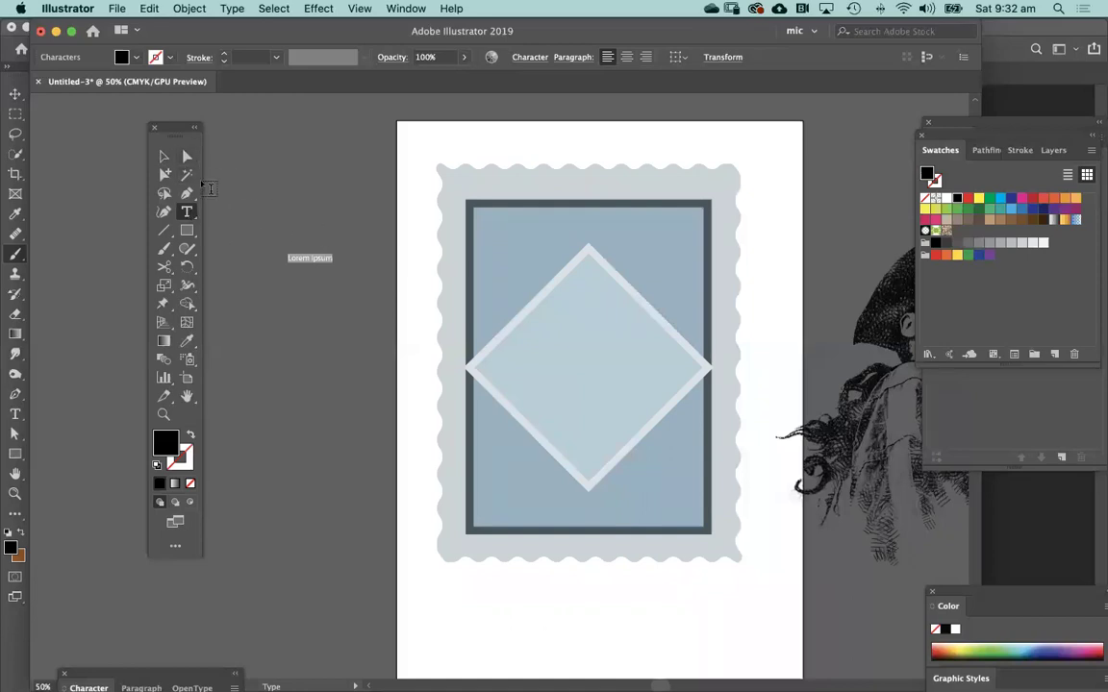
click(164, 156)
drag(332, 252, 505, 209)
drag(424, 254, 383, 277)
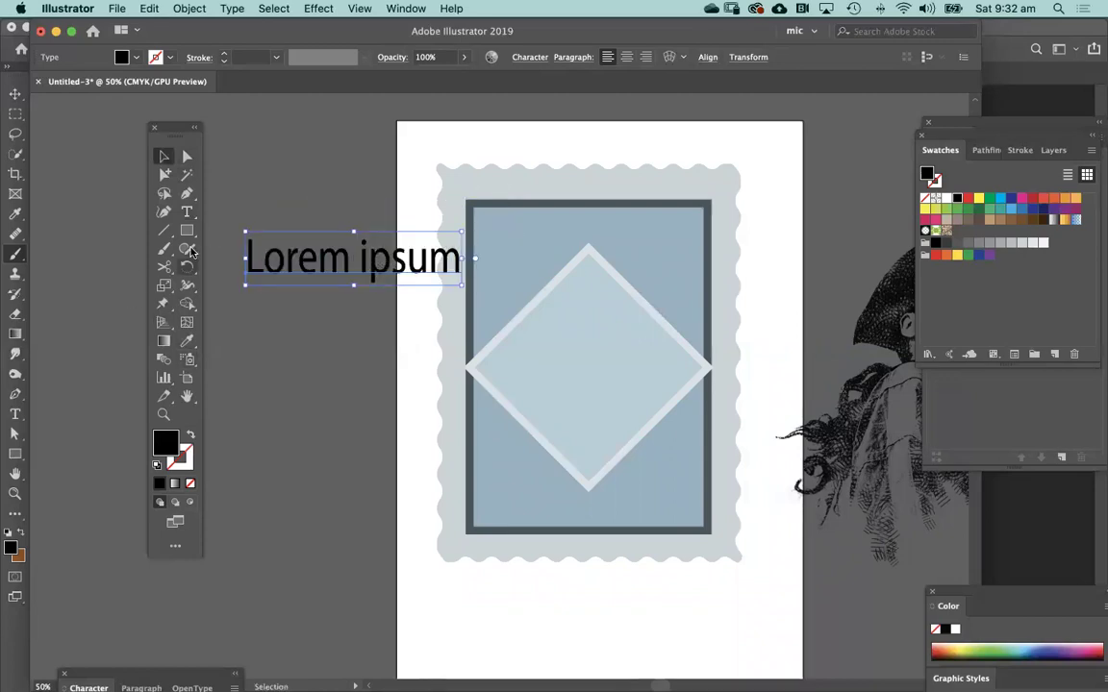
Step: Replace the placeholder text with "RED SAILS"
click(187, 212)
click(289, 252)
key(super+a)
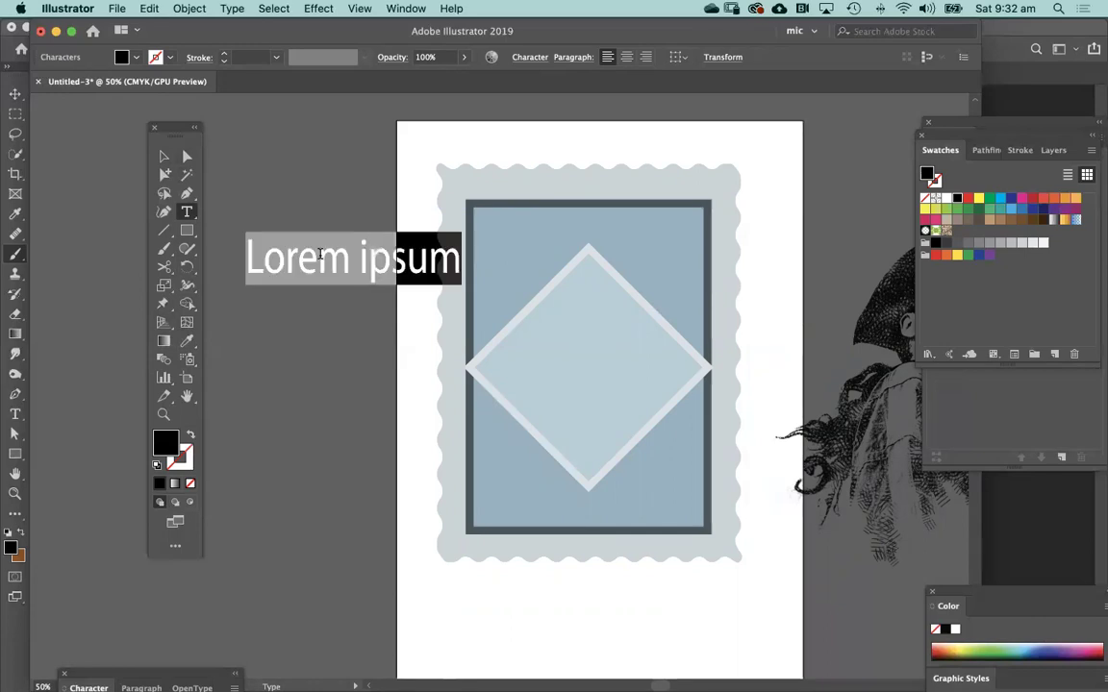
text(RED)
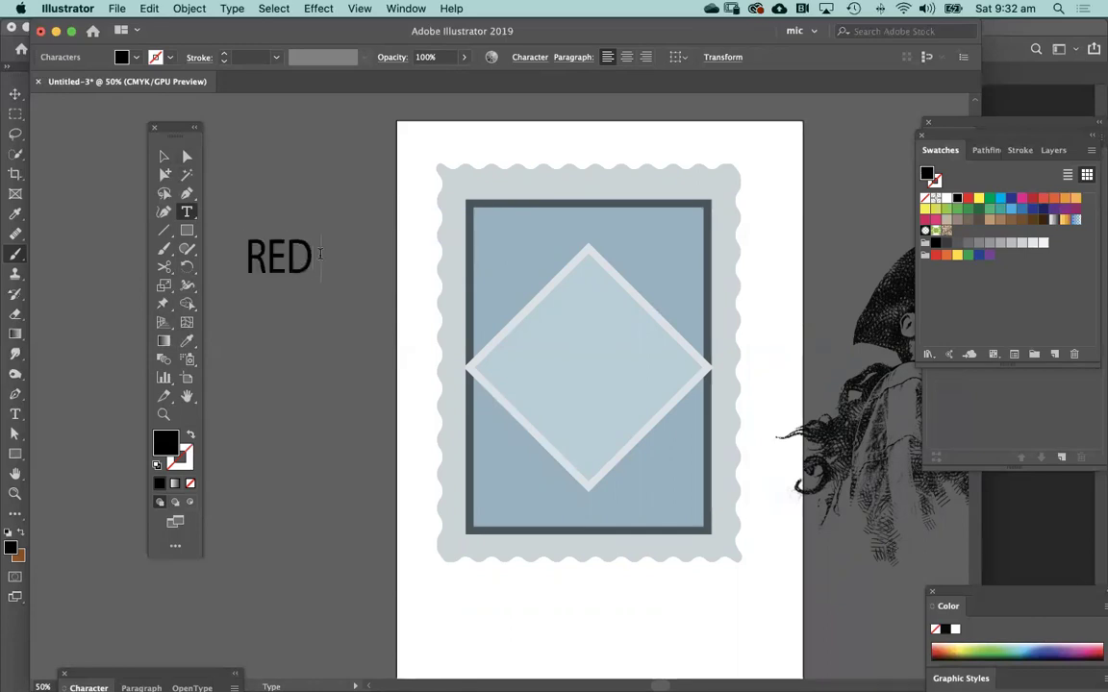
text( SAILS)
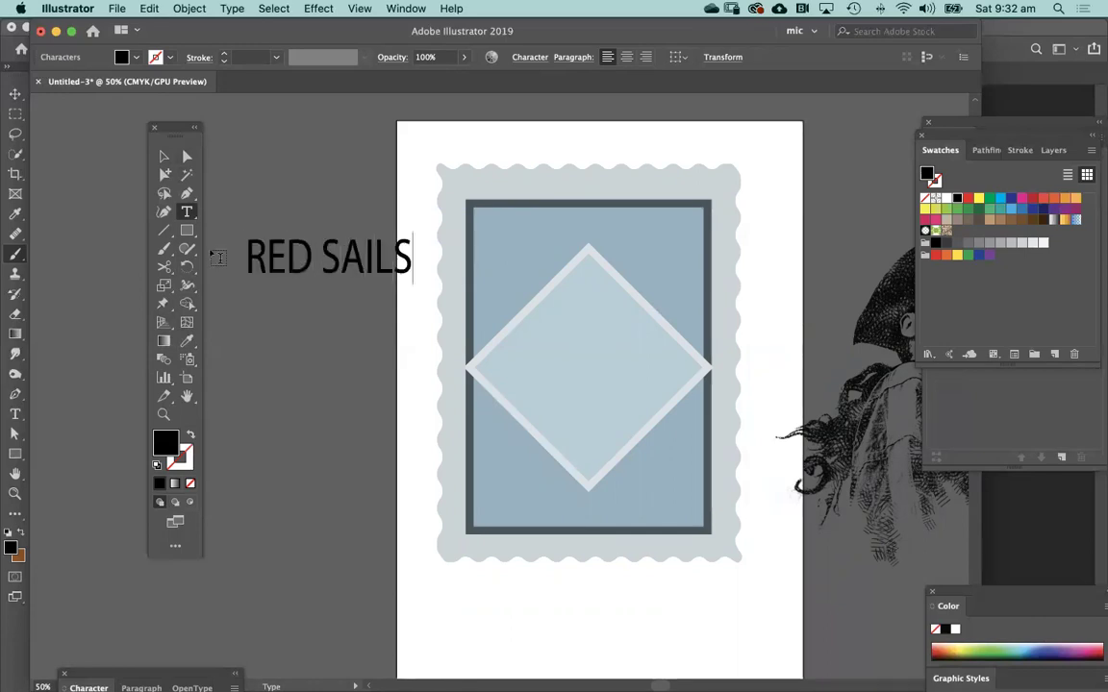
Step: Slightly reduce the height of the RED SAILS text, to a font size of about 62.85 pt
click(163, 156)
drag(329, 232, 329, 235)
click(390, 313)
drag(390, 314, 351, 282)
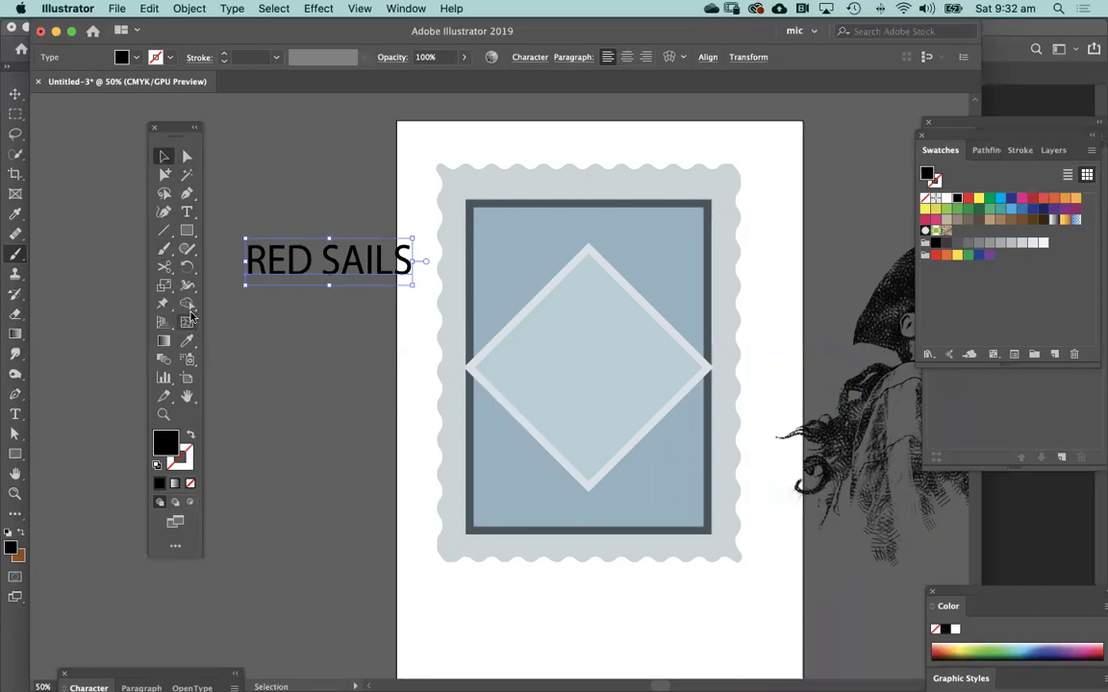
Step: Set the font of the RED SAILS text to Carnivalee Freakshow
click(187, 211)
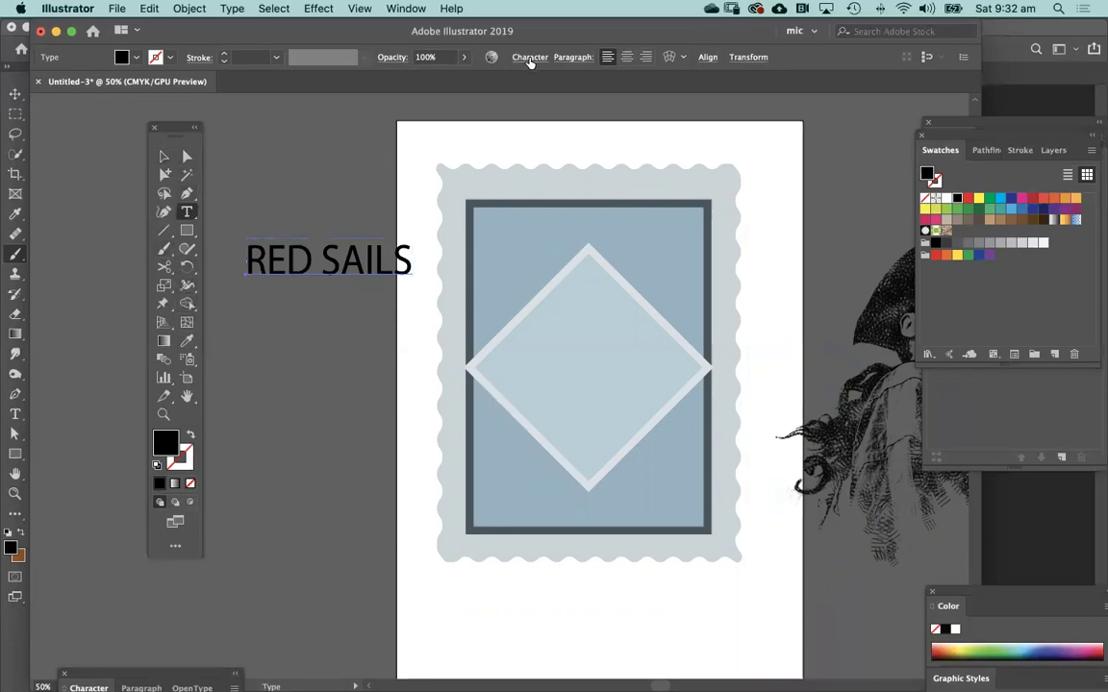
click(528, 58)
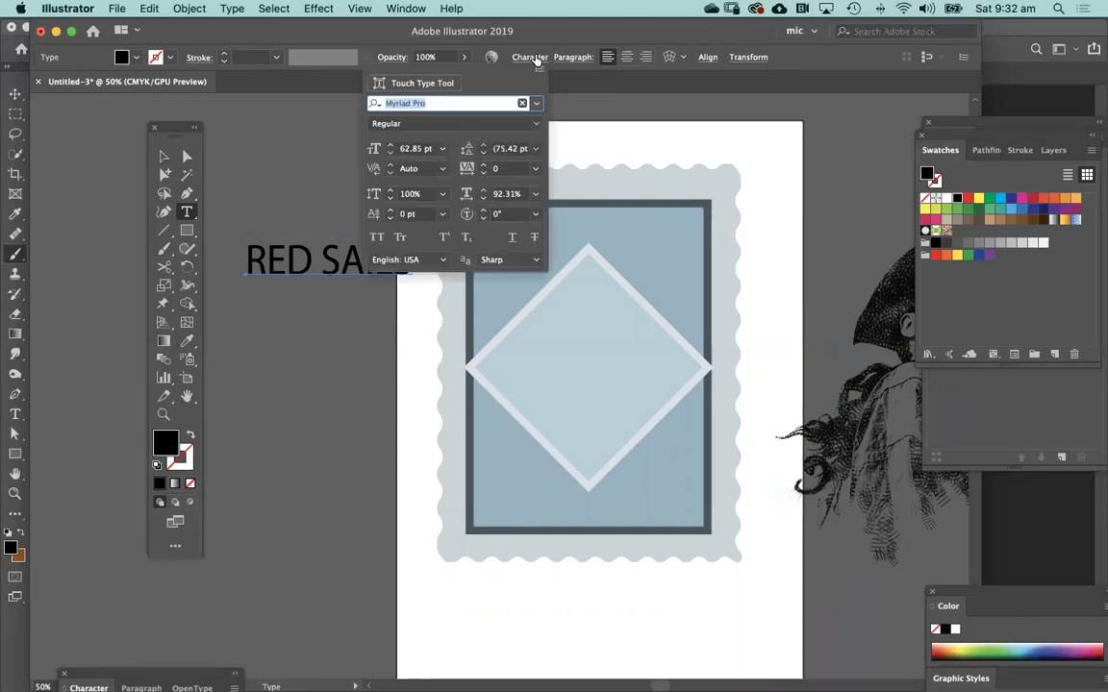
click(537, 104)
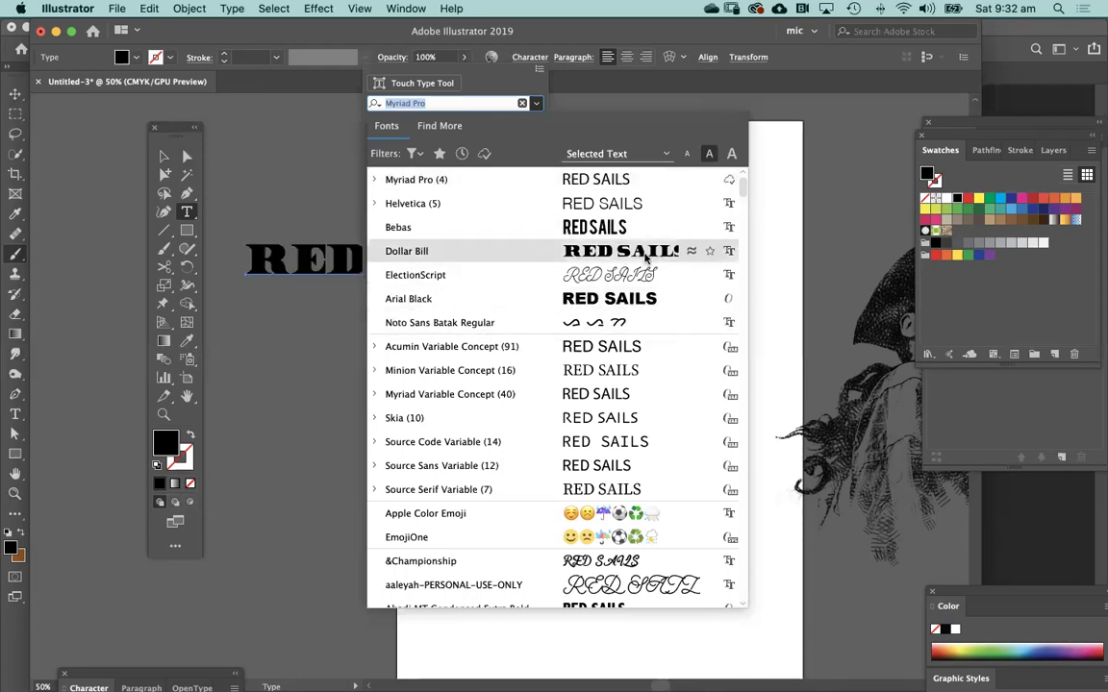
scroll(646, 254, down, 15)
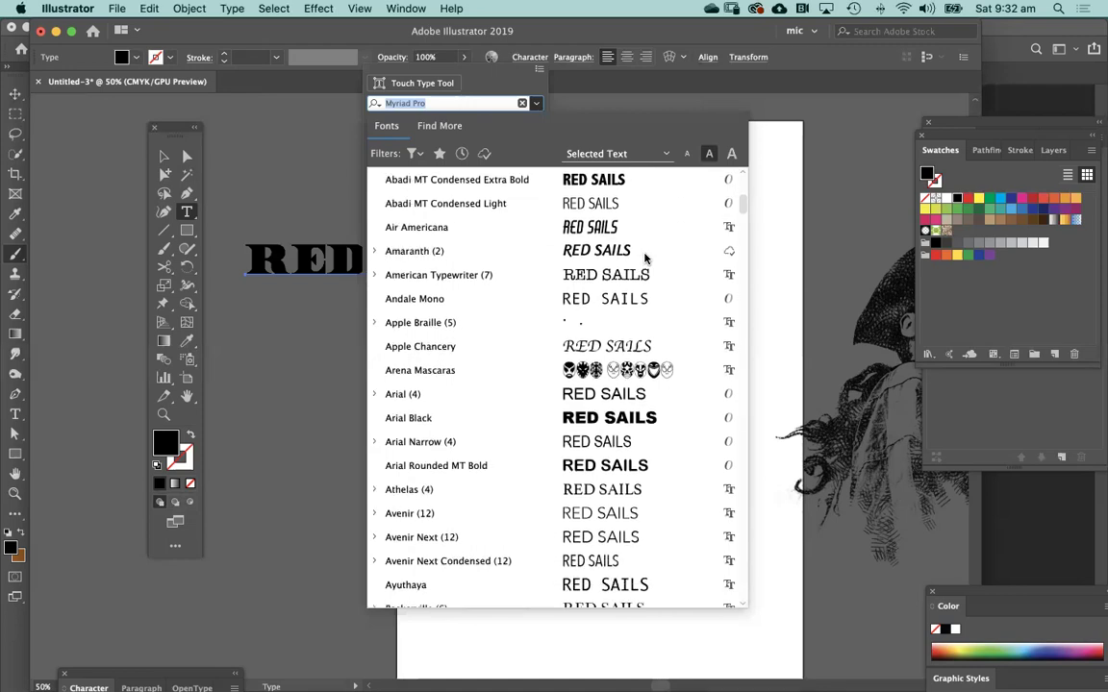
scroll(646, 255, down, 1)
scroll(646, 255, down, 20)
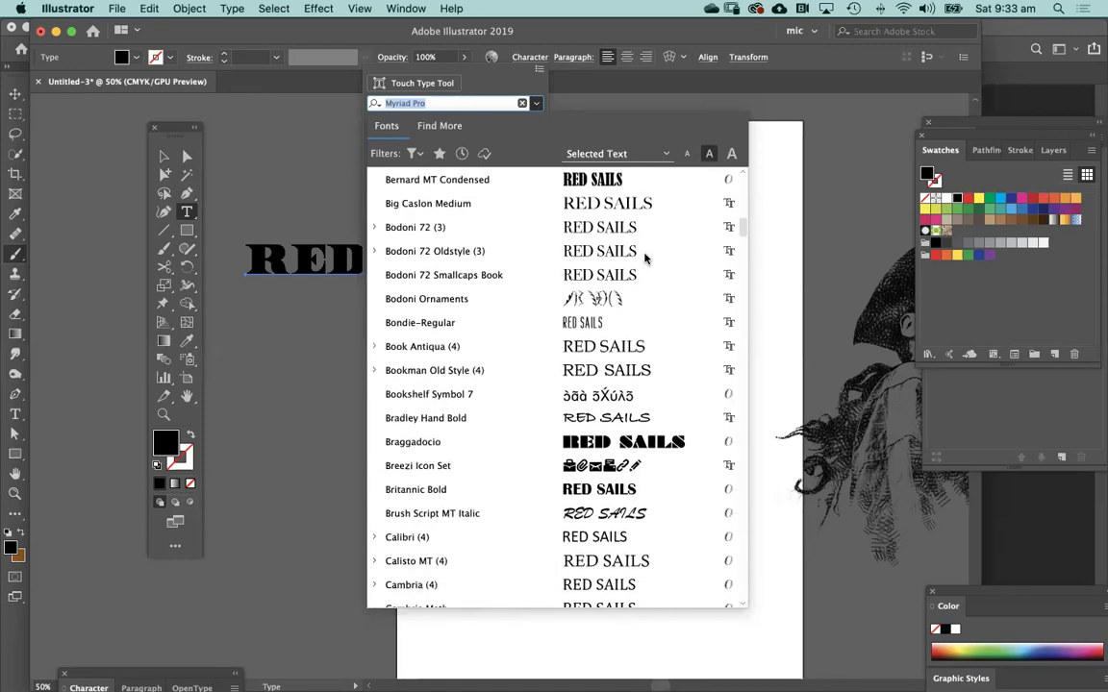
scroll(646, 255, down, 2)
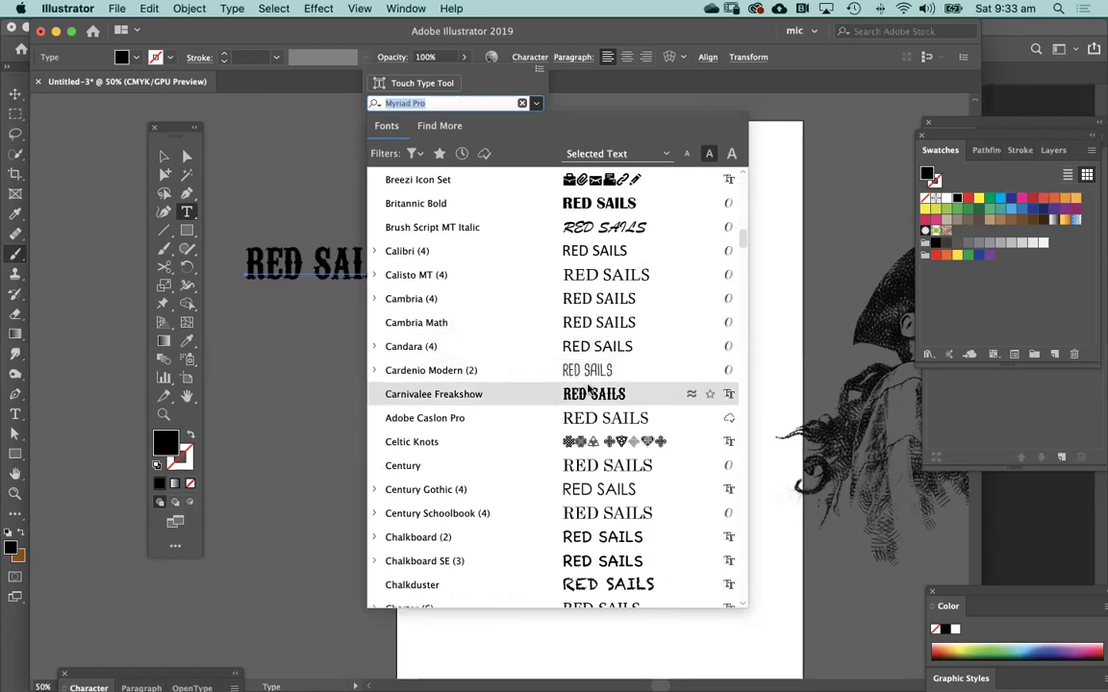
click(589, 390)
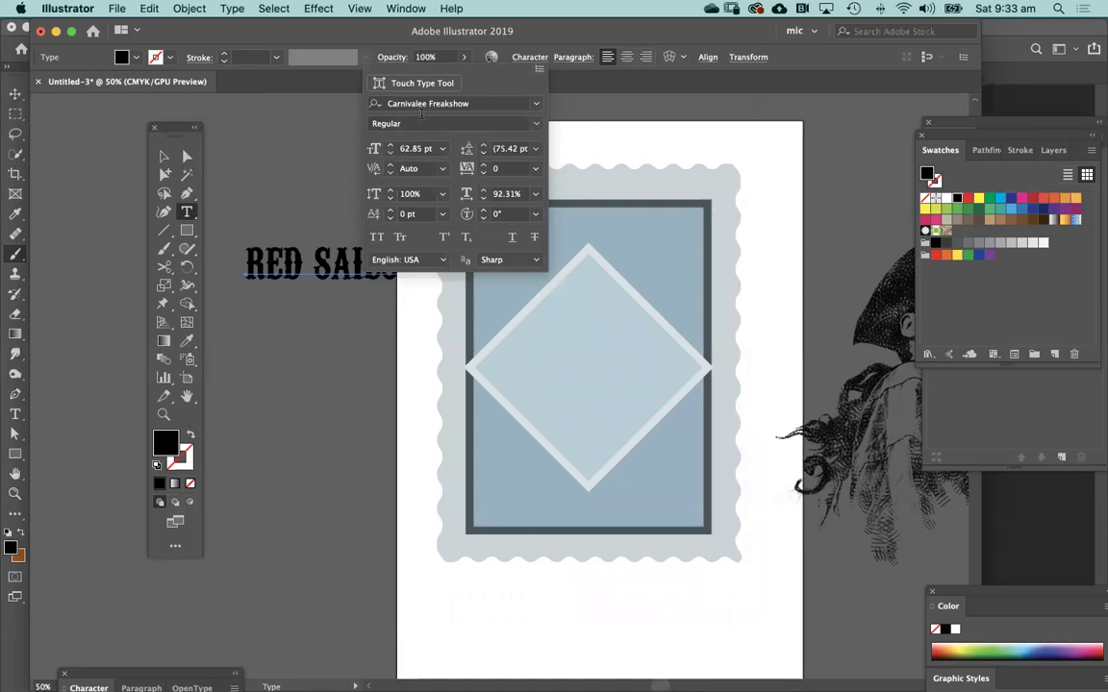
click(298, 175)
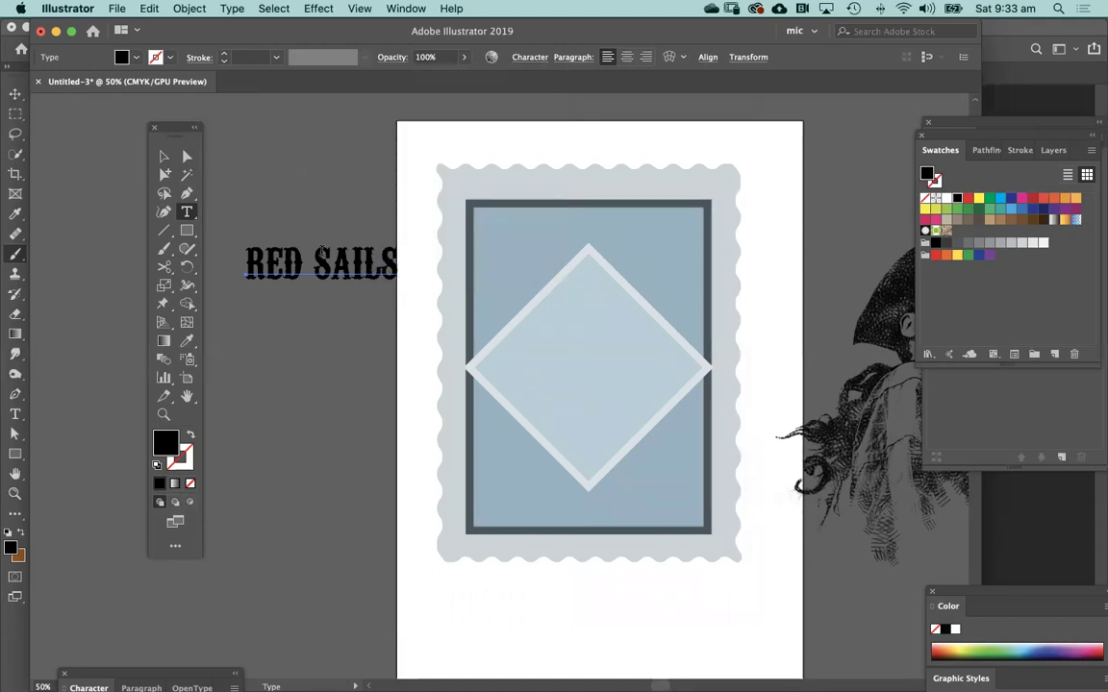
Step: Move the RED SAILS text into the top of the stamp's blue frame and enlarge it to nearly the frame's inner width
click(163, 155)
click(279, 208)
drag(392, 279, 635, 255)
drag(640, 209, 674, 234)
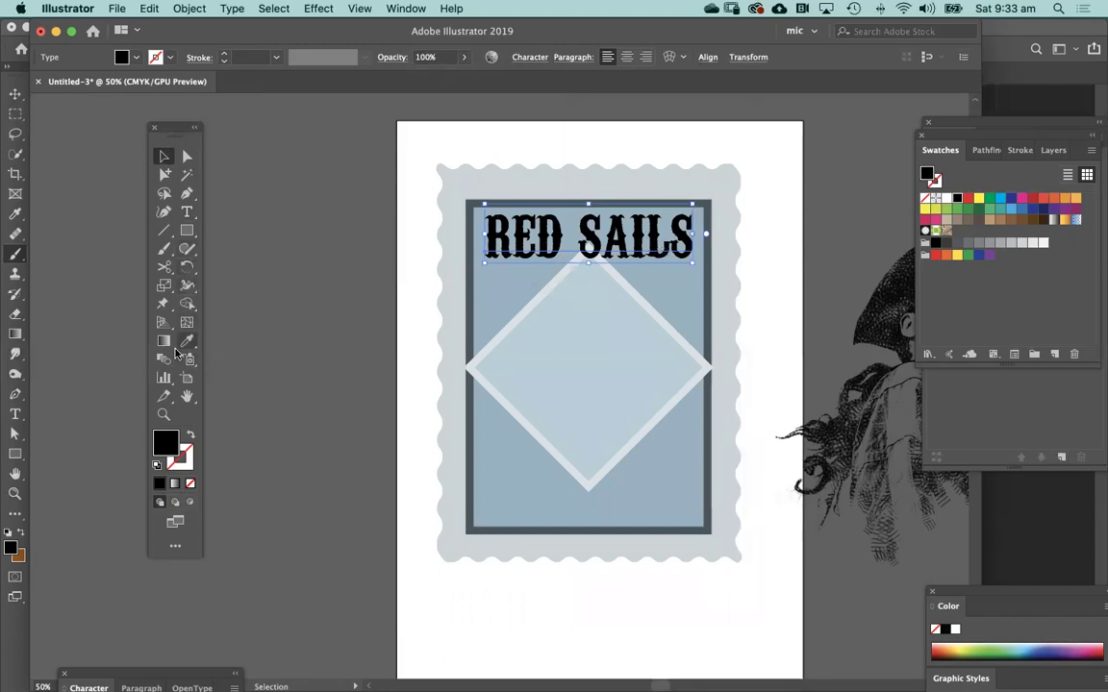
Step: Start an envelope warp on the RED SAILS text, preview the Shell Lower style and return to the Arc style
click(186, 212)
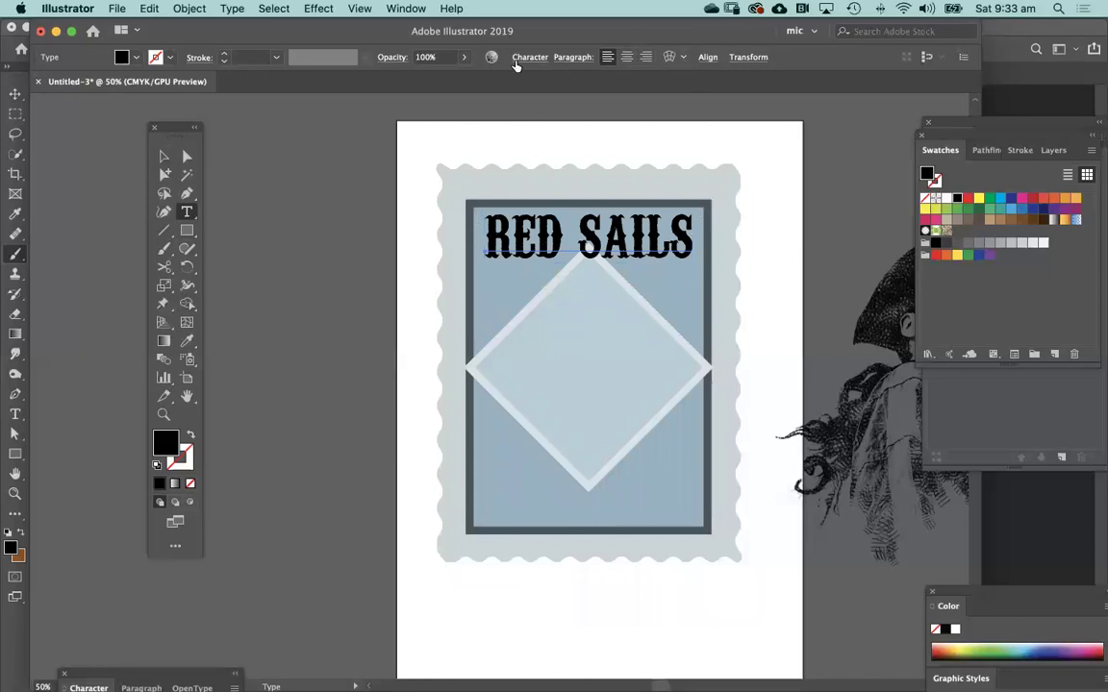
click(670, 59)
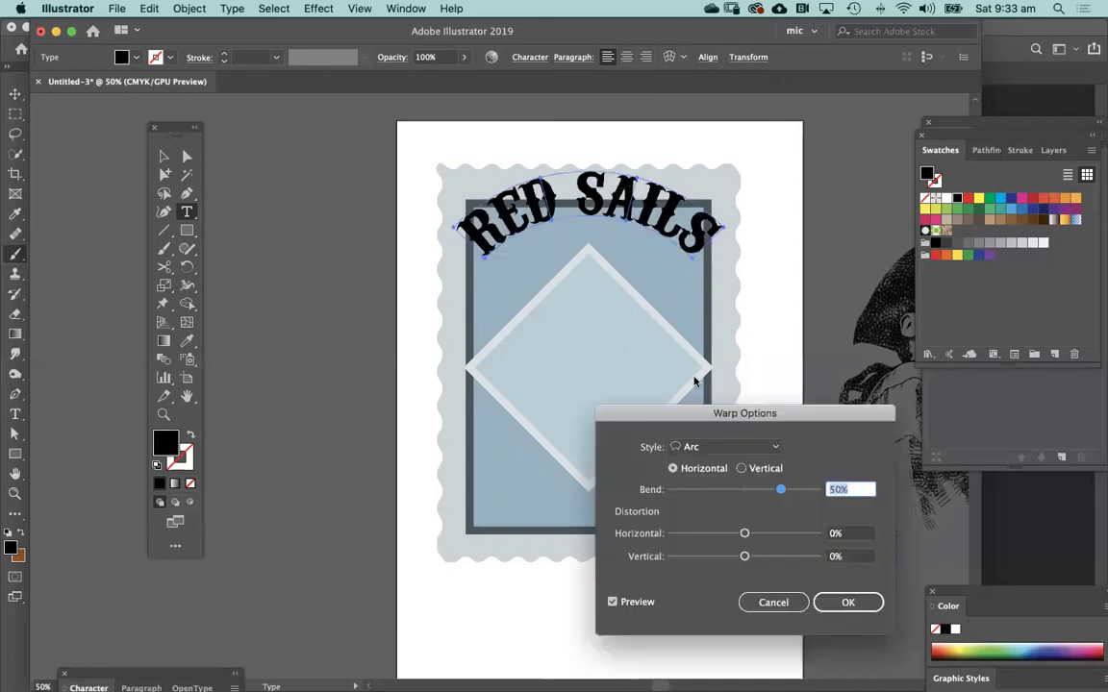
drag(701, 420, 745, 151)
click(735, 177)
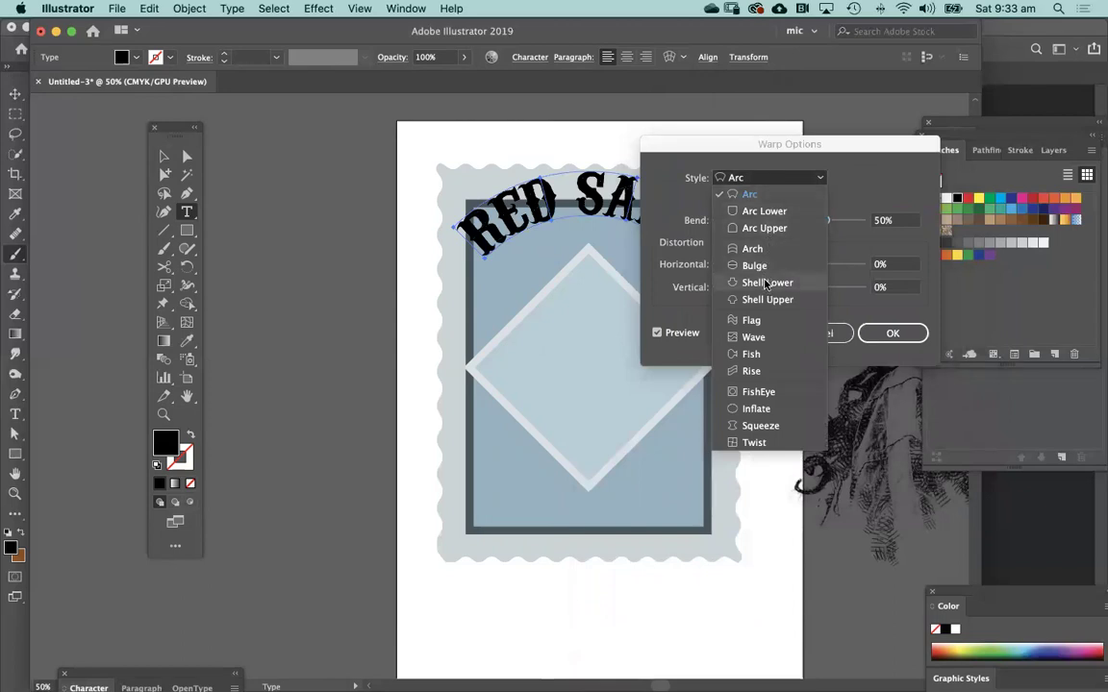
click(765, 282)
click(778, 181)
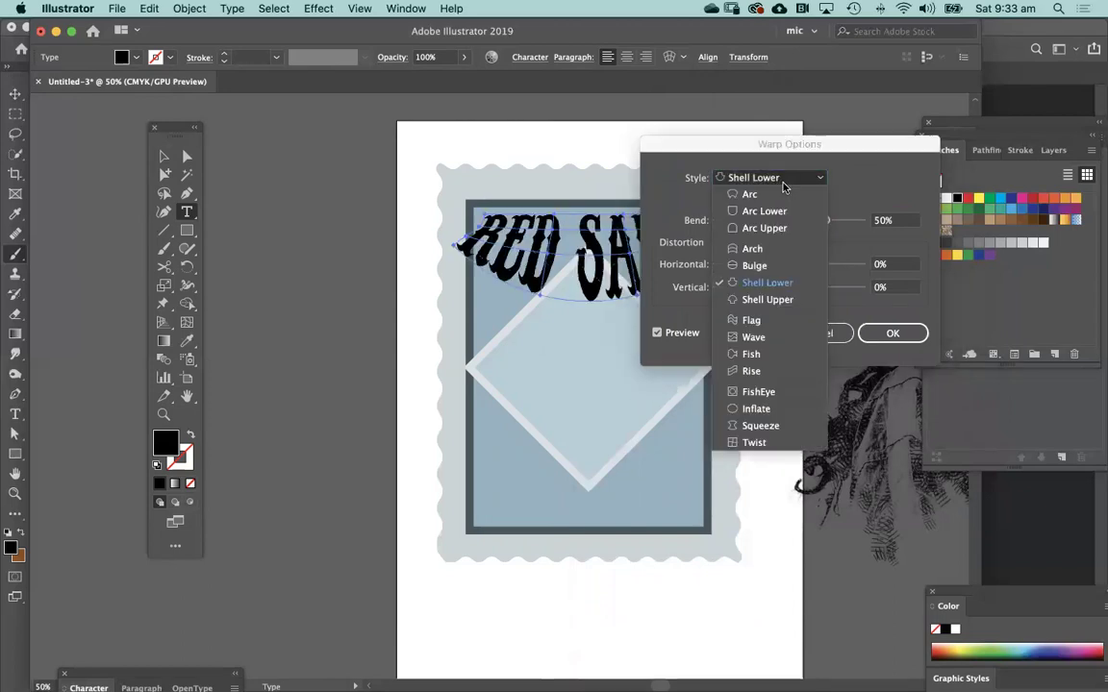
click(777, 195)
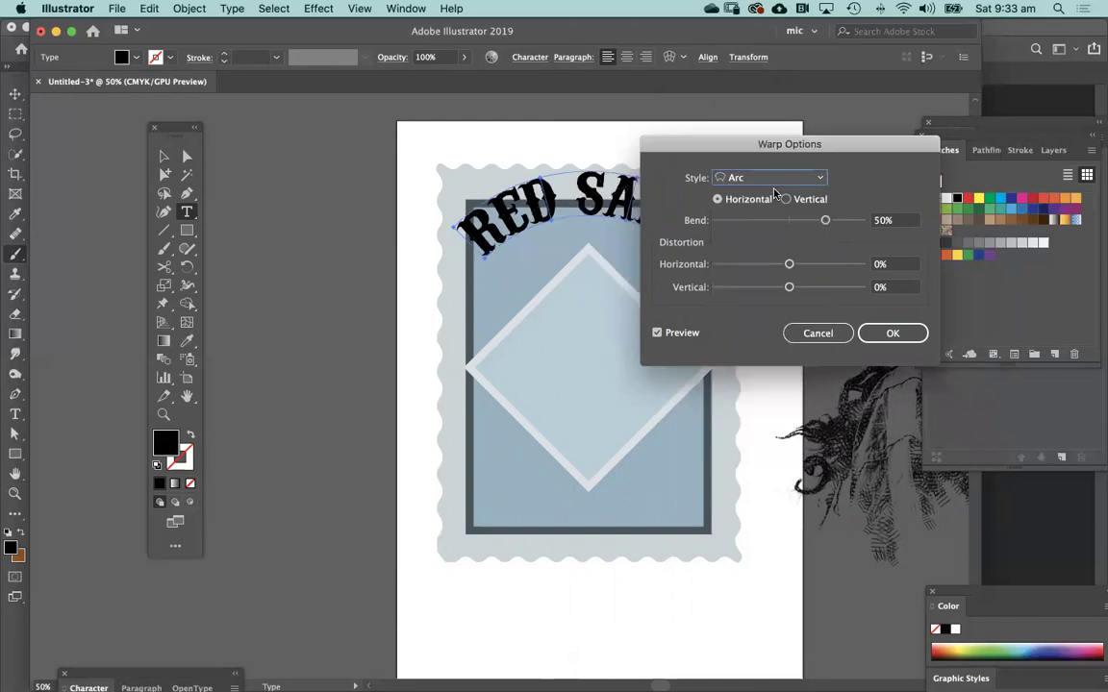
Step: Set the horizontal Arc bend of the RED SAILS text to 29% and apply the warp
drag(757, 154, 552, 358)
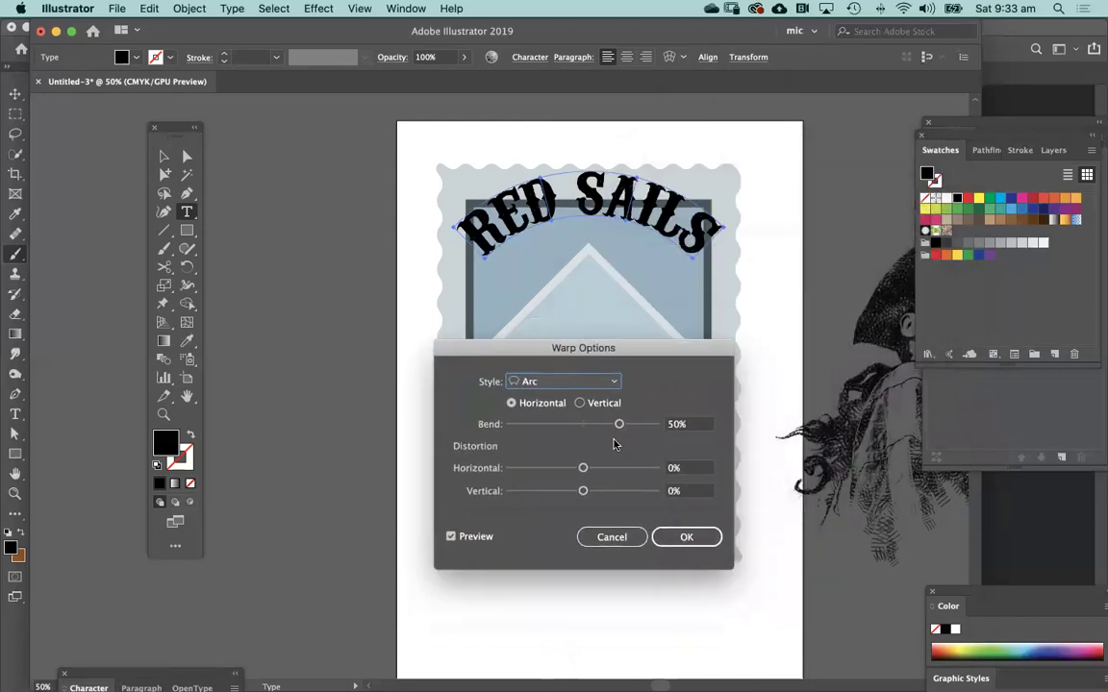
drag(617, 425, 607, 429)
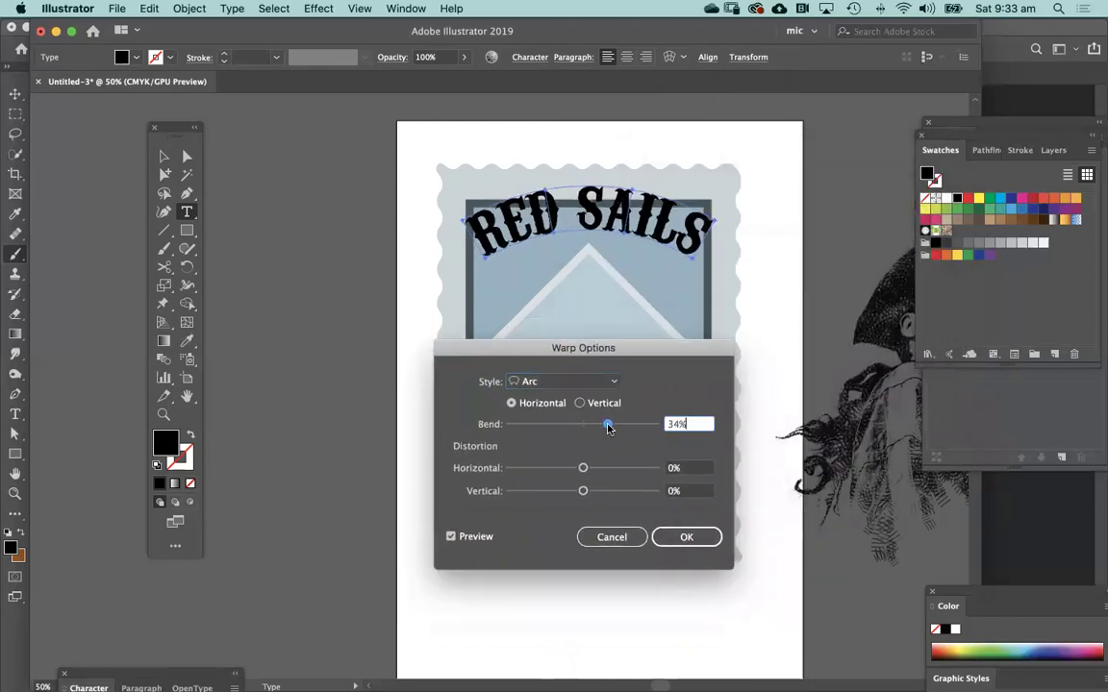
drag(608, 427, 606, 428)
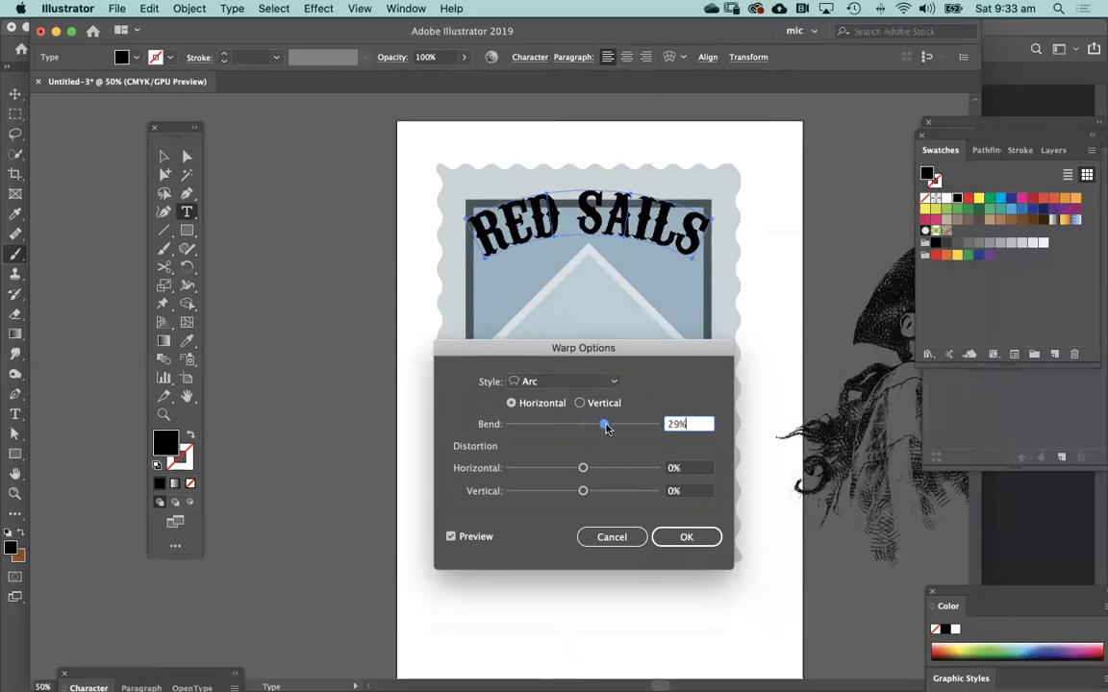
click(663, 536)
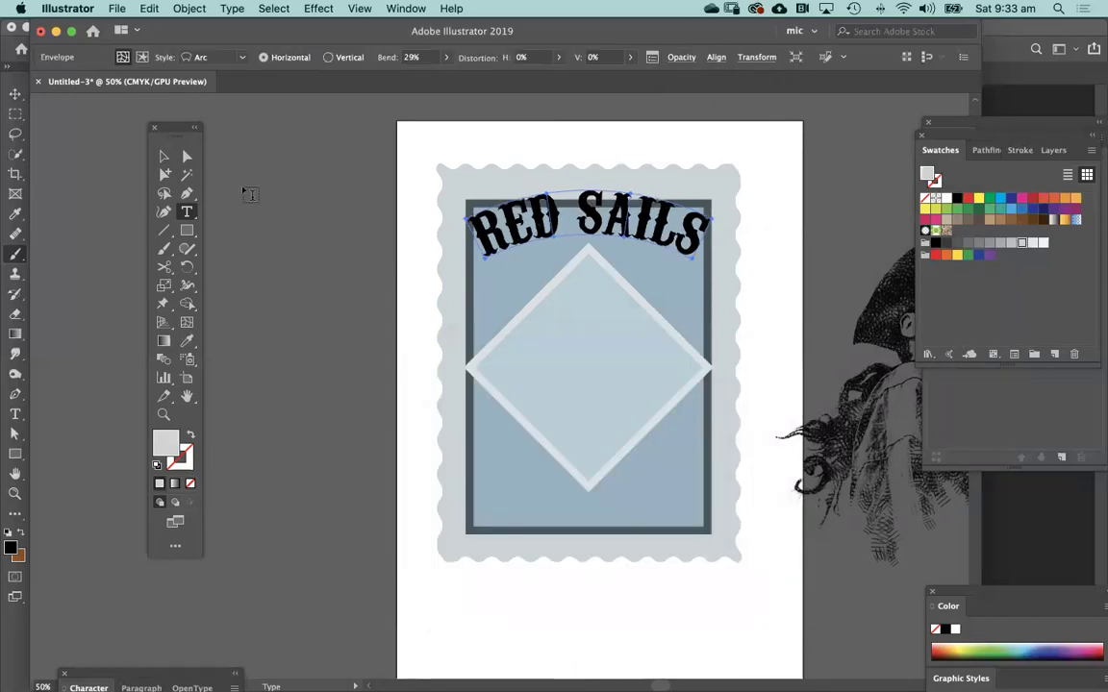
Step: Scale the arched RED SAILS text down slightly, centre it inside the frame above the diamond and deselect it
click(167, 156)
click(316, 153)
mouse_move(695, 224)
mouse_down()
mouse_move(700, 242)
mouse_move(715, 212)
mouse_move(680, 217)
mouse_up()
drag(575, 207, 590, 210)
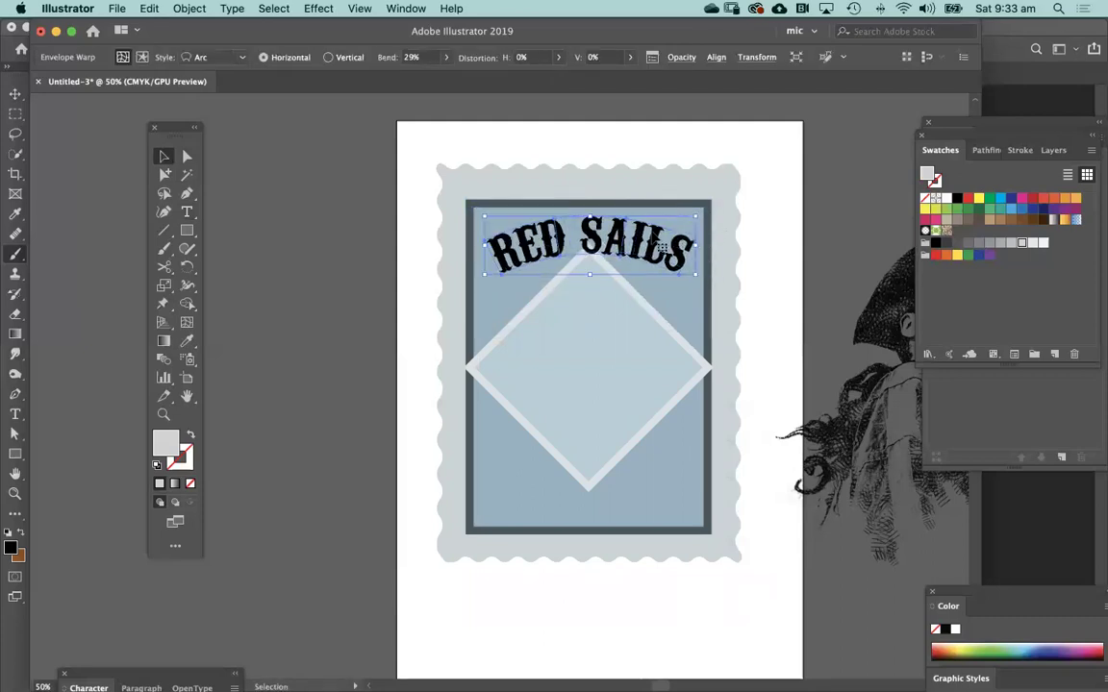
click(673, 139)
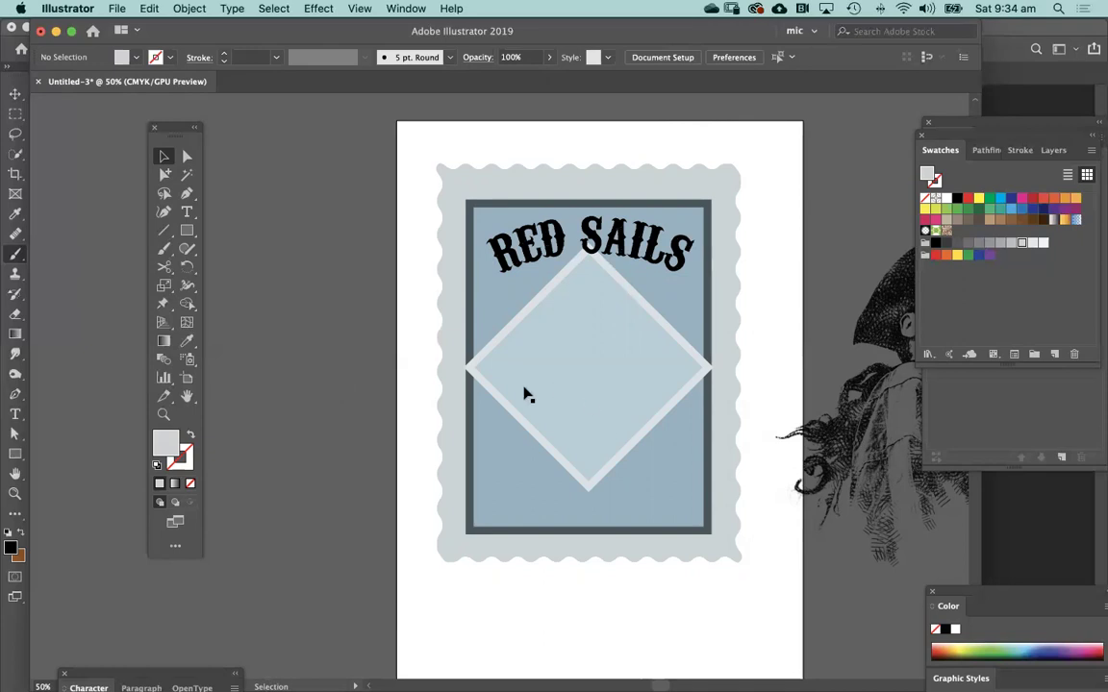
Step: Draw a wide, short rectangle beside the artboard and fill it with a very dark grey
click(189, 232)
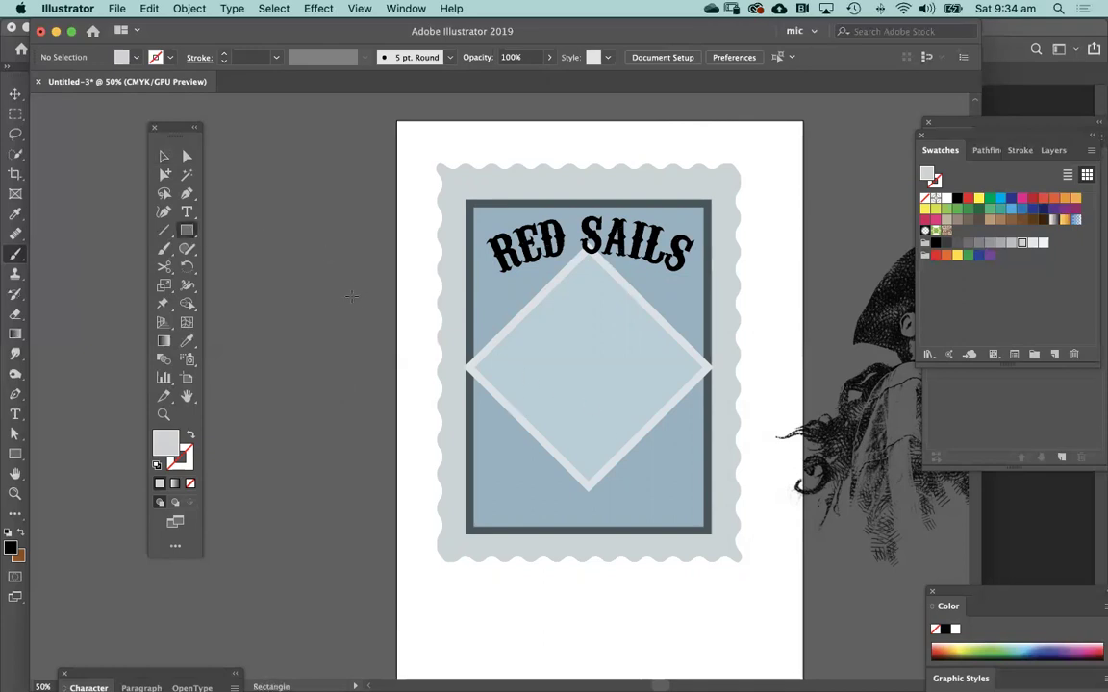
drag(426, 275, 565, 227)
drag(253, 399, 509, 448)
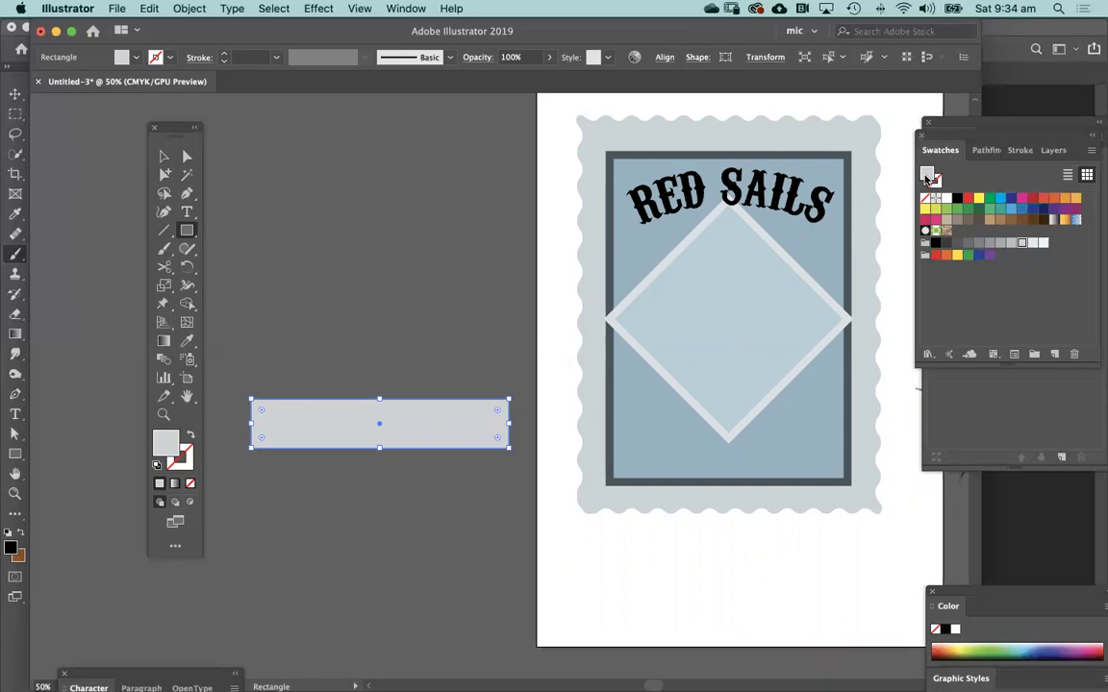
click(961, 244)
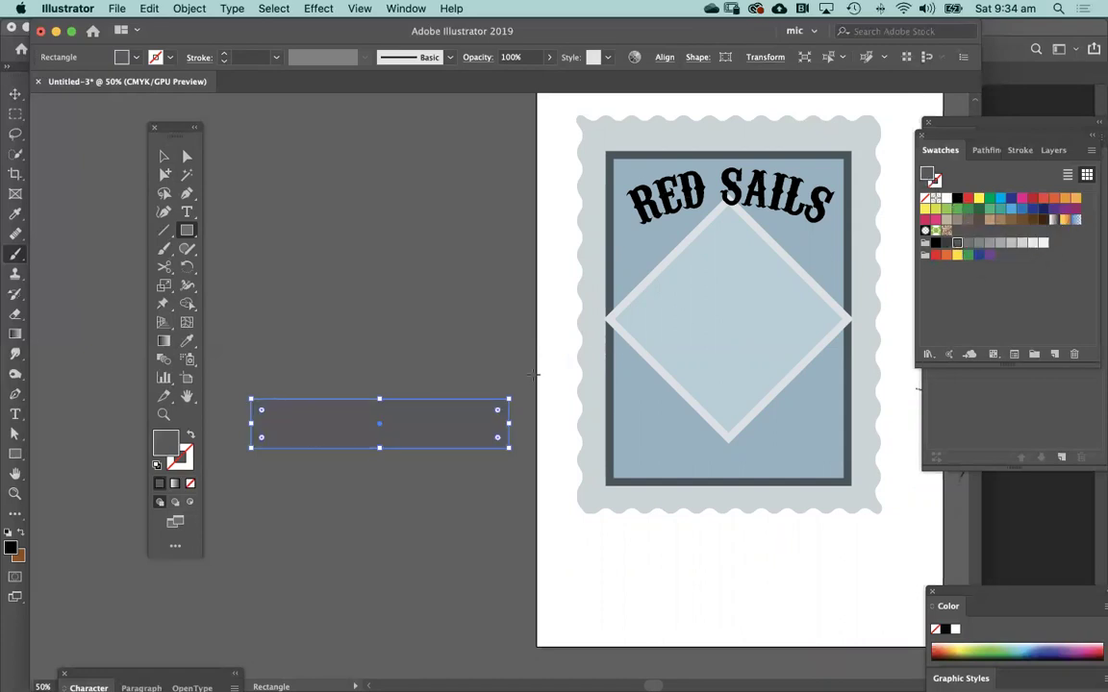
click(945, 244)
Step: Move the rectangle onto the artboard below the stamp and change its fill to the next lighter dark grey swatch
key(v)
drag(438, 425, 750, 576)
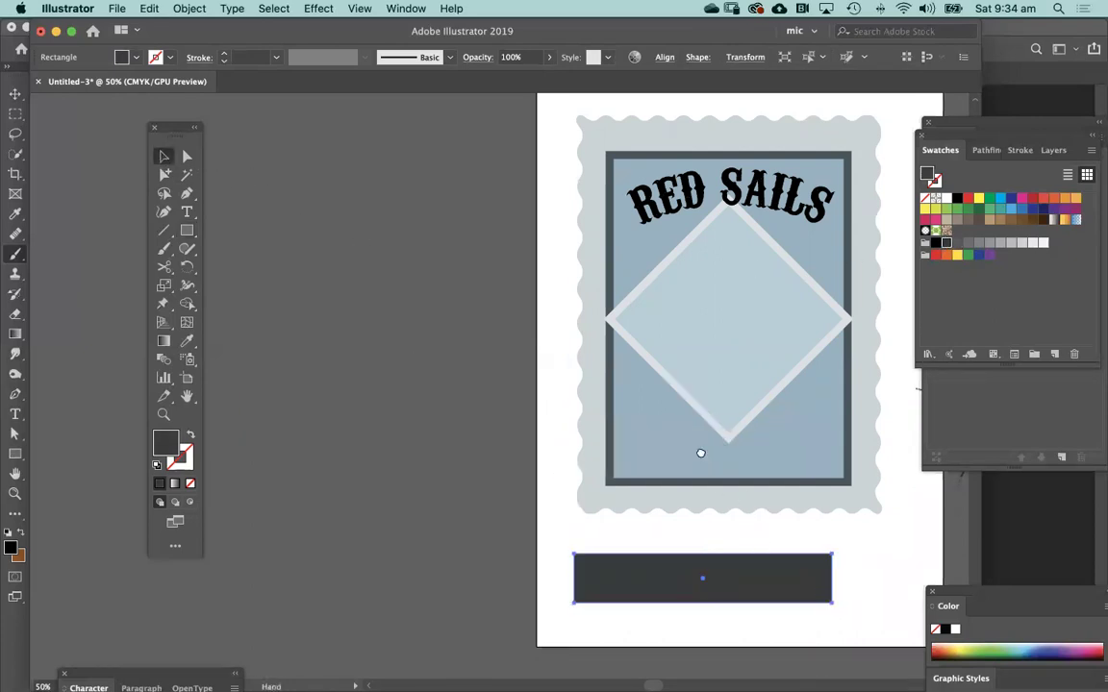
scroll(817, 337, down, 3)
click(957, 242)
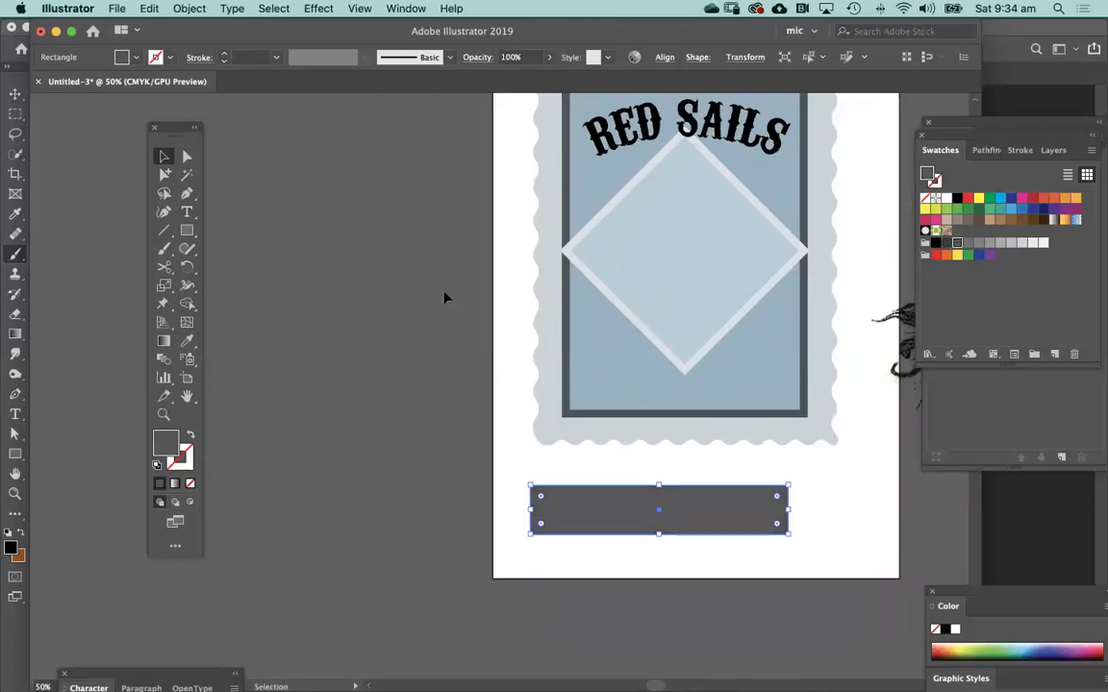
Step: Add the text "PREMIUM BLEND" below the grey rectangle, enlarge it to most of the rectangle's width and deselect it
key(t)
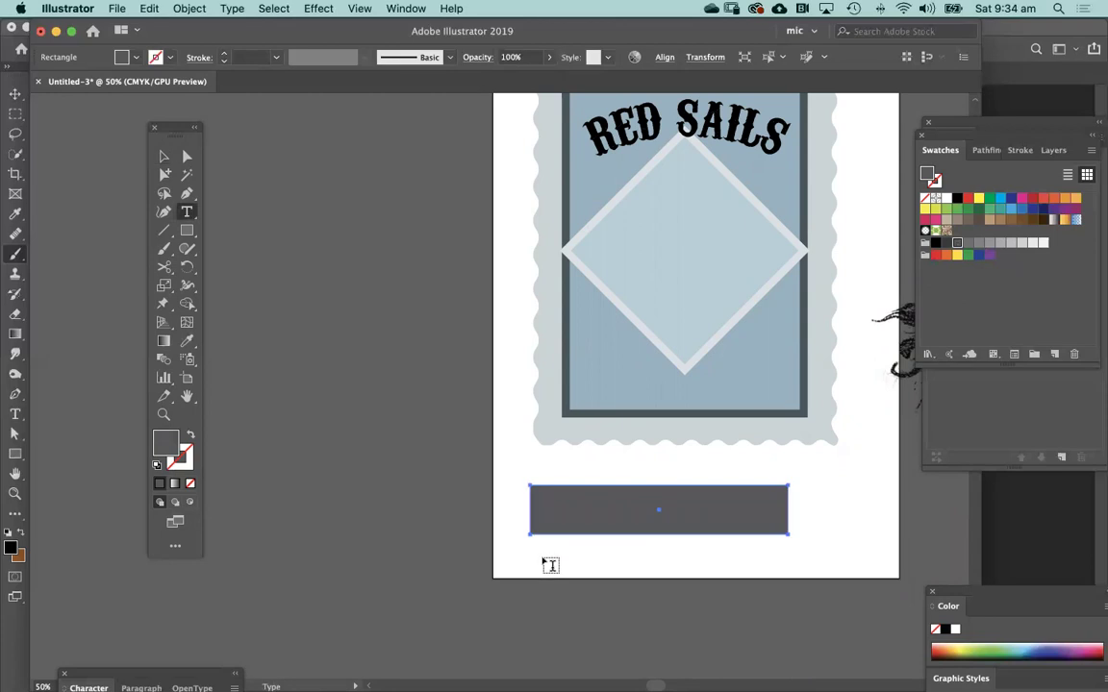
click(543, 551)
text(Pa)
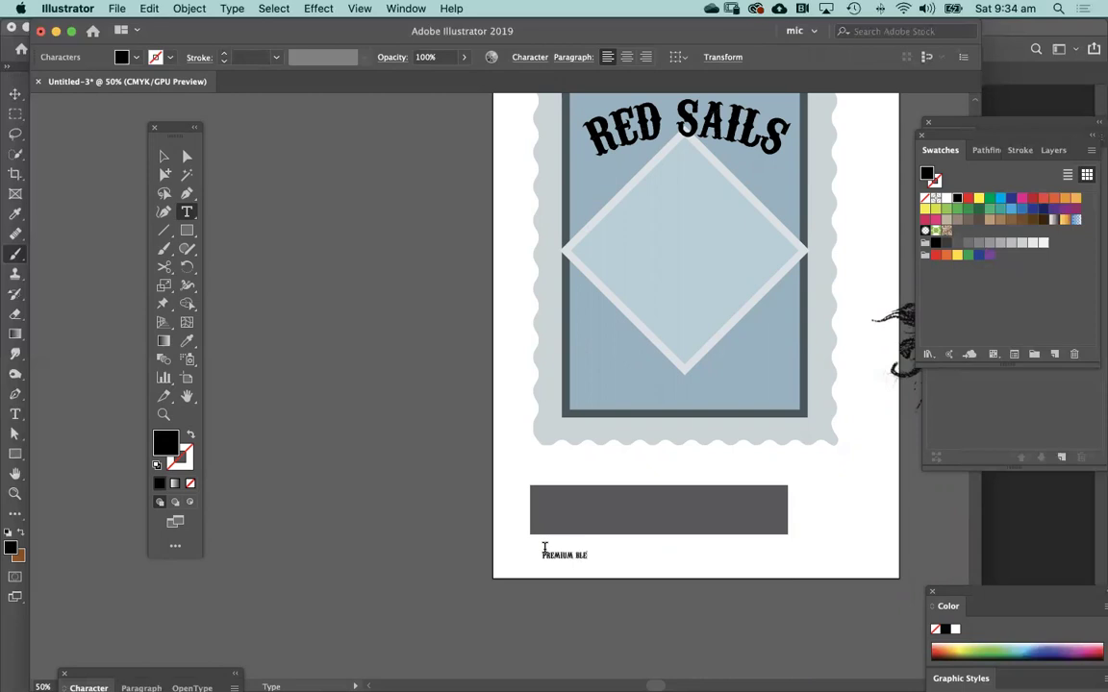
key(Escape)
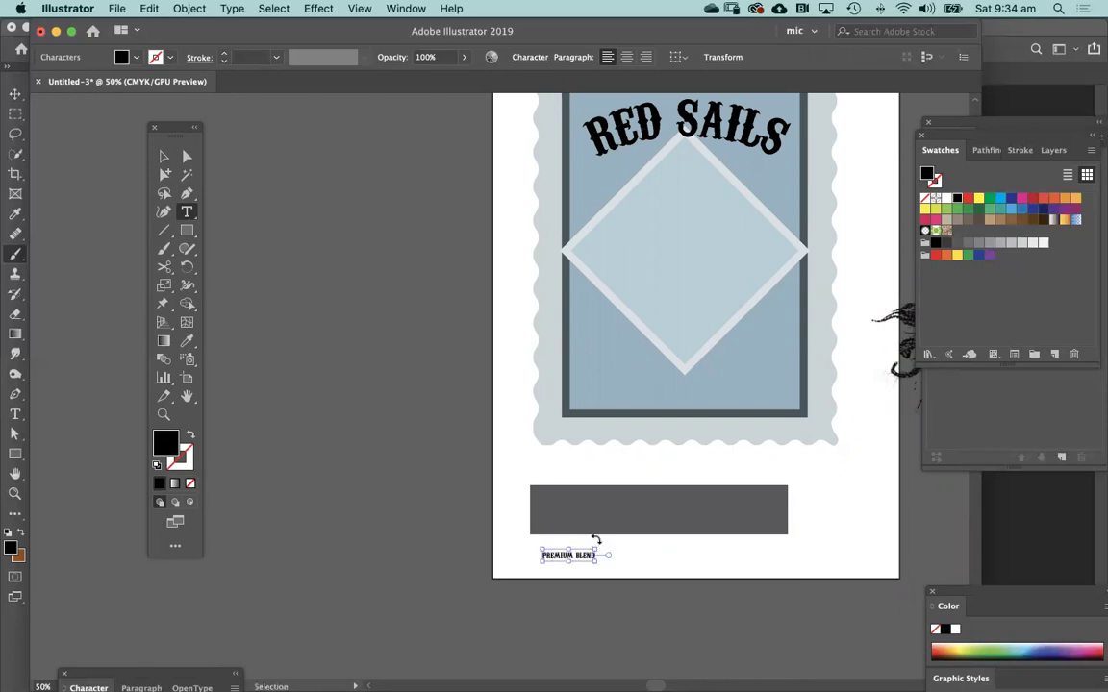
drag(597, 547, 752, 484)
super+click(789, 453)
click(164, 156)
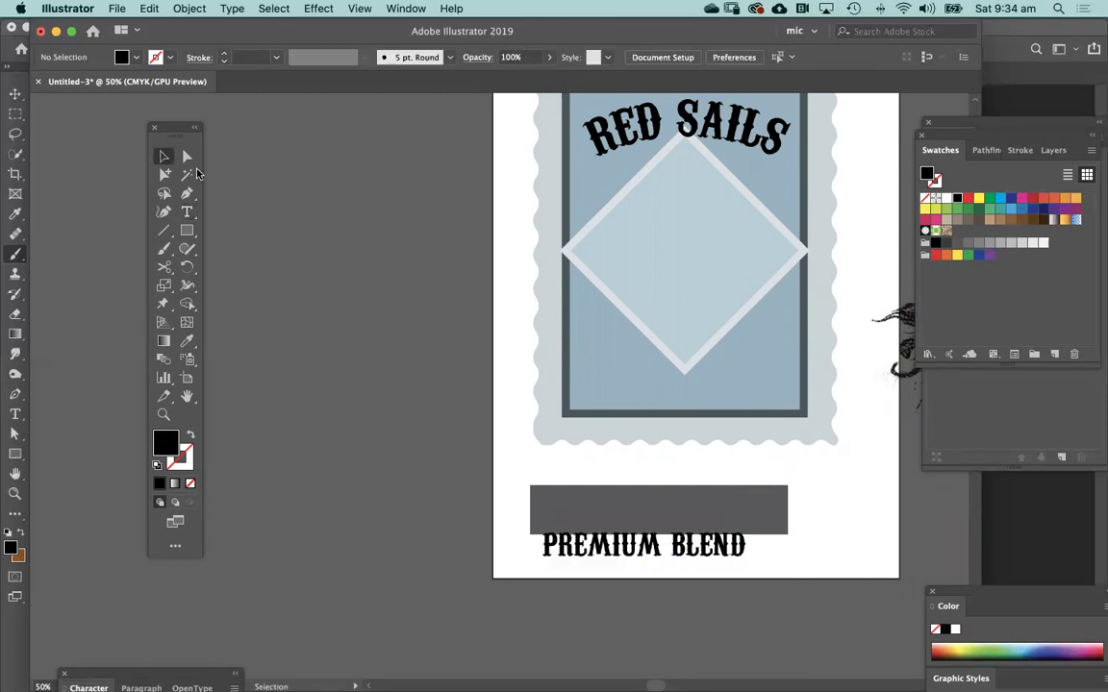
Step: Move the PREMIUM BLEND text onto the grey rectangle and fill it with white
drag(626, 556, 650, 520)
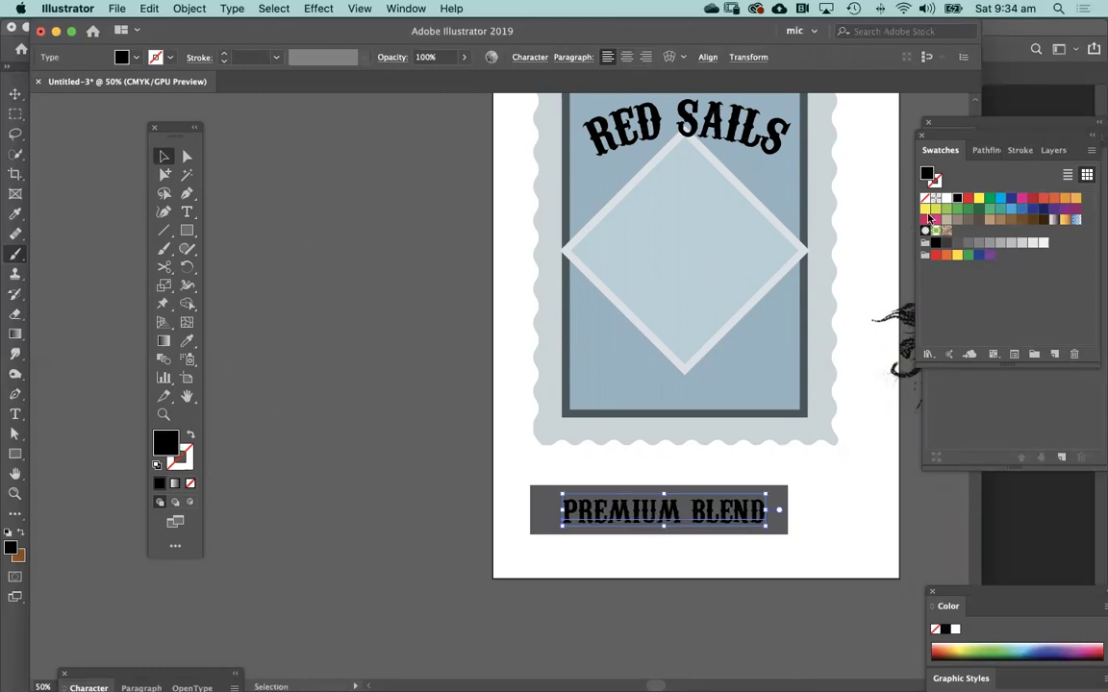
click(947, 198)
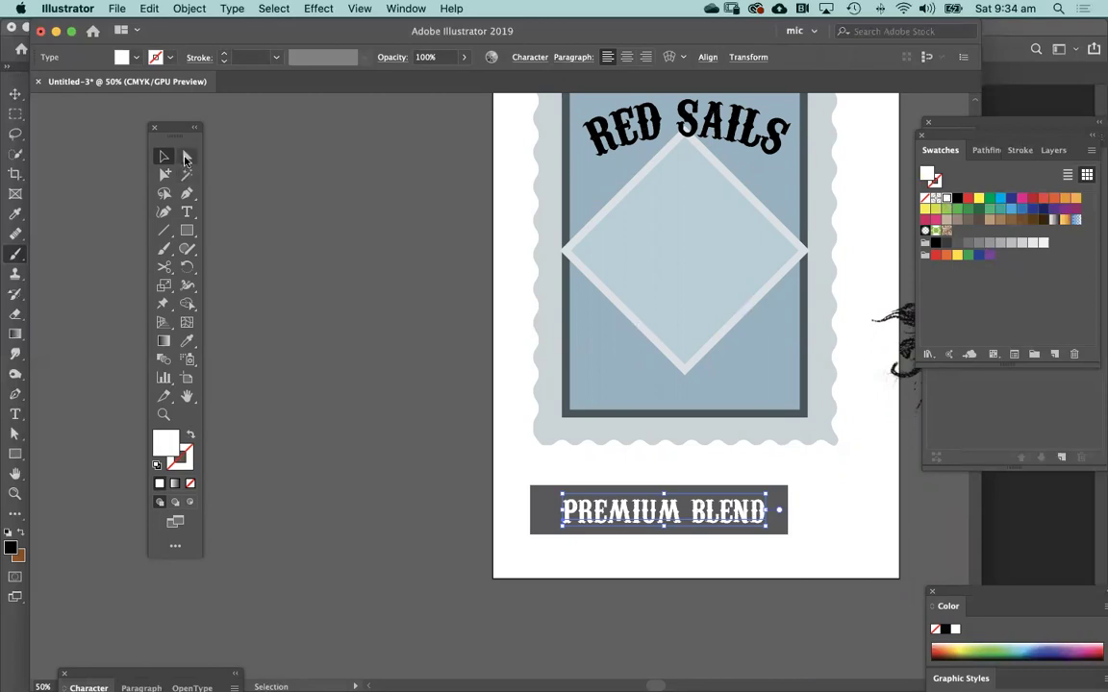
click(457, 496)
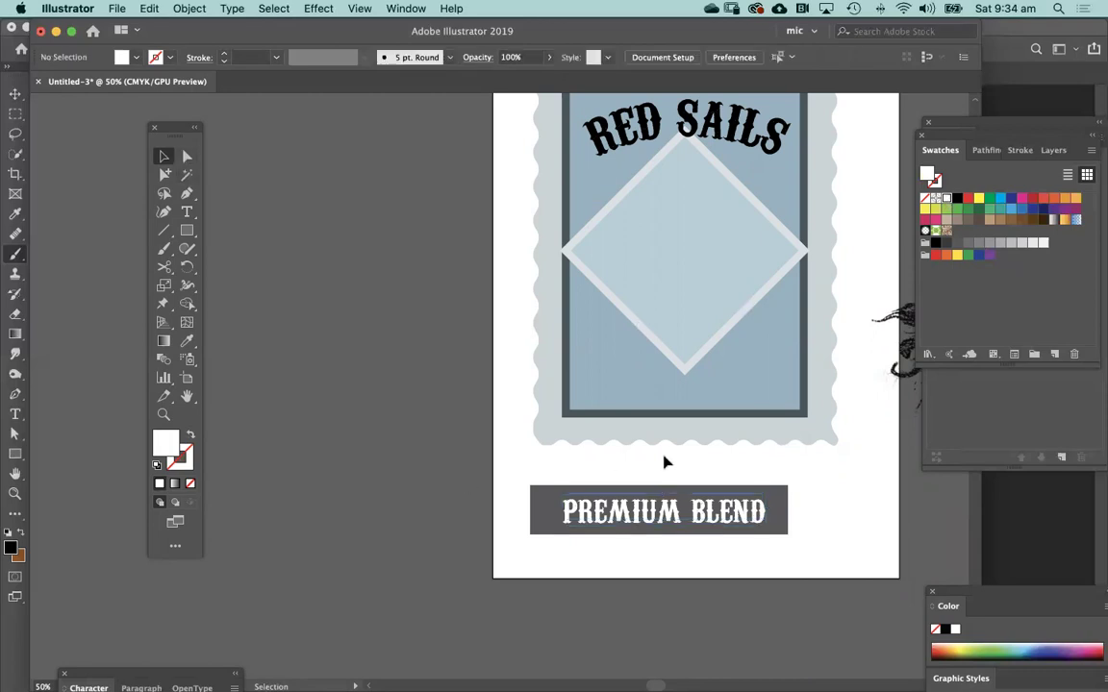
Step: Nudge the PREMIUM BLEND text slightly to the left so it sits centred on the grey rectangle
click(668, 513)
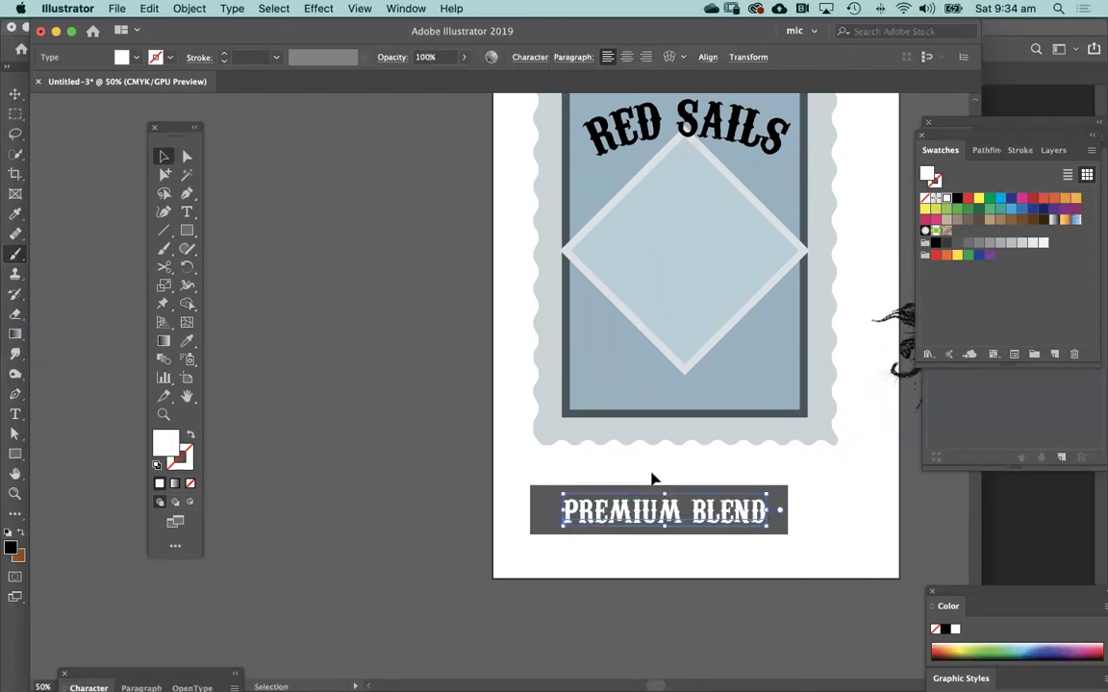
click(524, 488)
click(648, 524)
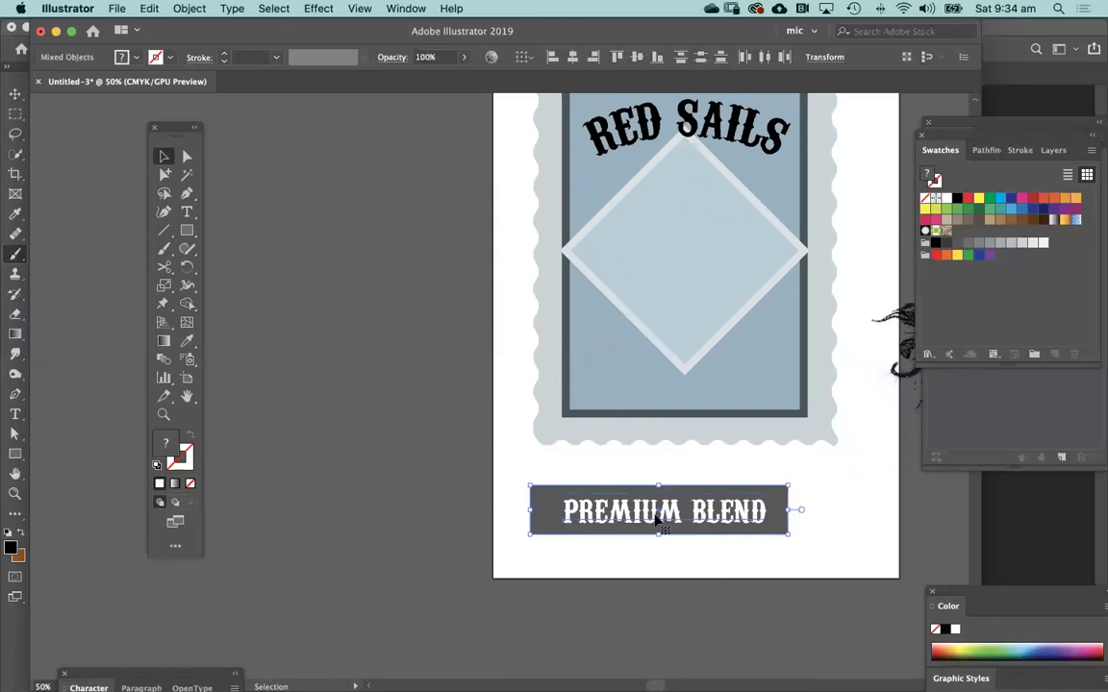
click(655, 468)
key(s)
drag(673, 307, 725, 332)
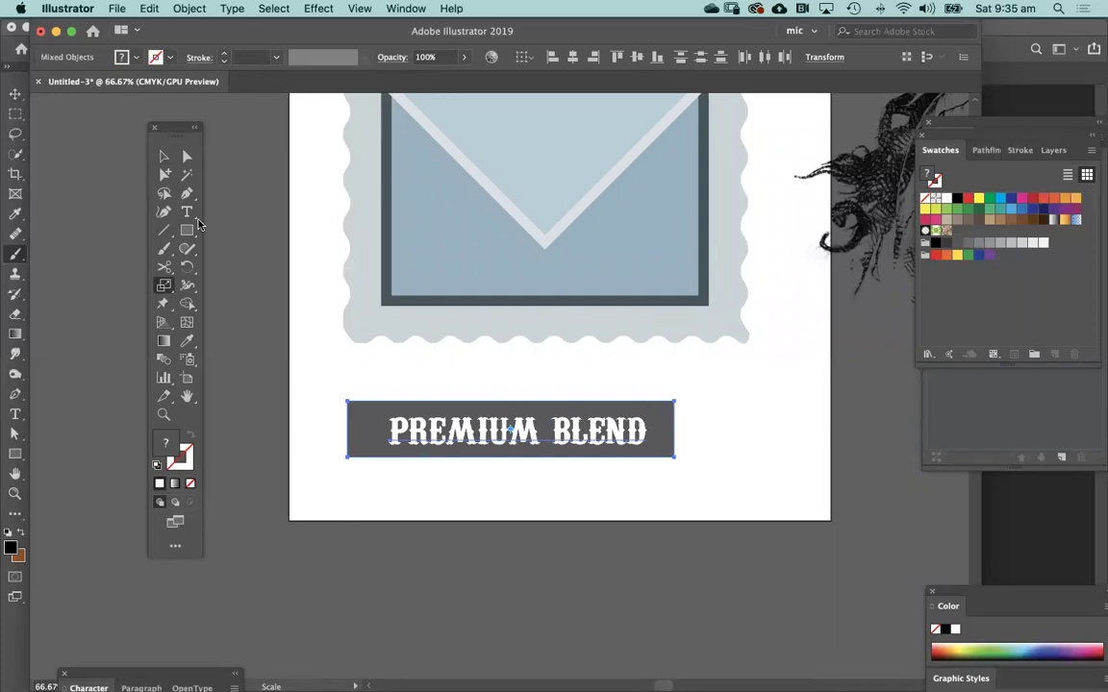
click(164, 156)
click(332, 388)
drag(443, 438, 436, 438)
Step: Group the PREMIUM BLEND text with its grey rectangle and move the group to the centre beneath the stamp
click(395, 494)
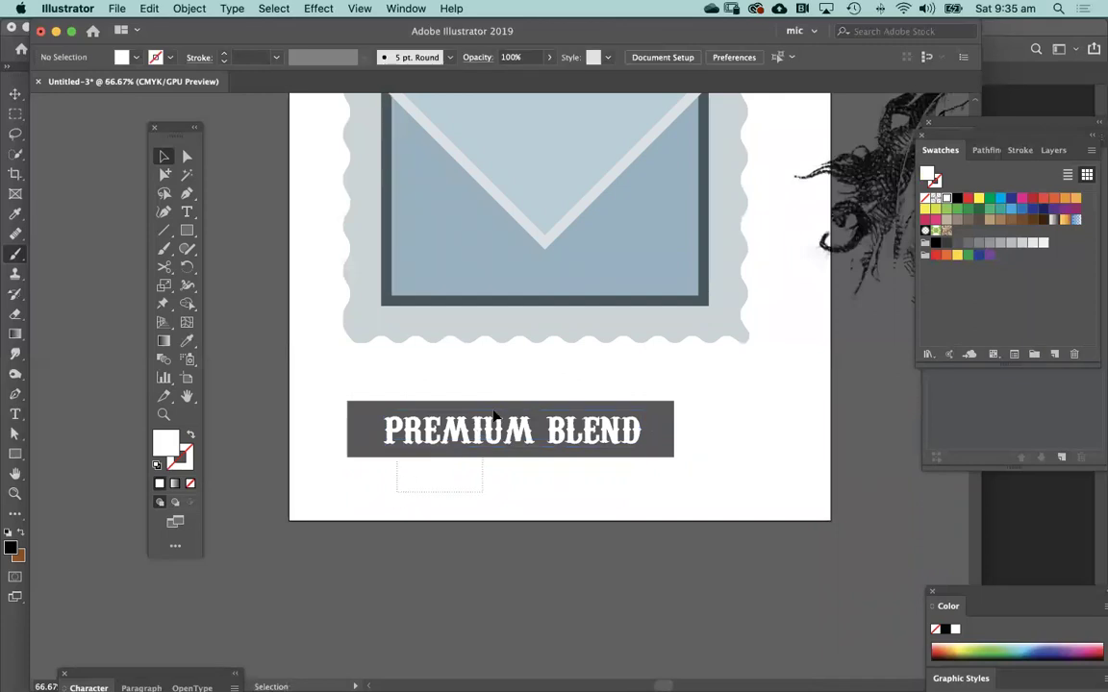
click(410, 417)
click(421, 487)
drag(501, 390, 520, 385)
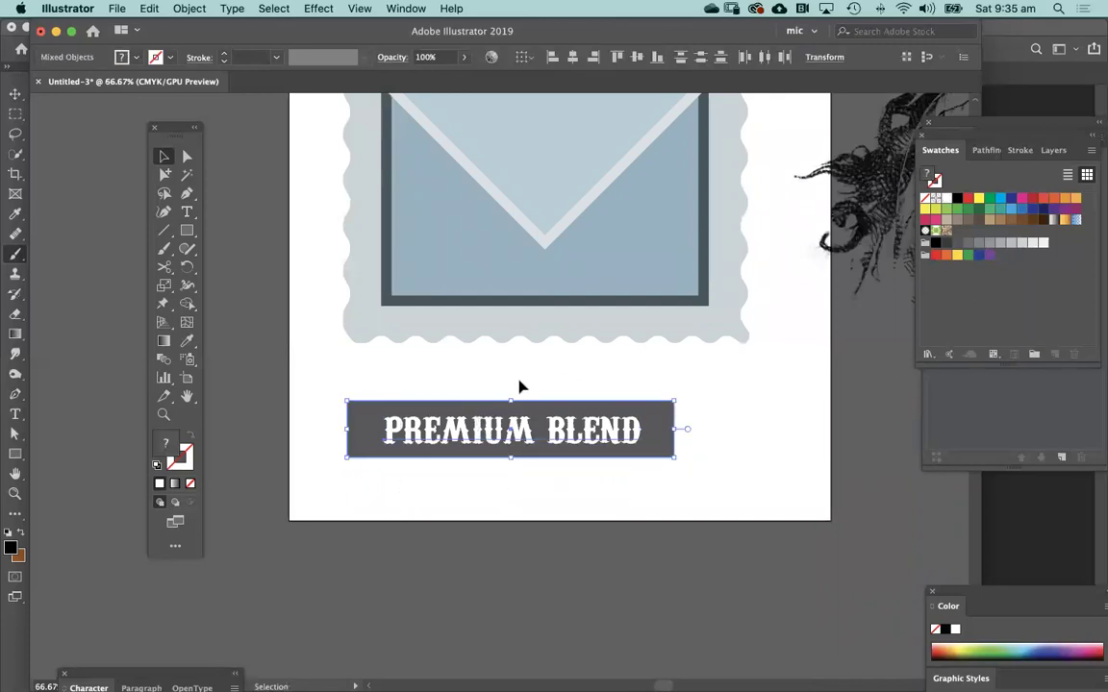
right_click(469, 434)
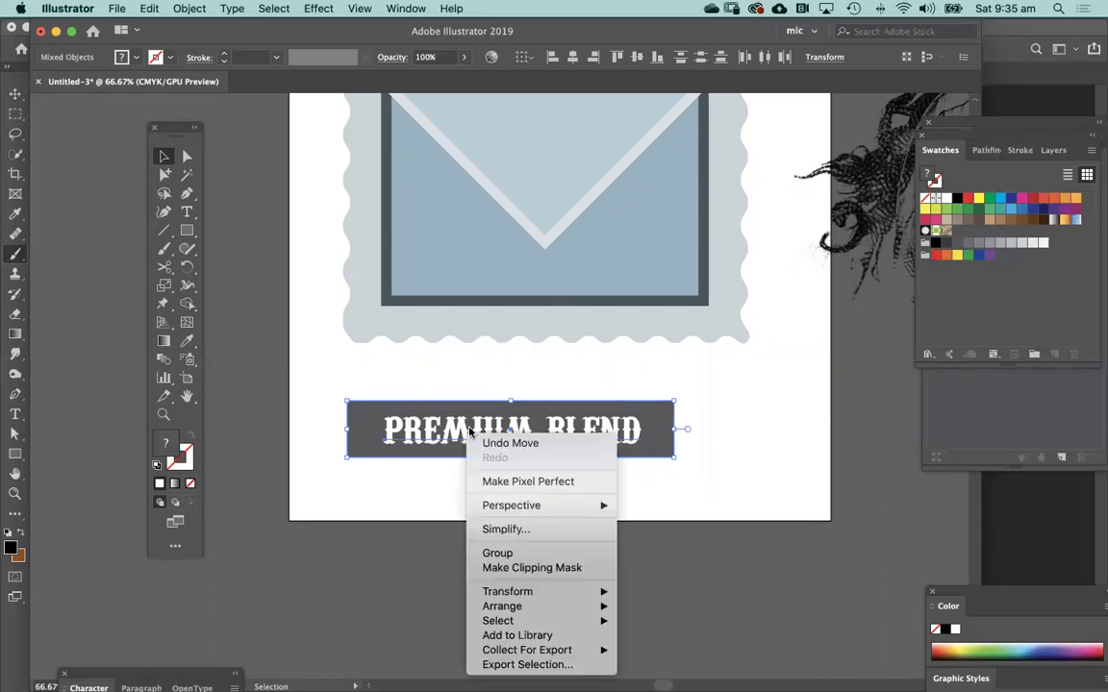
click(531, 555)
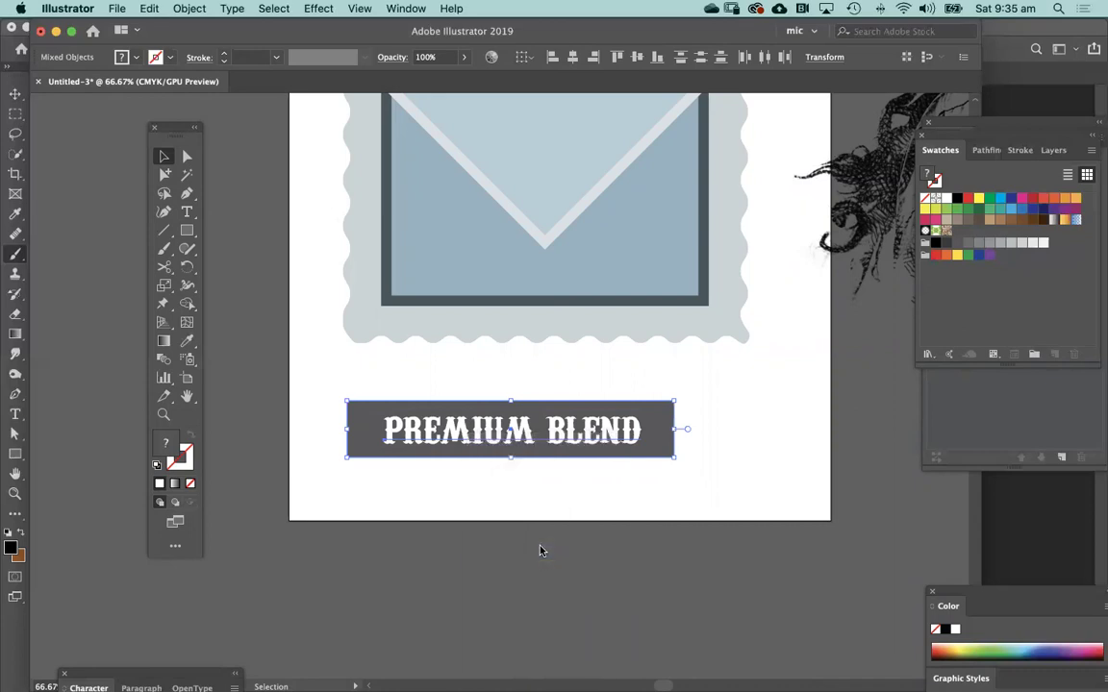
click(455, 482)
drag(369, 424, 398, 414)
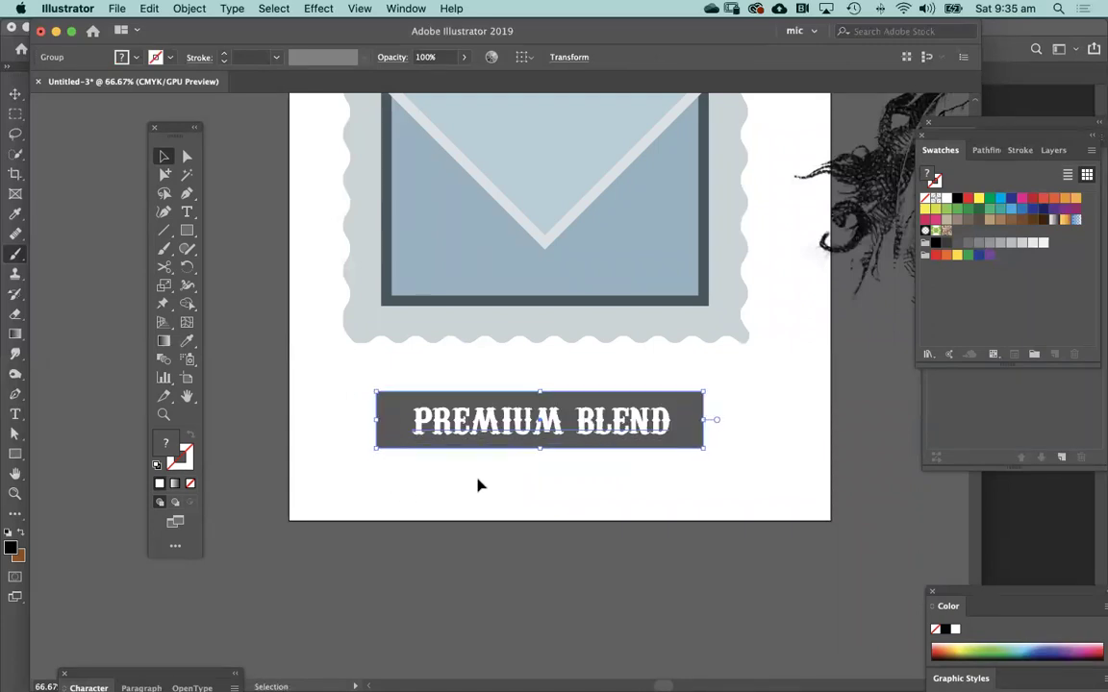
Step: Warp the banner group with a horizontal Arc of about 20% bend and move it over the diamond's bottom corner
click(320, 8)
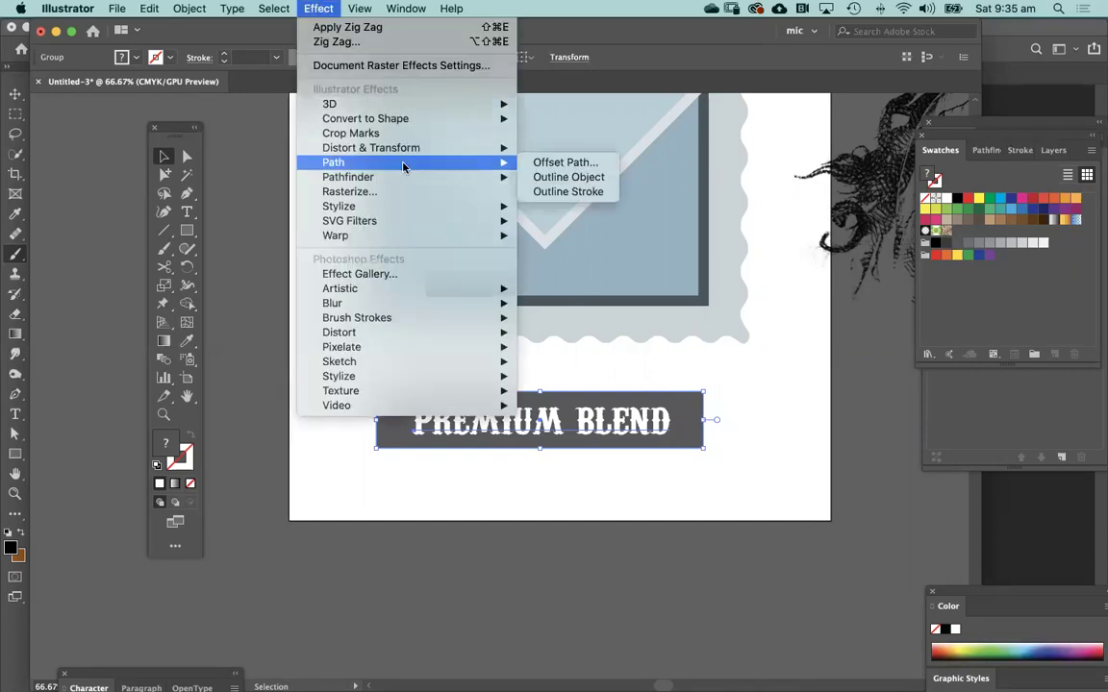
mouse_move(401, 177)
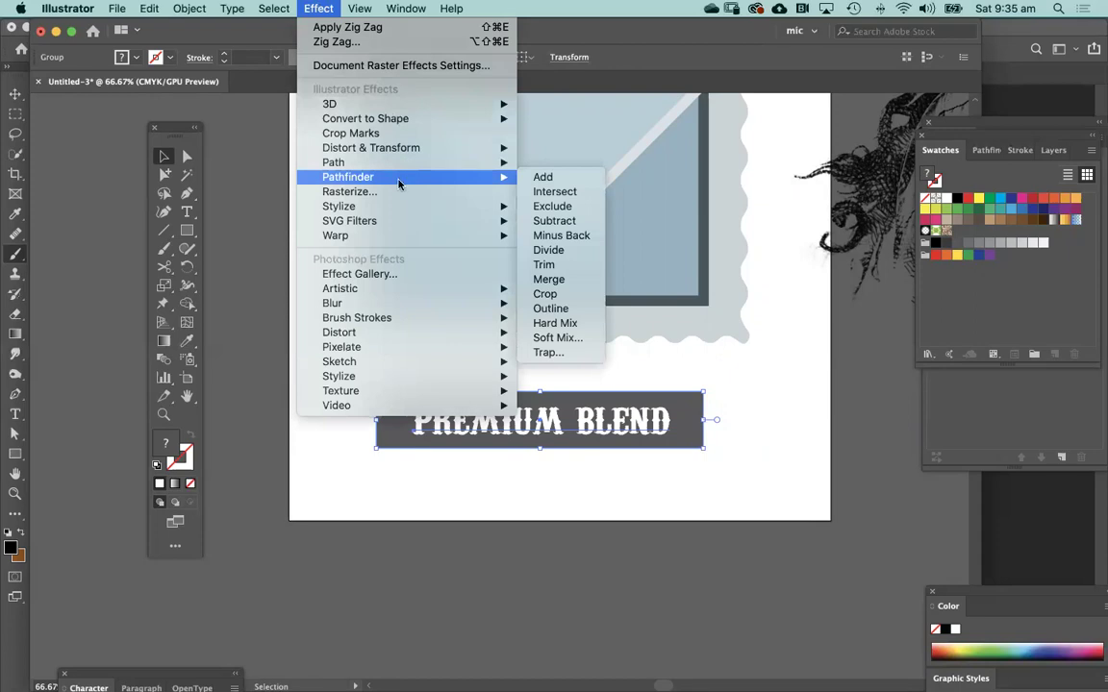
mouse_move(398, 242)
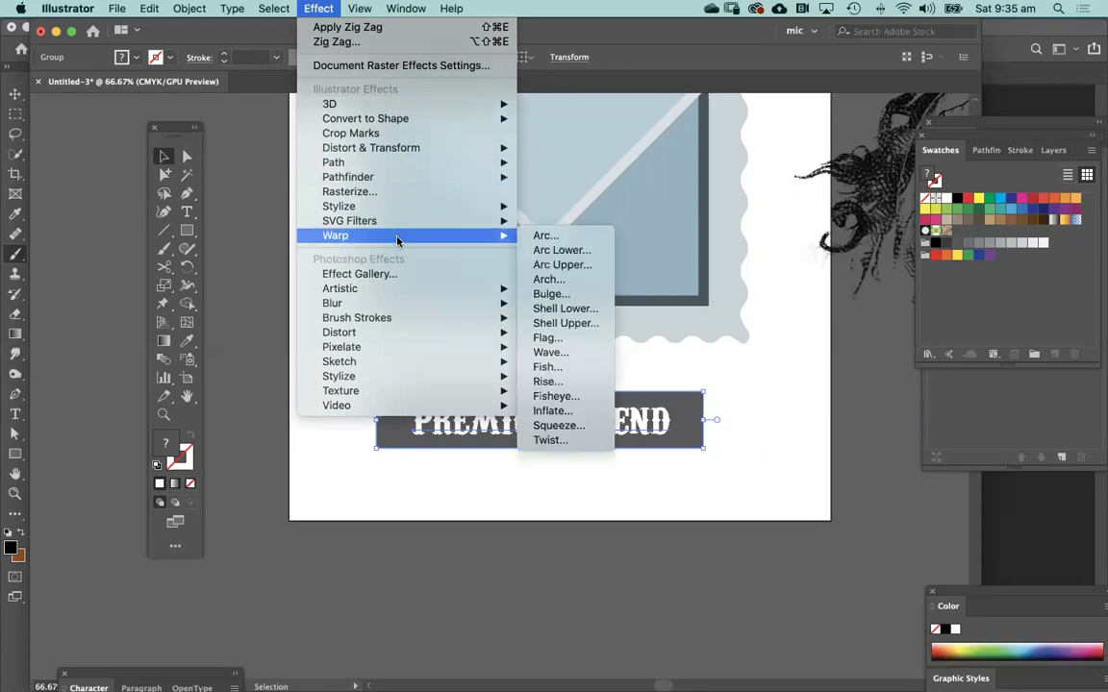
click(545, 237)
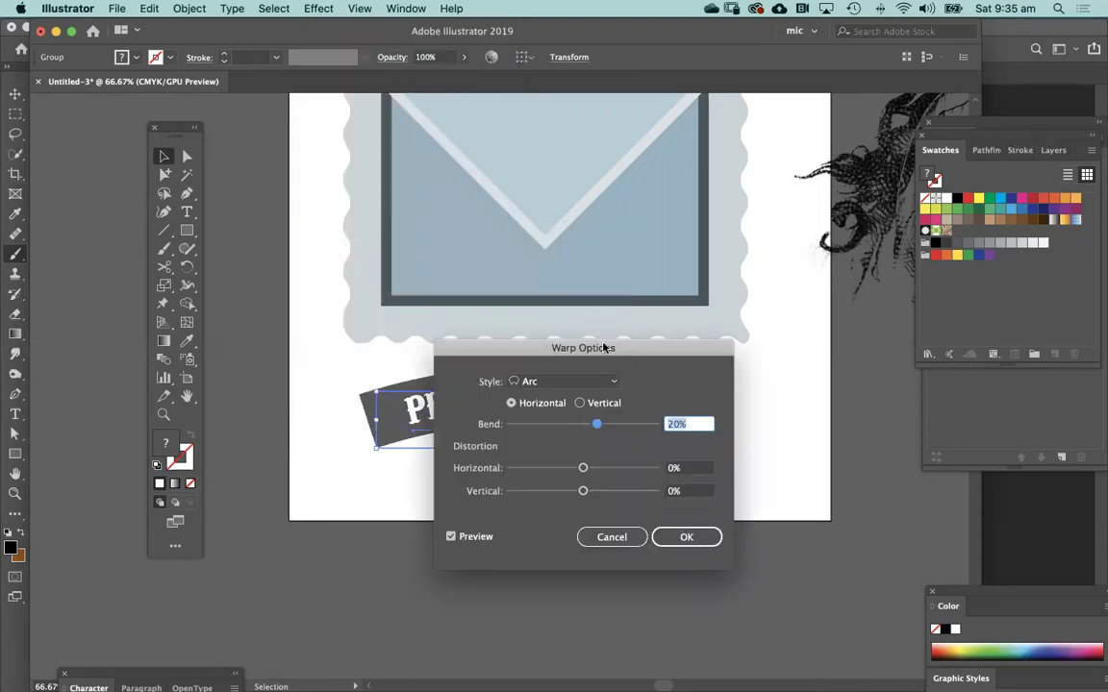
drag(606, 348, 657, 405)
mouse_move(647, 479)
mouse_down()
mouse_move(623, 481)
mouse_move(645, 478)
mouse_up()
drag(643, 411, 619, 389)
click(710, 585)
drag(545, 410, 551, 242)
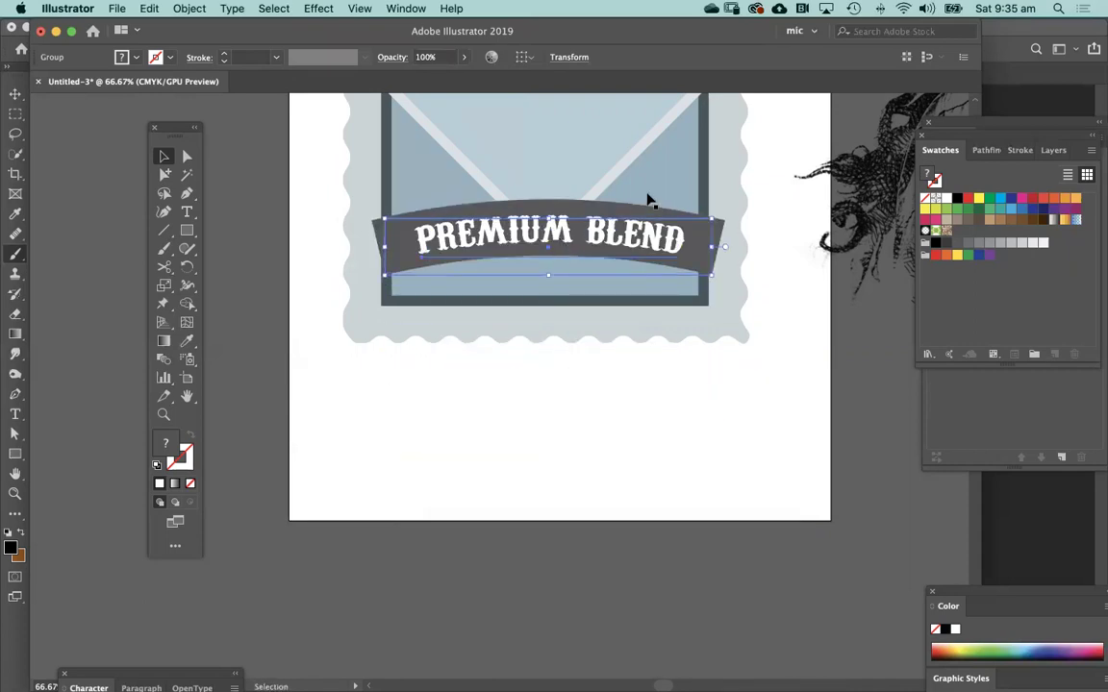
Step: Select only the banner's rectangle, give it a 4 pt near-white stroke (F4F4F4) and deselect it
key(a)
click(363, 482)
click(376, 232)
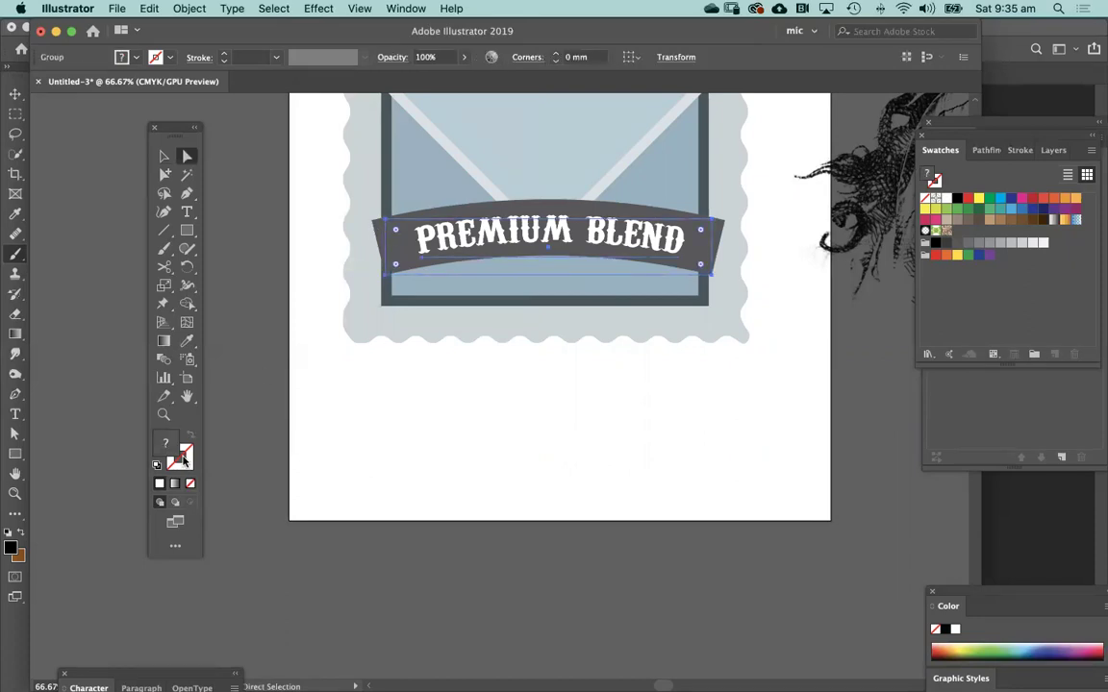
click(408, 278)
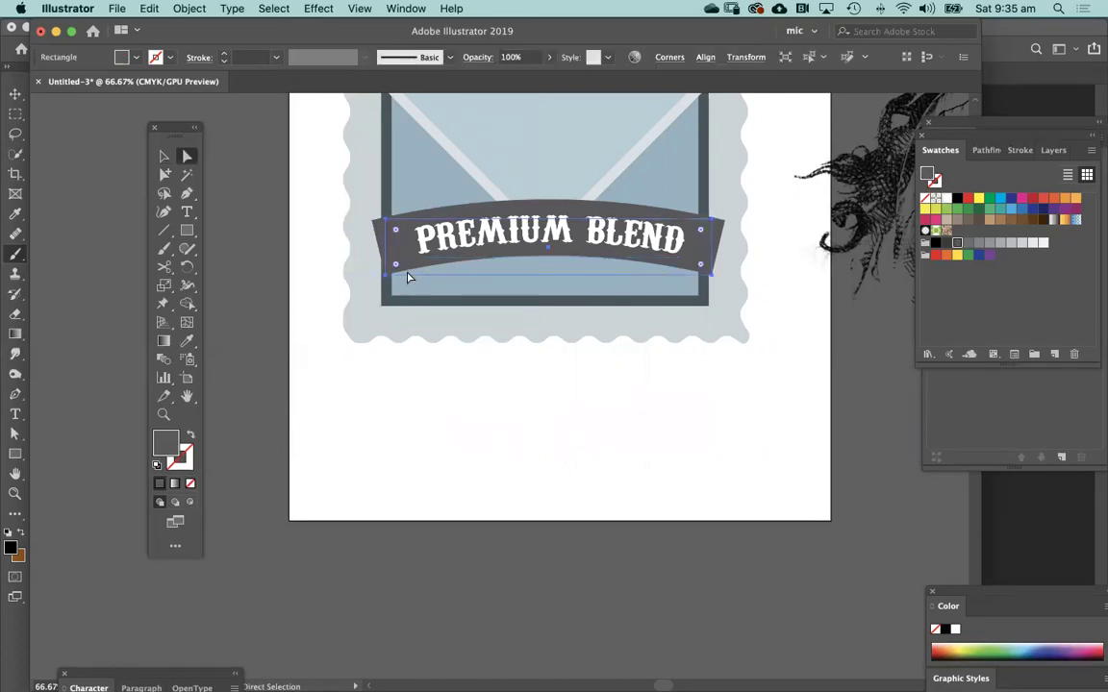
double_click(186, 466)
drag(685, 274, 574, 257)
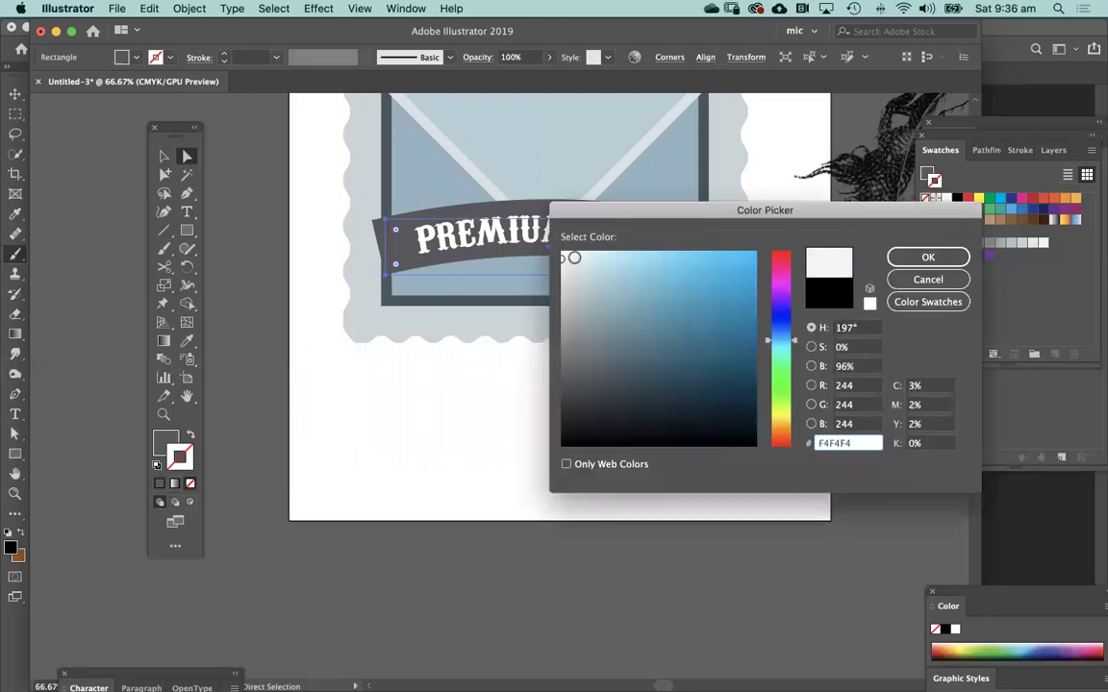
click(896, 257)
click(224, 55)
click(224, 55)
click(224, 55)
click(284, 223)
Step: Draw a small upright five-pointed star in the empty area left of the artboard
scroll(522, 403, up, 10)
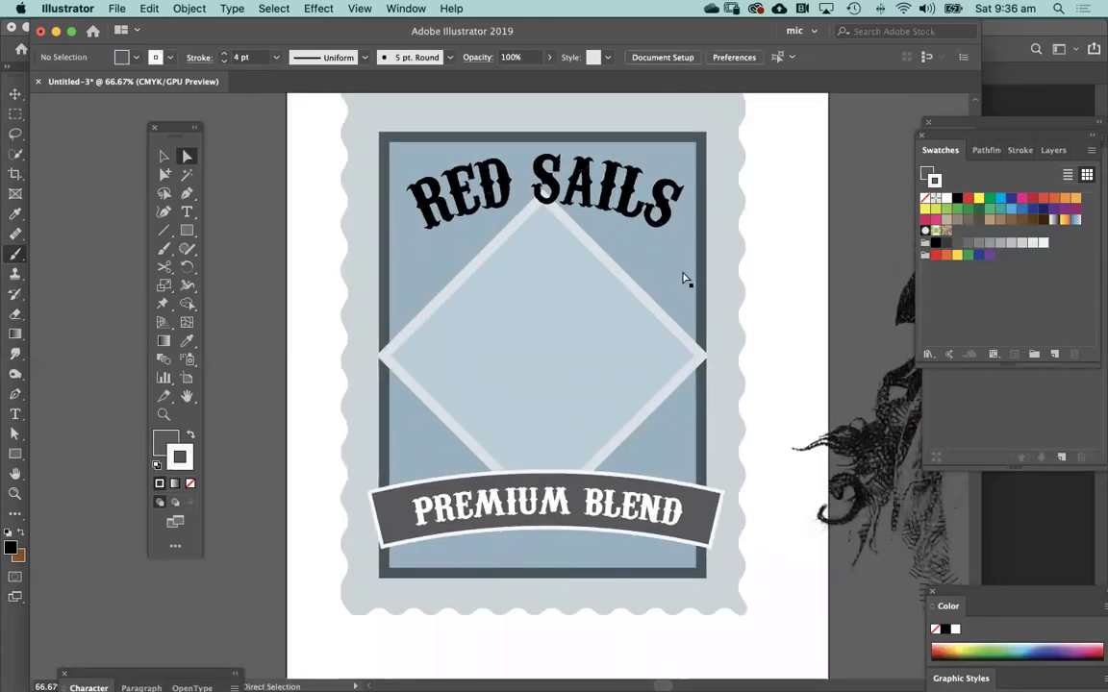
scroll(581, 371, down, 3)
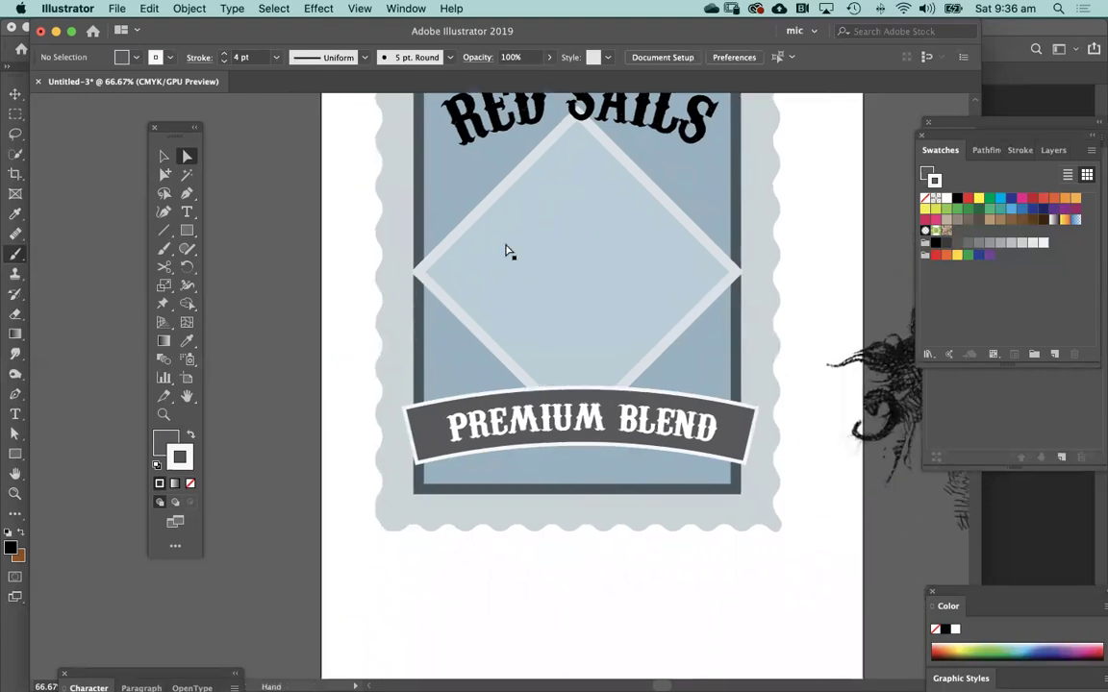
click(187, 232)
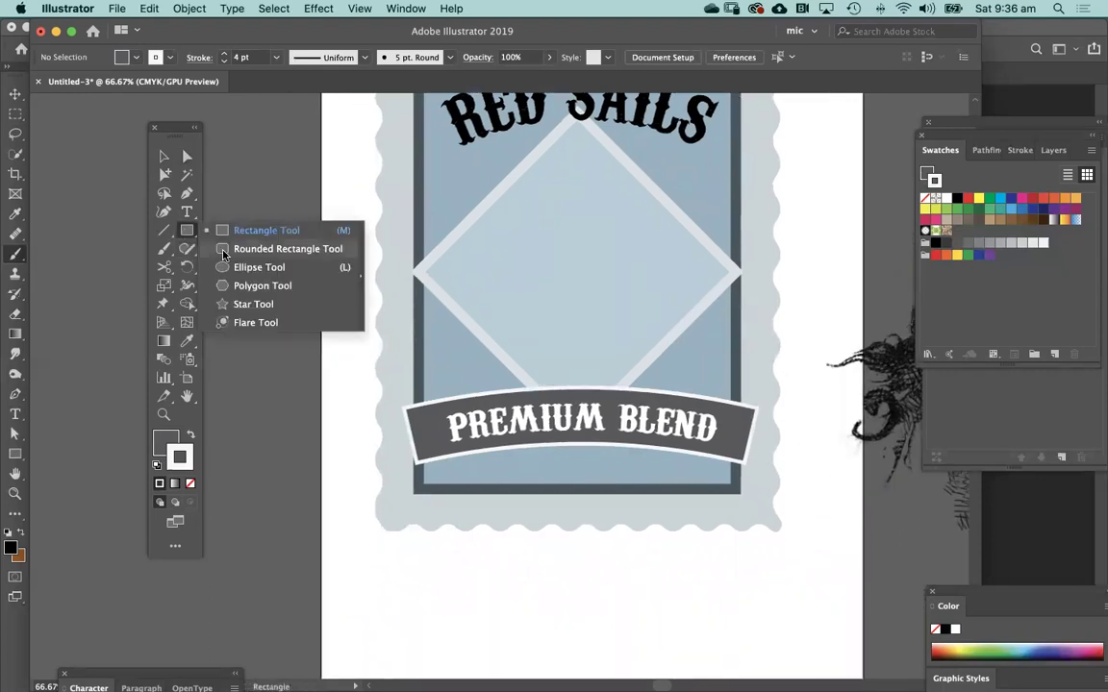
click(251, 305)
drag(440, 168, 449, 181)
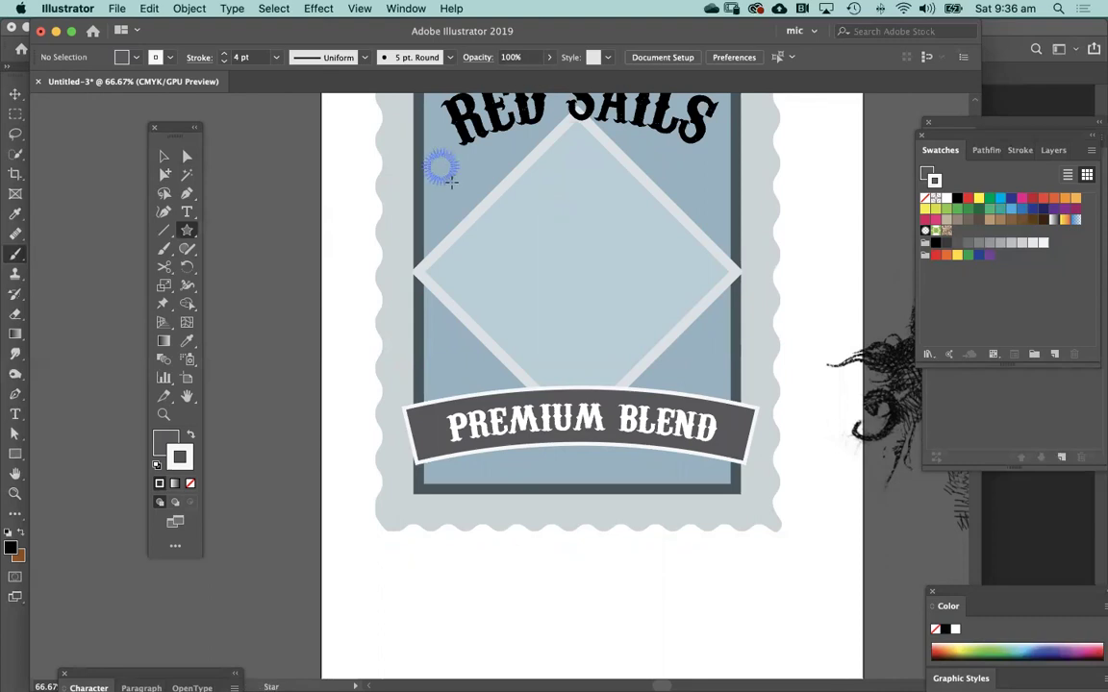
click(187, 231)
mouse_move(291, 255)
mouse_down()
mouse_move(282, 246)
mouse_move(291, 272)
mouse_up()
key(super+z)
drag(280, 343, 291, 348)
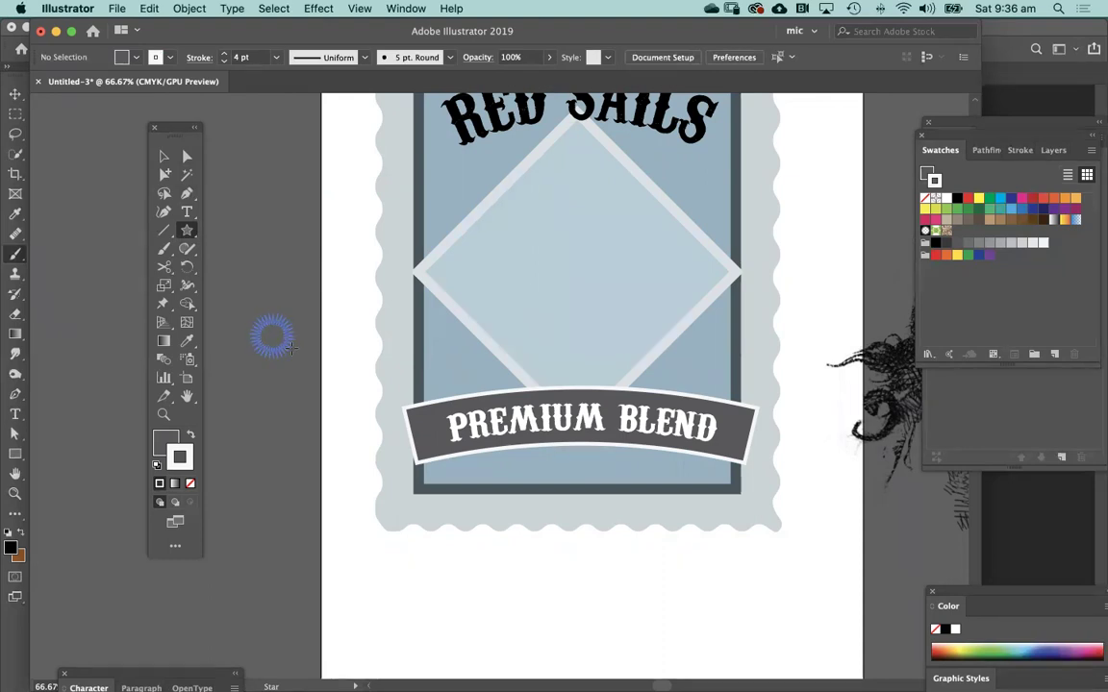
drag(291, 348, 292, 348)
key(Down)
key(Down)
key(Down)
key(Down)
key(Down)
key(Down)
key(Down)
key(Down)
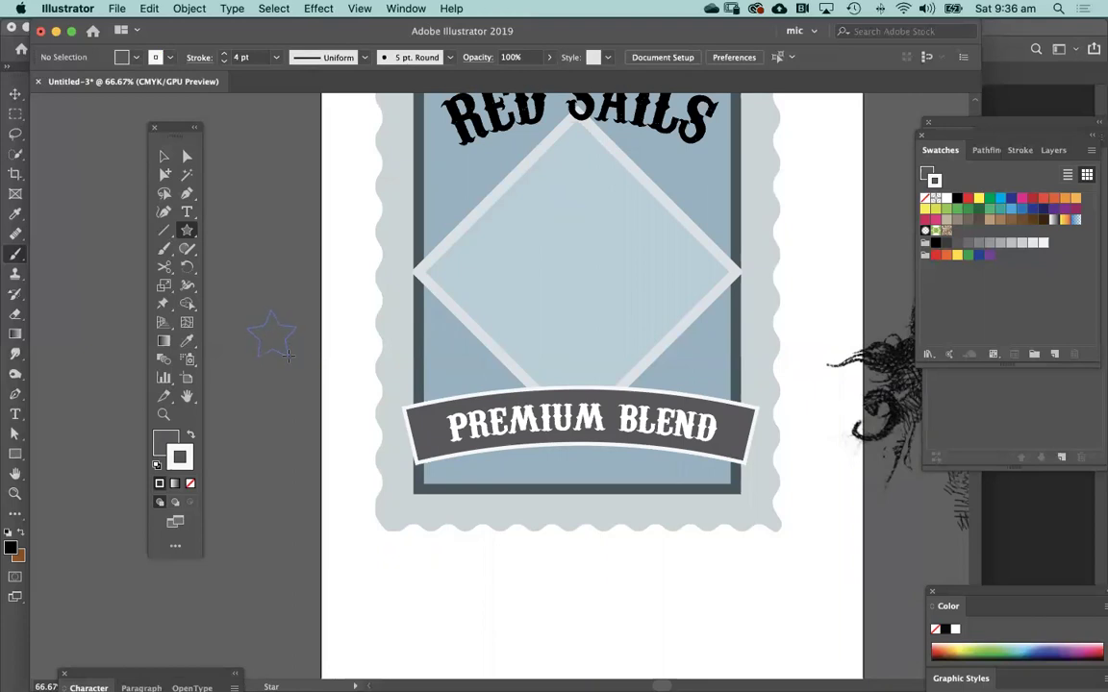
drag(289, 357, 290, 354)
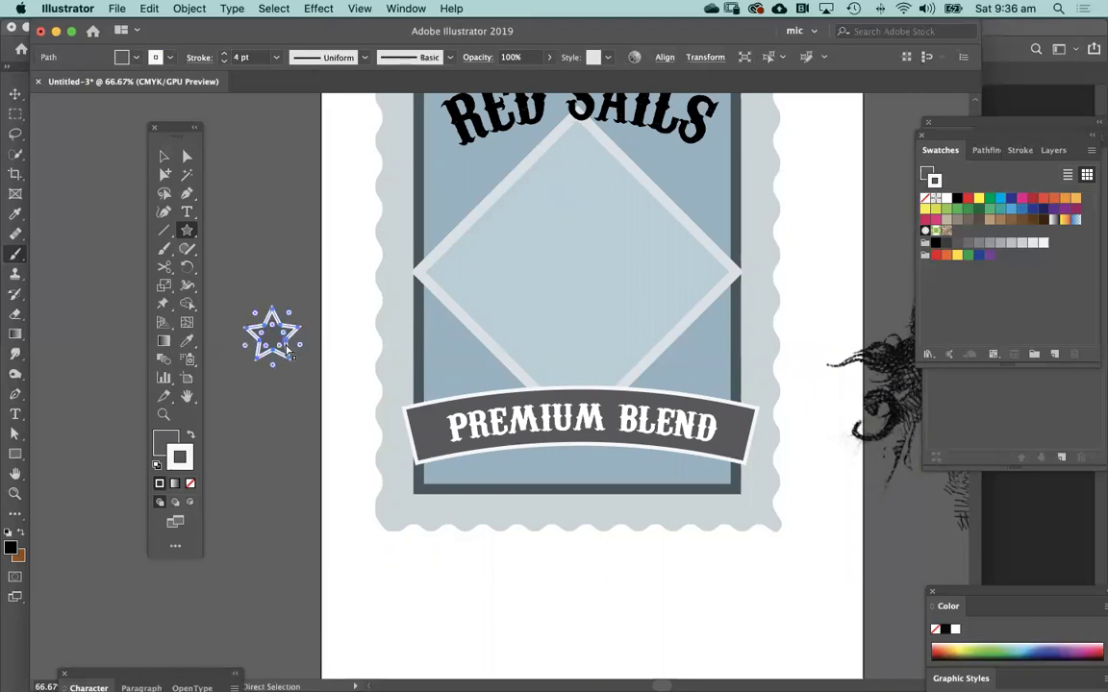
Step: Give the star a black fill and the banner's dark grey as its stroke
click(956, 200)
key(shift+x)
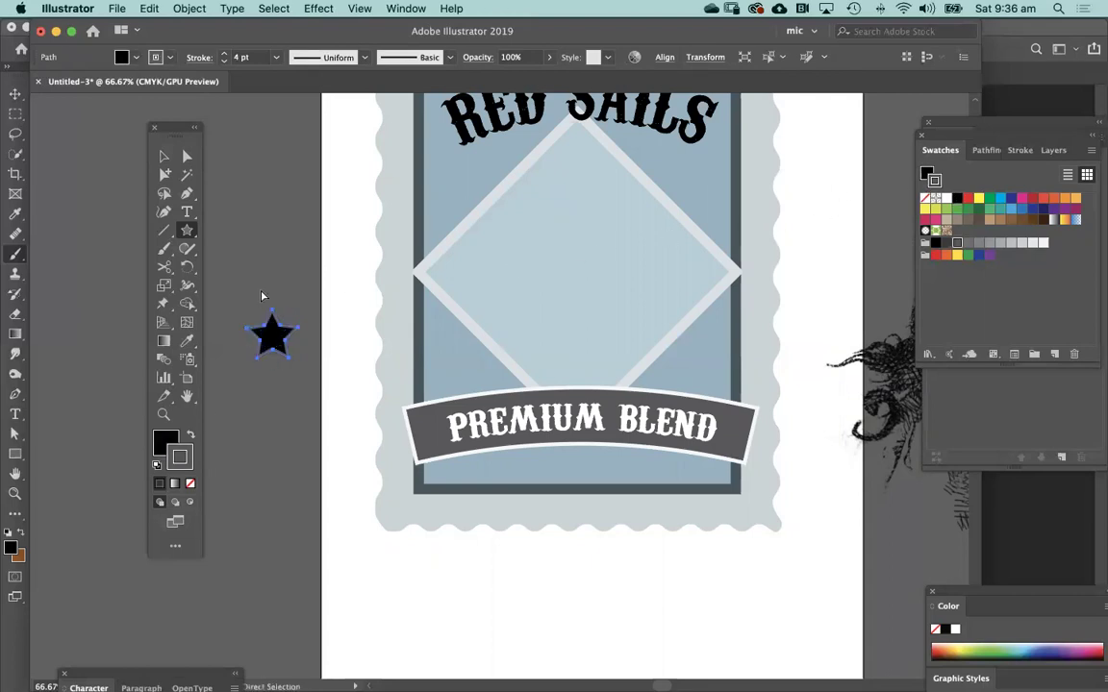
key(super+shift+a)
Step: Move the star onto the stamp below the word RED and scale it down to about two-thirds
mouse_move(465, 189)
mouse_down()
mouse_move(455, 187)
mouse_move(505, 159)
mouse_up()
key(s)
key(super+shift+a)
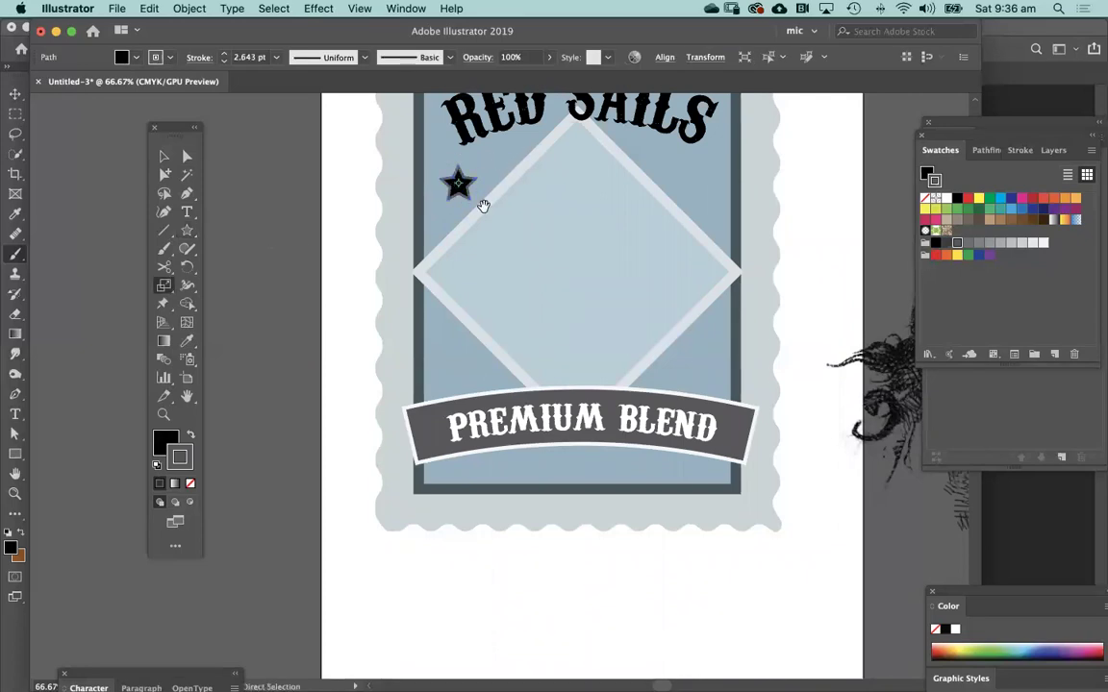
Step: Duplicate the star and place the copy to the right of the original, across the diamond's upper-left edge
scroll(452, 279, up, 3)
scroll(452, 279, right, 3)
click(165, 157)
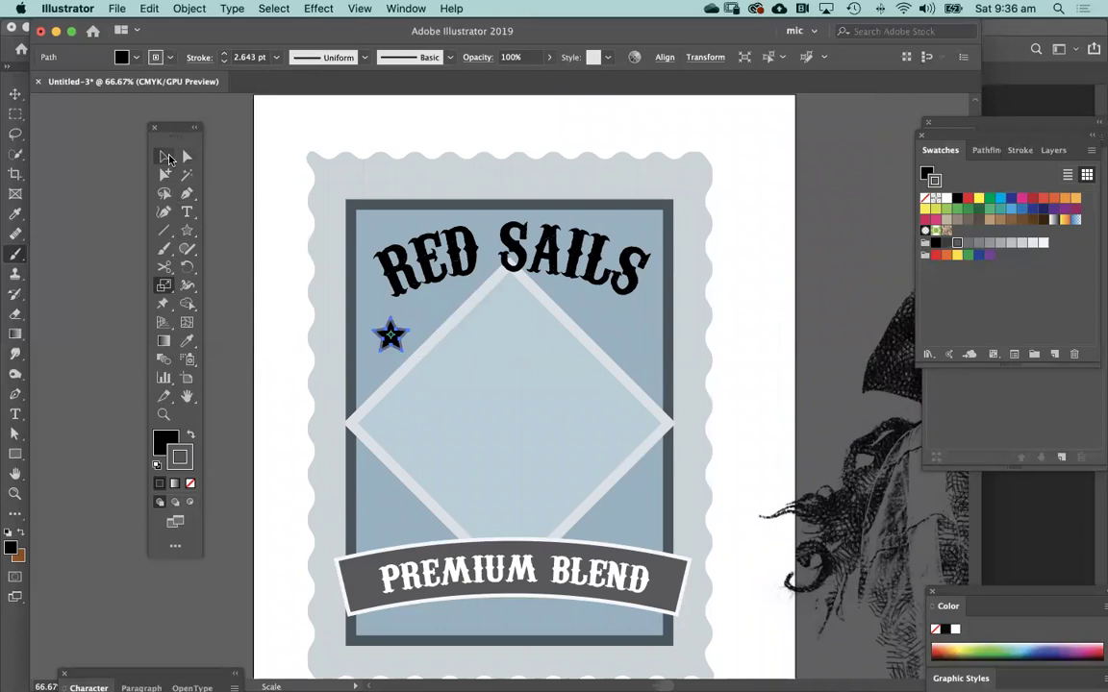
click(395, 341)
key(z)
click(494, 406)
click(581, 447)
key(v)
click(113, 490)
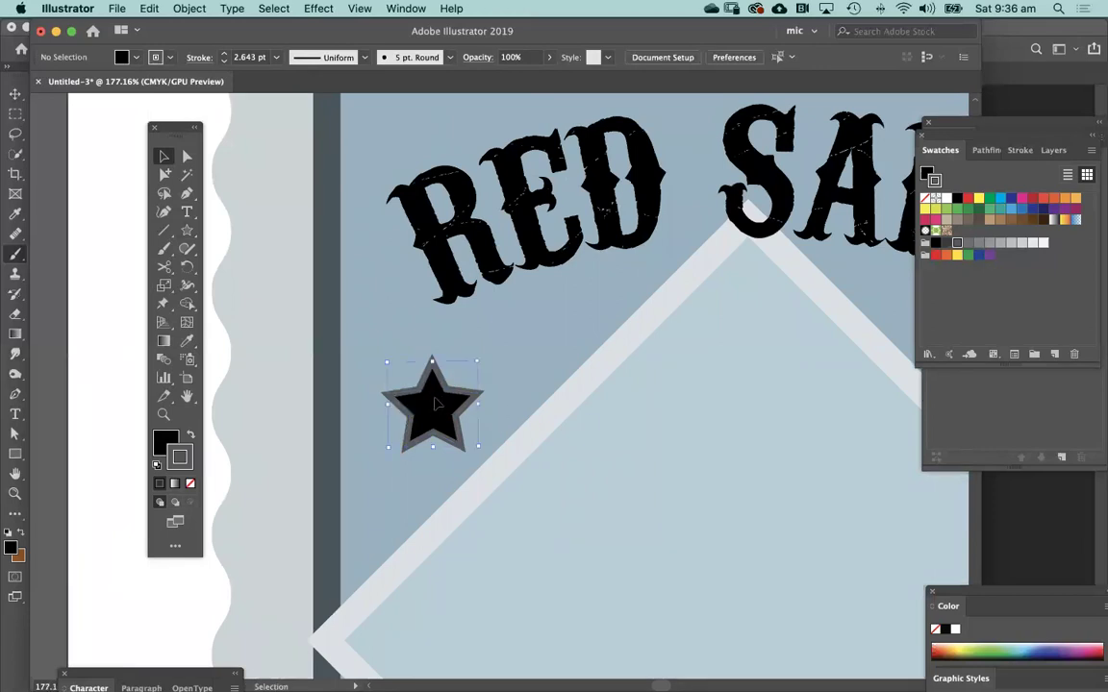
click(435, 403)
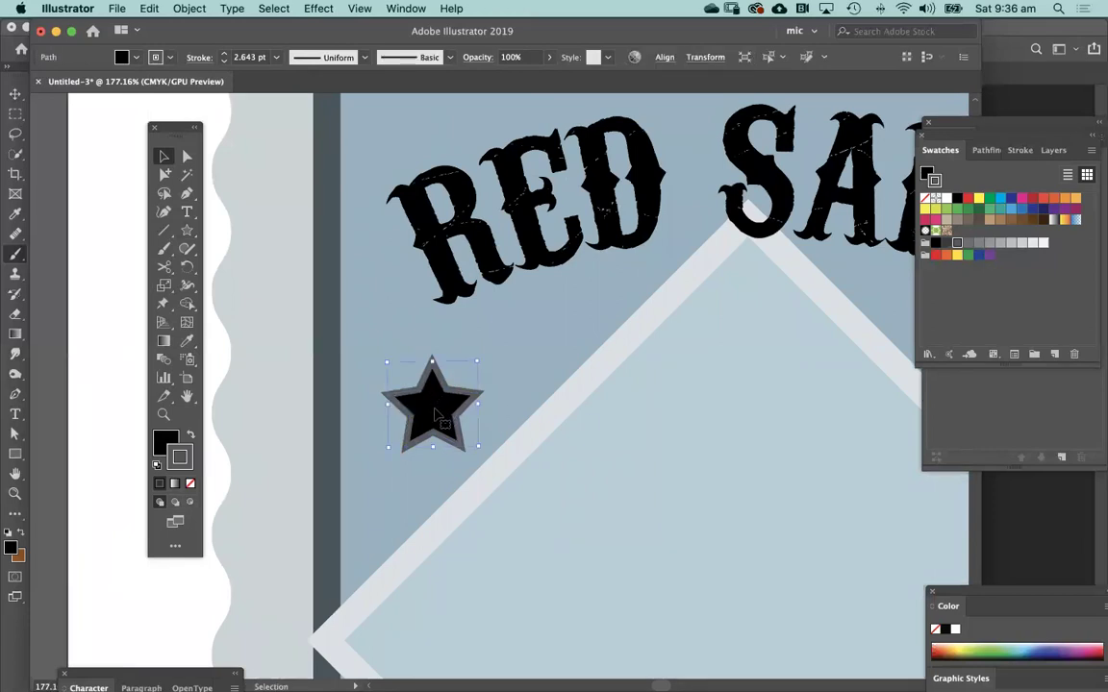
alt+drag(434, 405, 547, 348)
key(super+z)
alt+drag(434, 406, 603, 395)
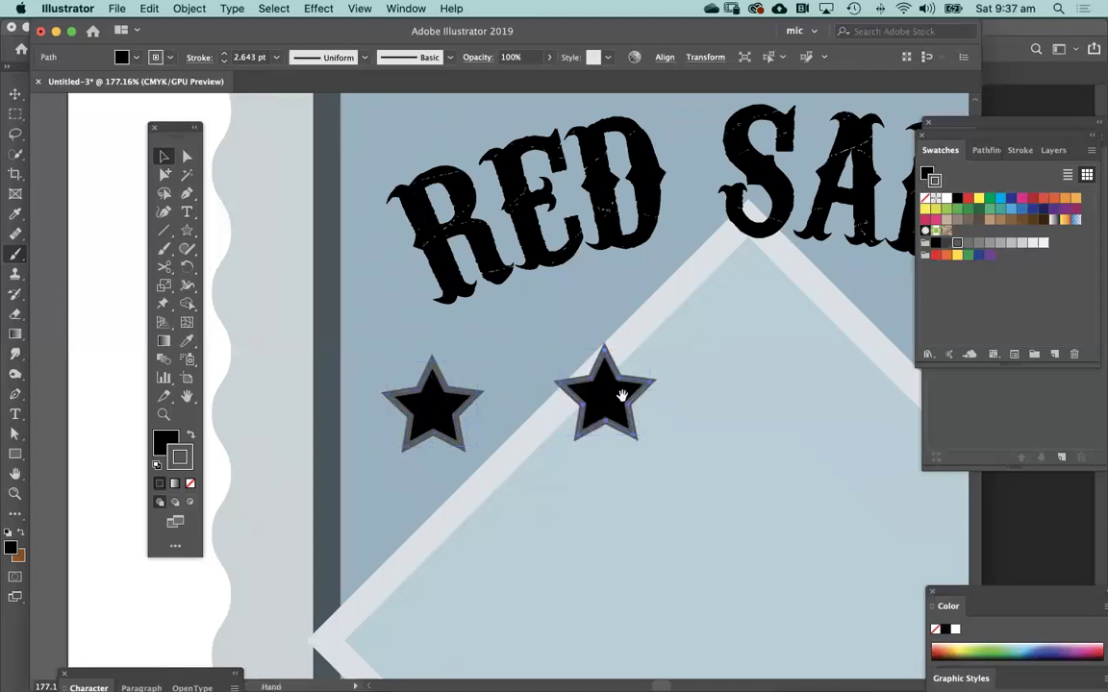
Step: Move the duplicate star below the end of SAILS, level with the first star on the opposite side
key(super+1)
drag(405, 376, 670, 384)
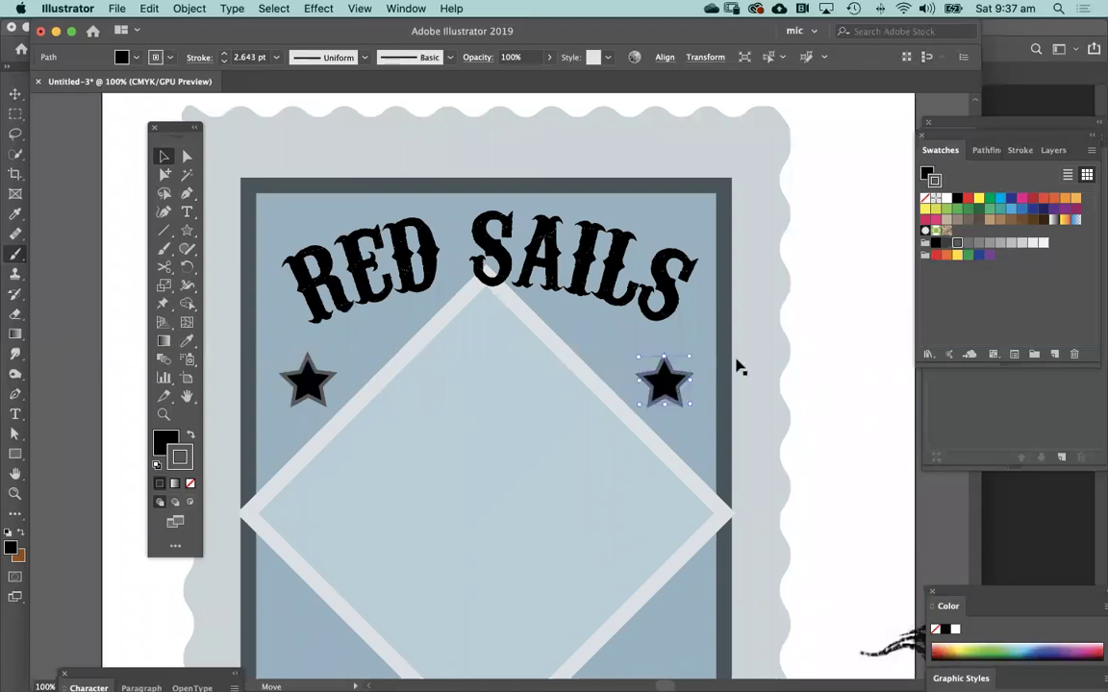
click(856, 358)
Step: Draw a black circle without a stroke beside the stamp, straddling the artboard's left edge
key(super+minus)
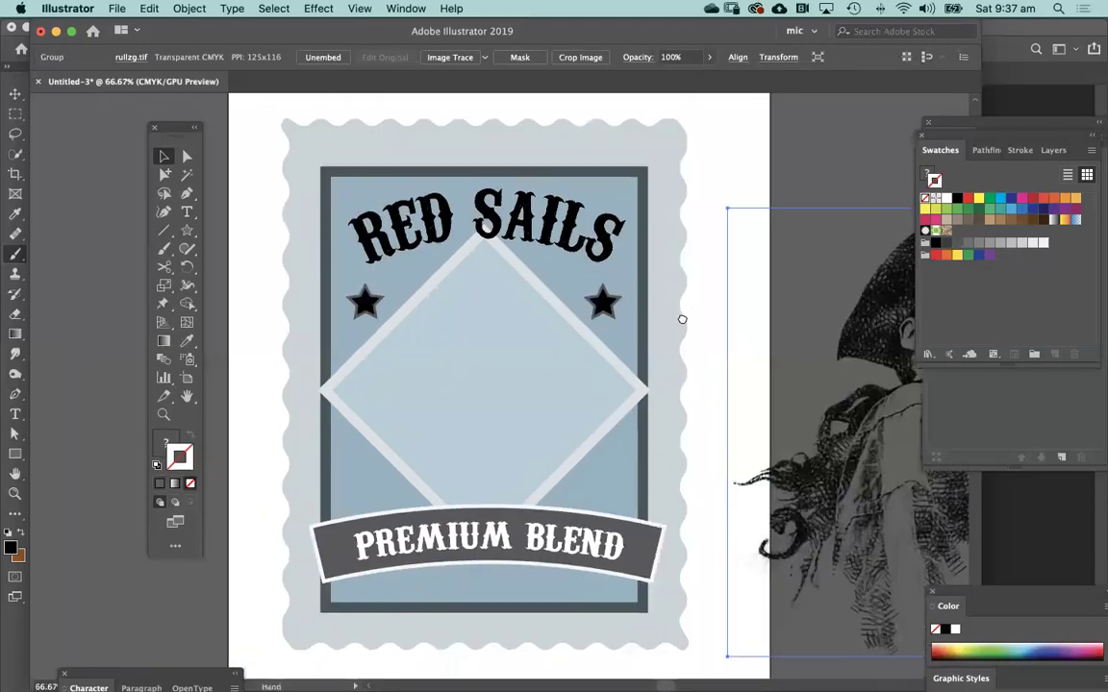
scroll(613, 365, down, 5)
scroll(613, 364, left, 5)
drag(187, 231, 238, 274)
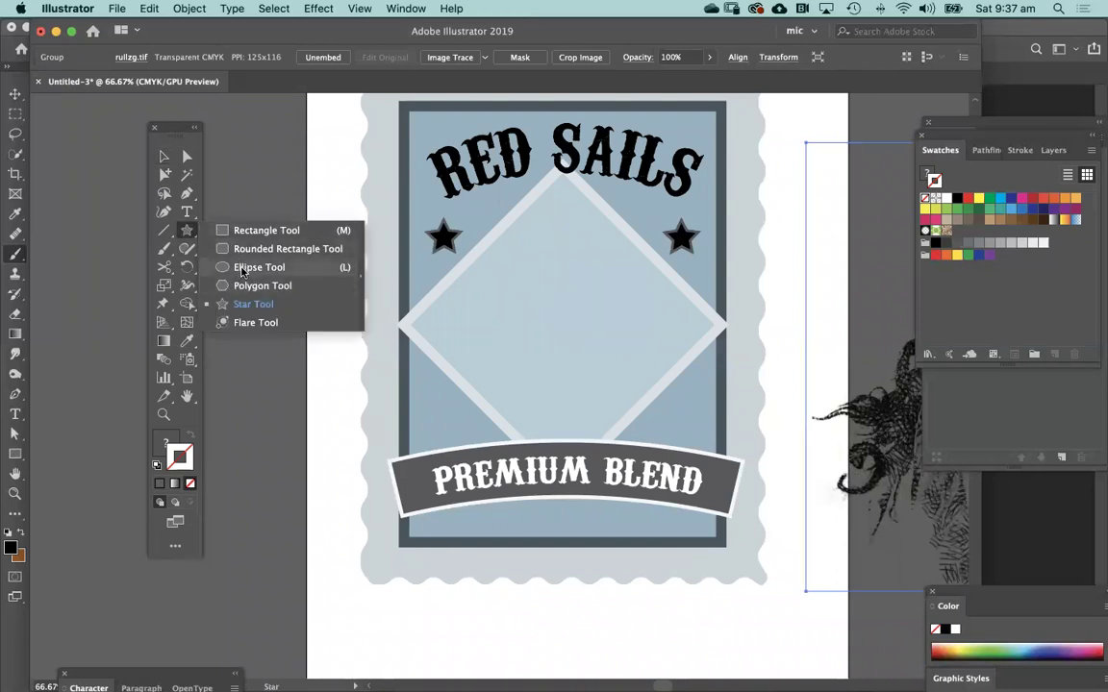
click(241, 269)
mouse_move(258, 348)
mouse_down()
mouse_move(332, 401)
mouse_move(334, 423)
mouse_up()
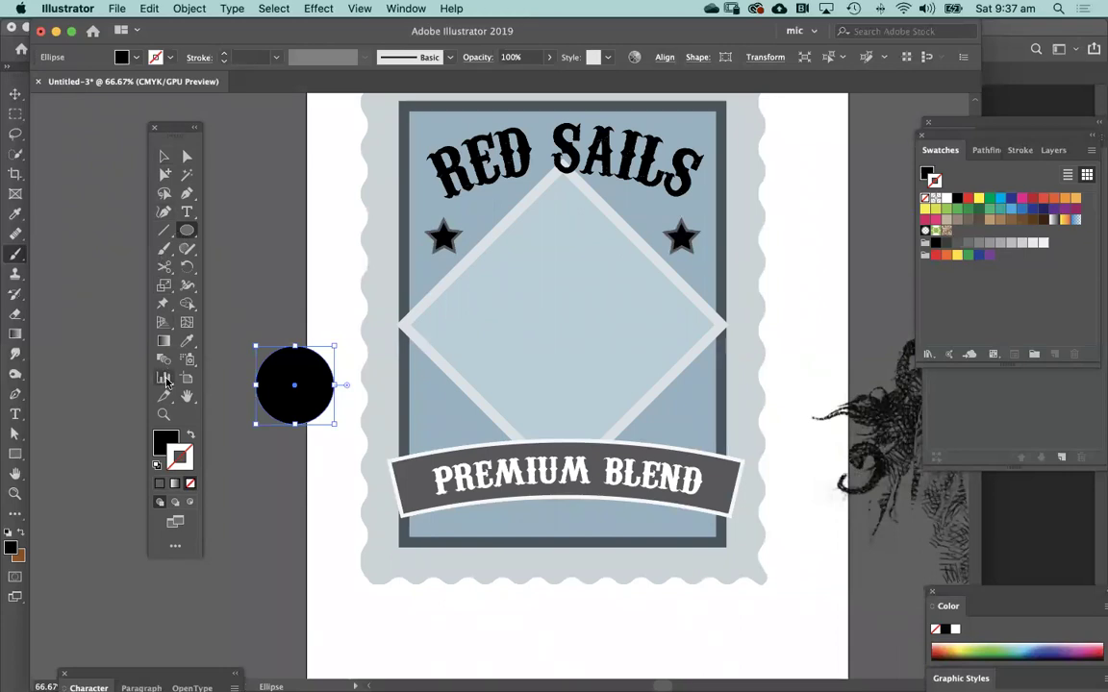
Step: Add the text "100%" below the black circle and scale it up
click(188, 213)
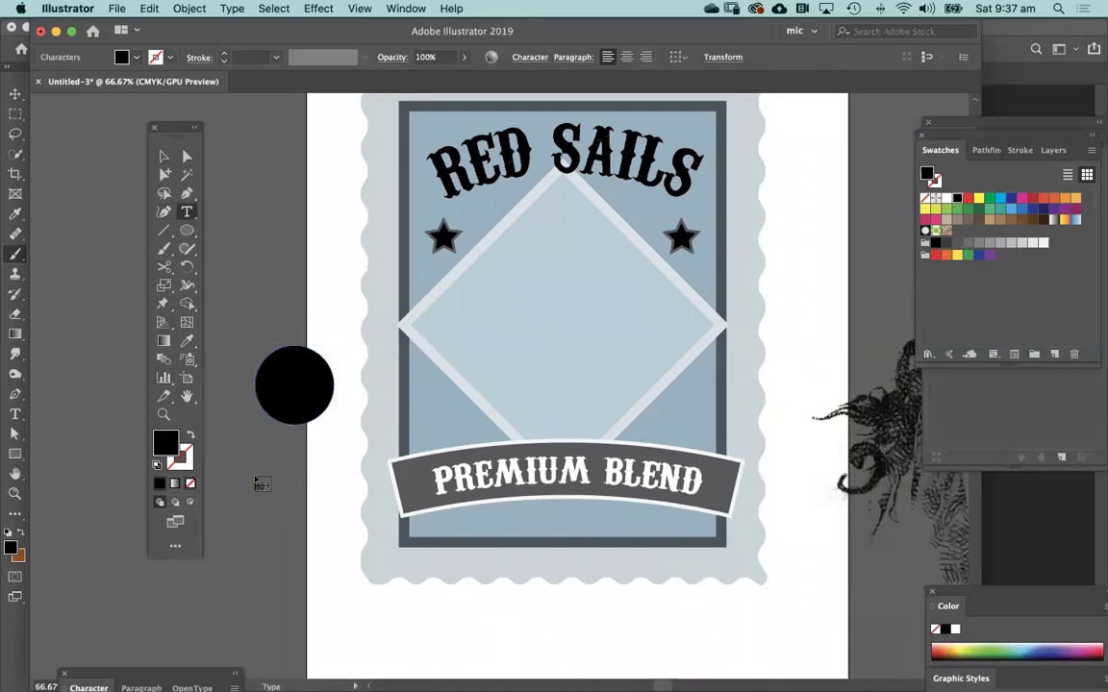
key(Escape)
key(s)
drag(304, 520, 406, 588)
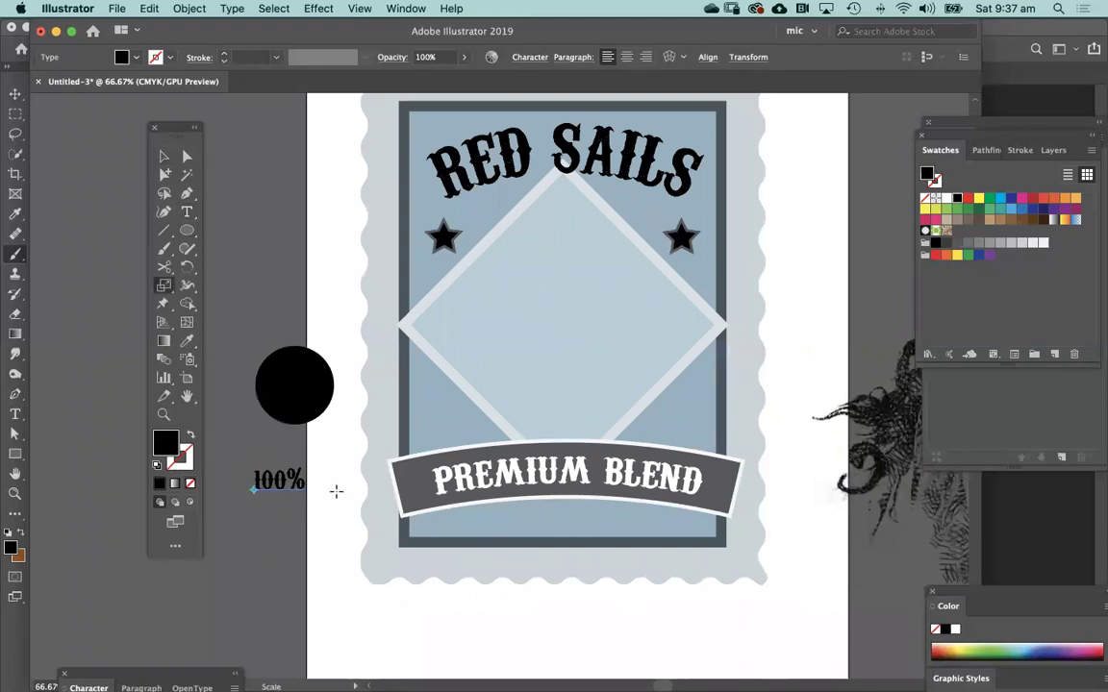
Step: Recolour the "100%" text white and place it in the middle of the black circle
key(i)
shift+click(337, 476)
drag(279, 479, 298, 387)
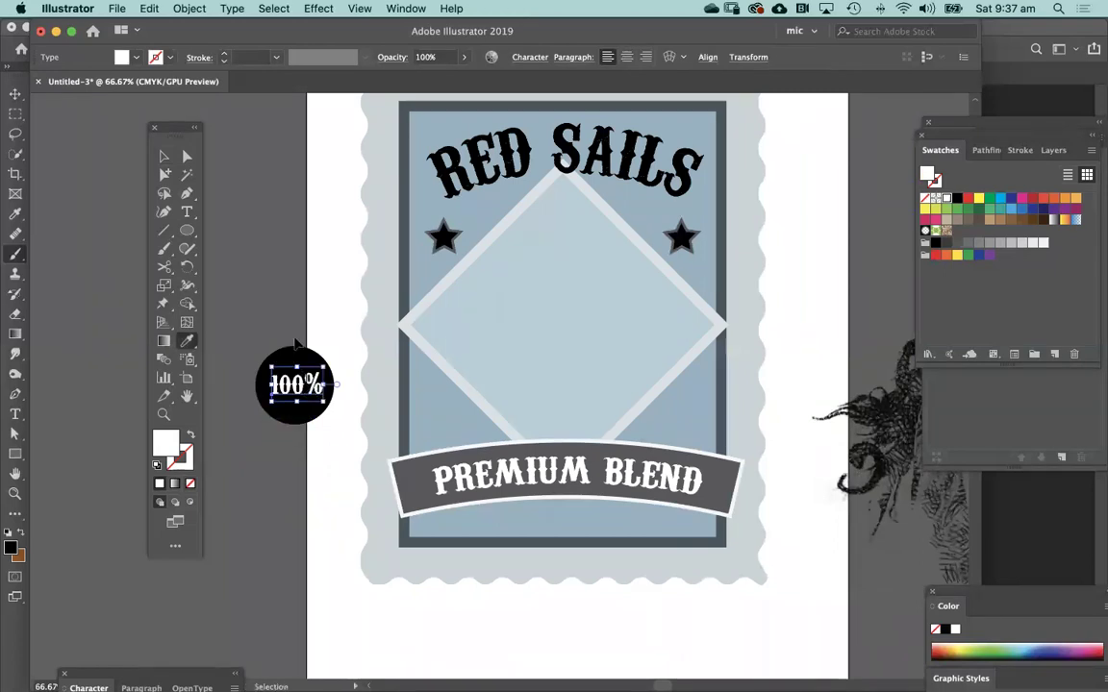
click(244, 319)
Step: Scale the black circle down slightly from its centre so it sits closer around the "100%" text
click(295, 363)
scroll(423, 421, up, 4)
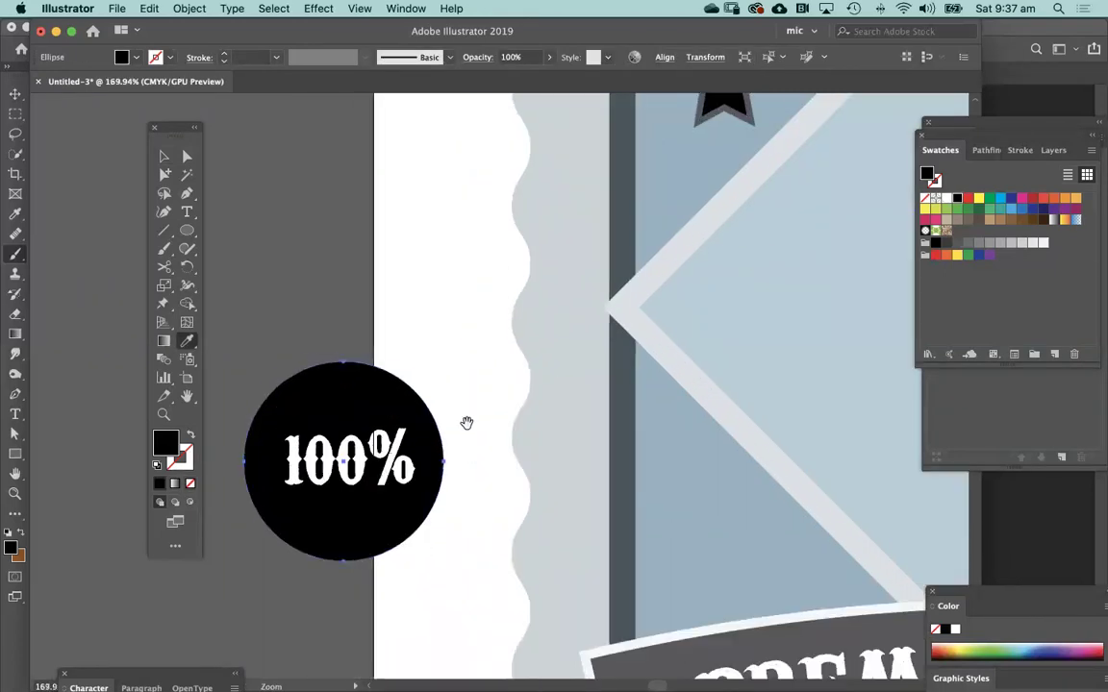
key(super+equal)
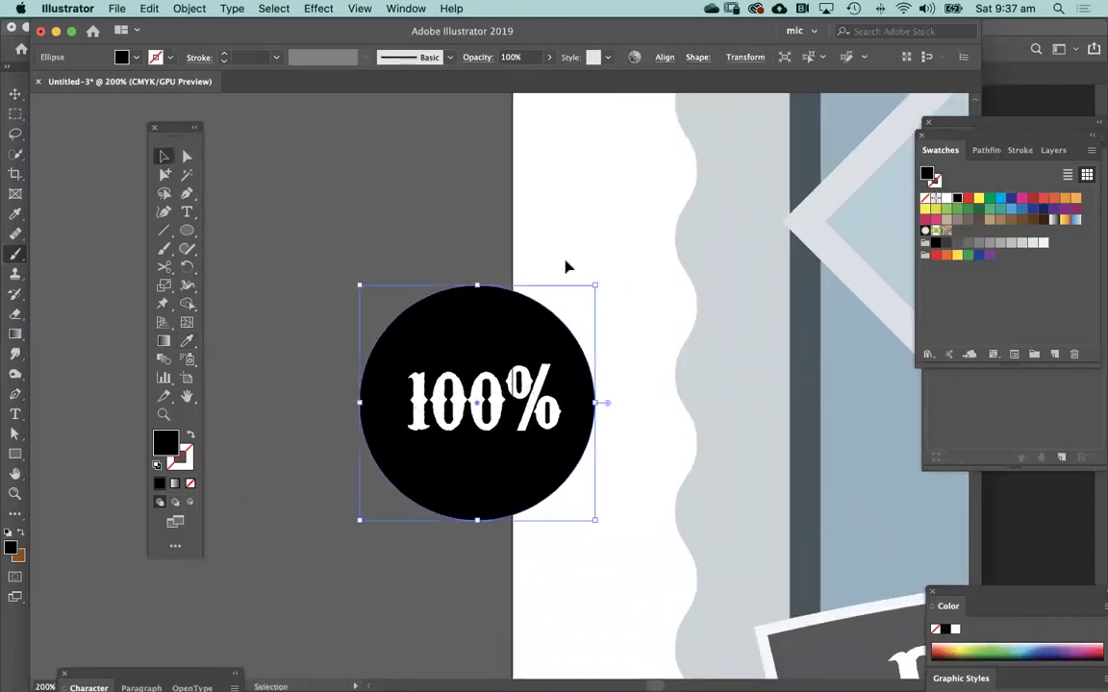
key(s)
drag(599, 229, 592, 242)
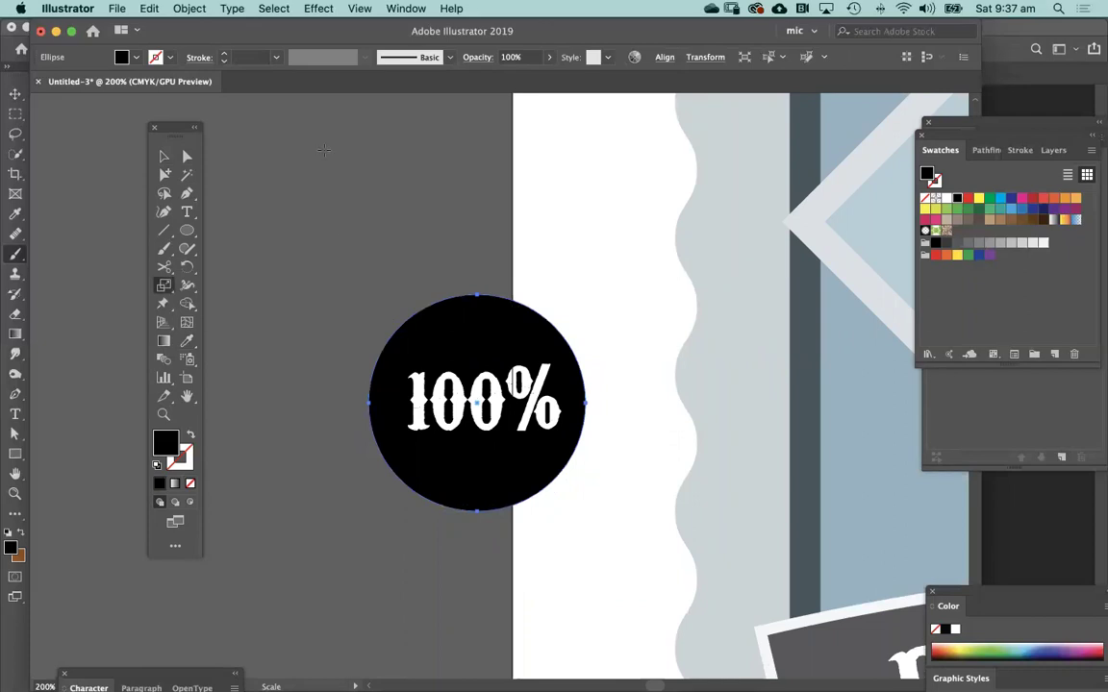
Step: Apply a Zig Zag effect to the circle with an absolute size of 2.12 mm, 4 ridges per segment and corner points
click(320, 9)
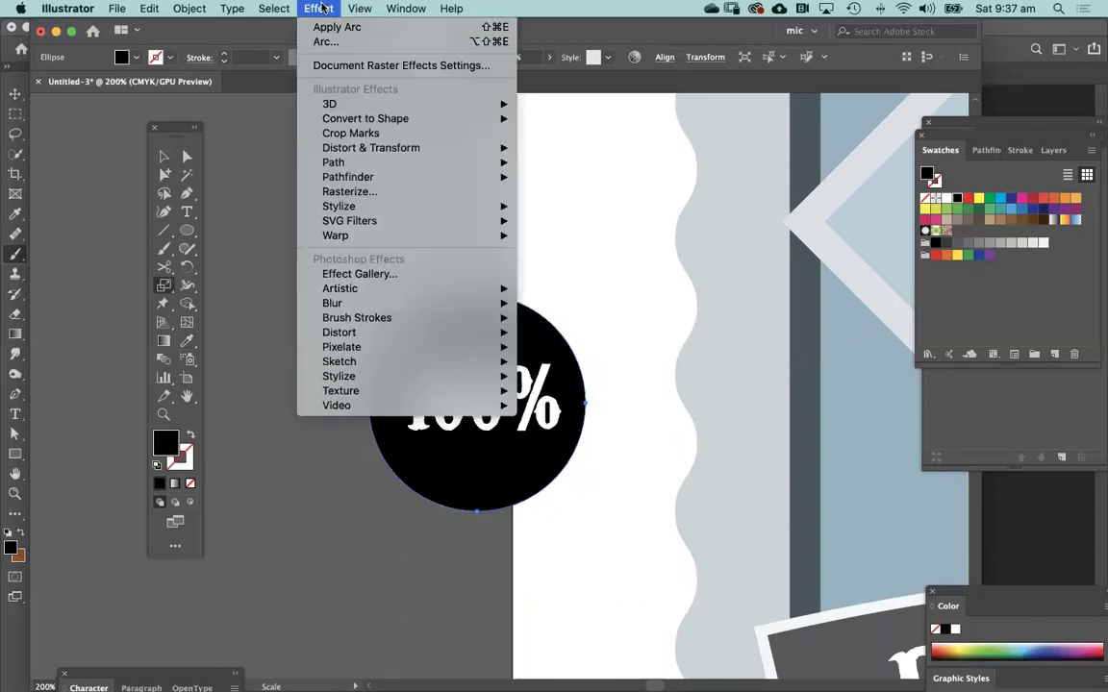
mouse_move(421, 301)
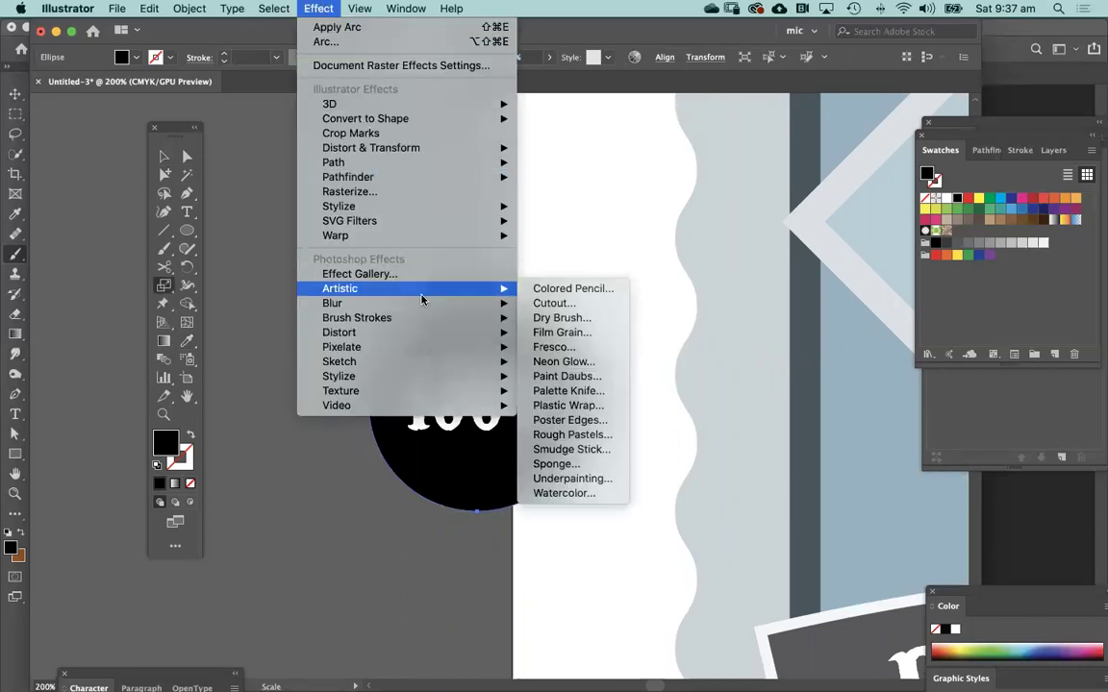
mouse_move(438, 146)
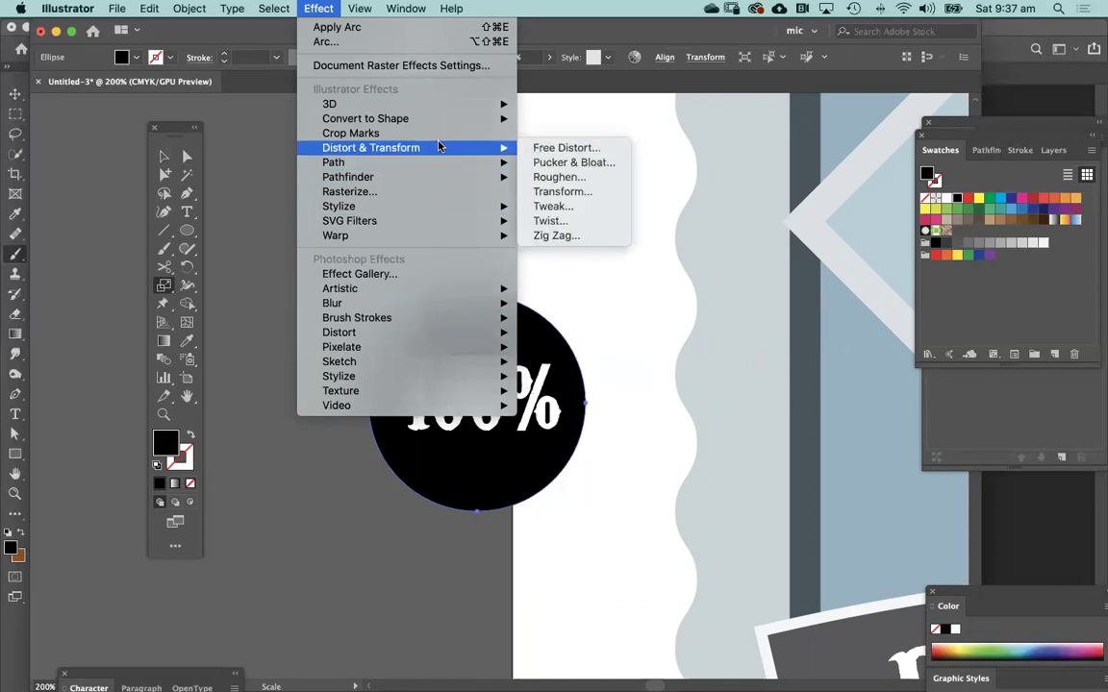
click(575, 236)
click(644, 402)
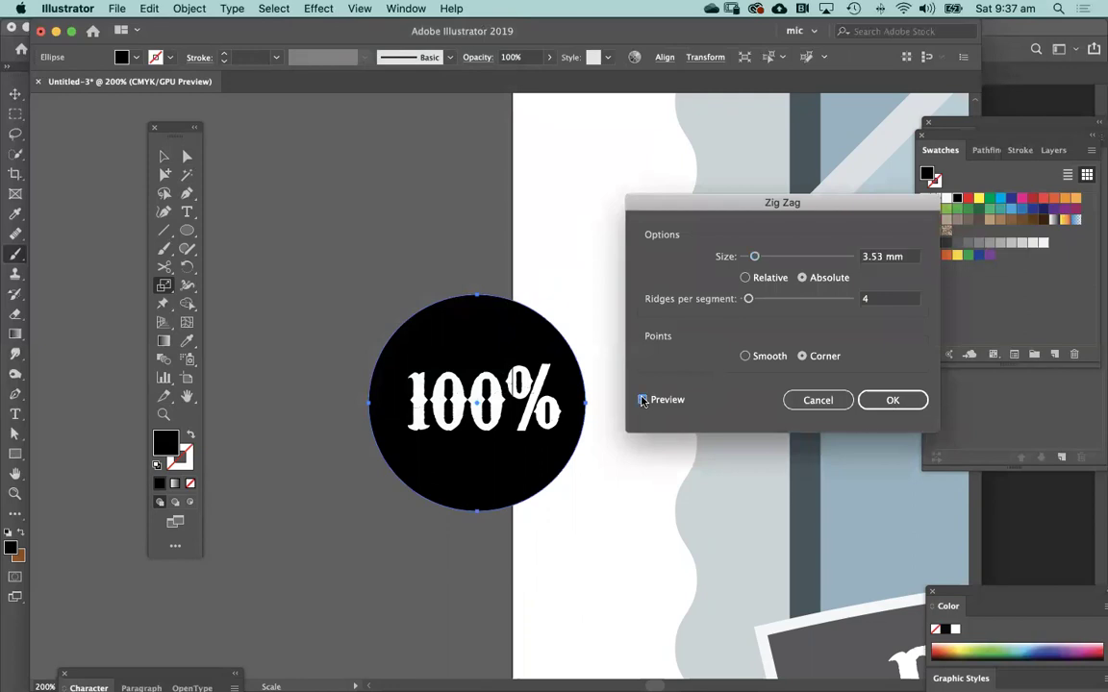
drag(754, 259, 750, 261)
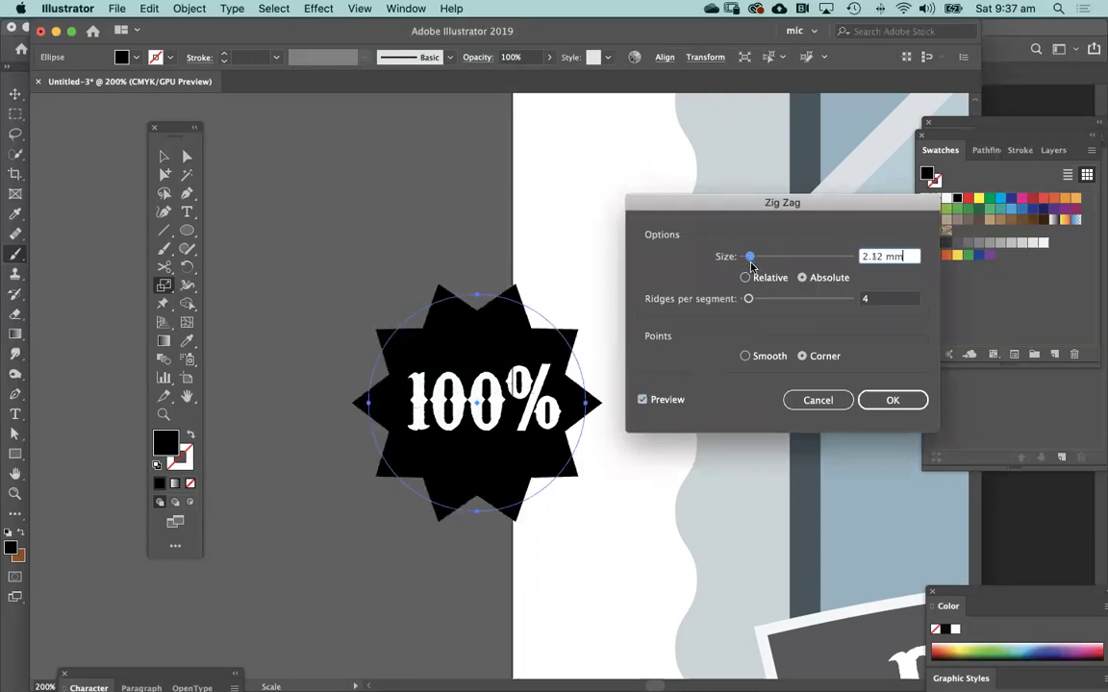
click(871, 406)
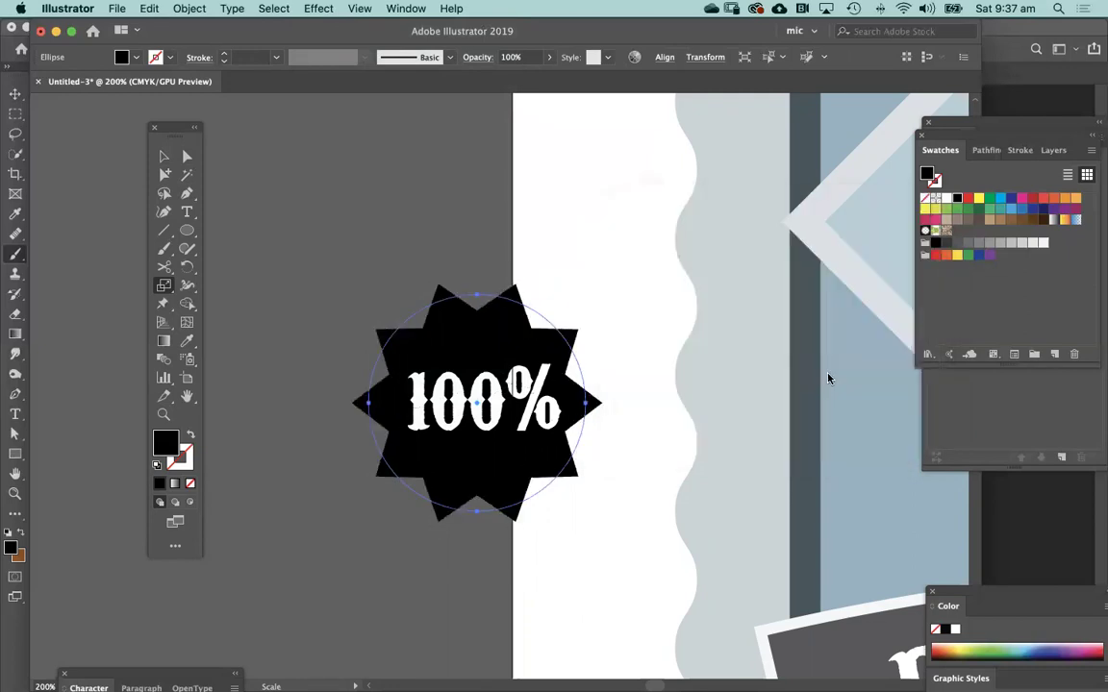
Step: Group the spiky black badge with its "100%" text
click(163, 156)
click(359, 250)
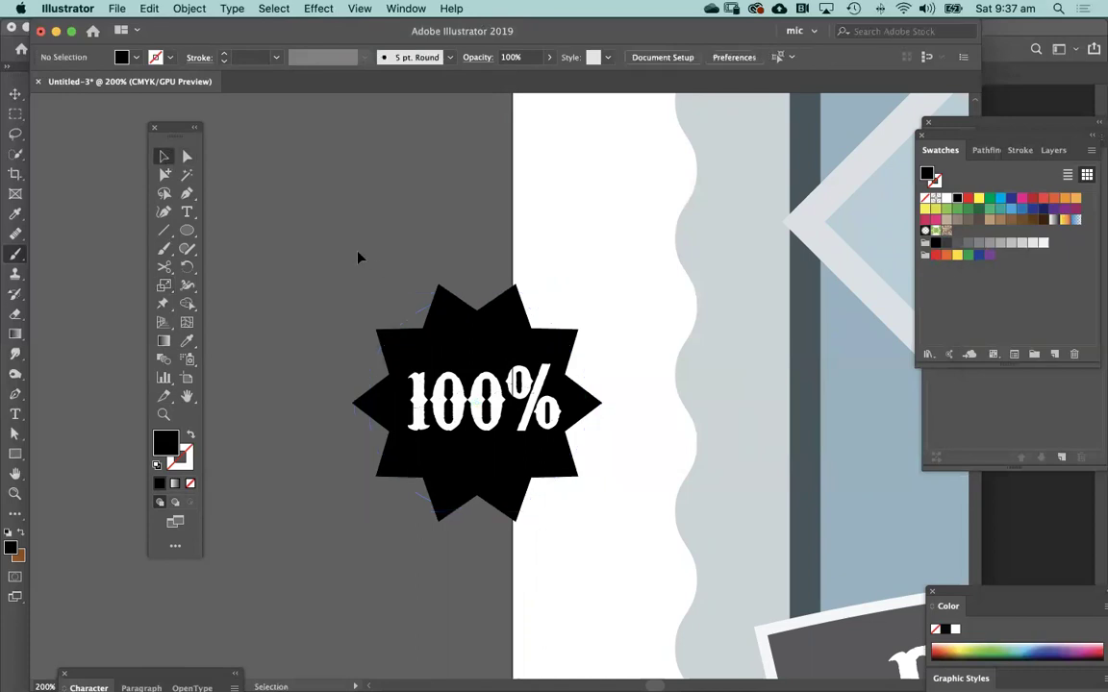
click(465, 466)
click(338, 411)
click(452, 396)
click(456, 390)
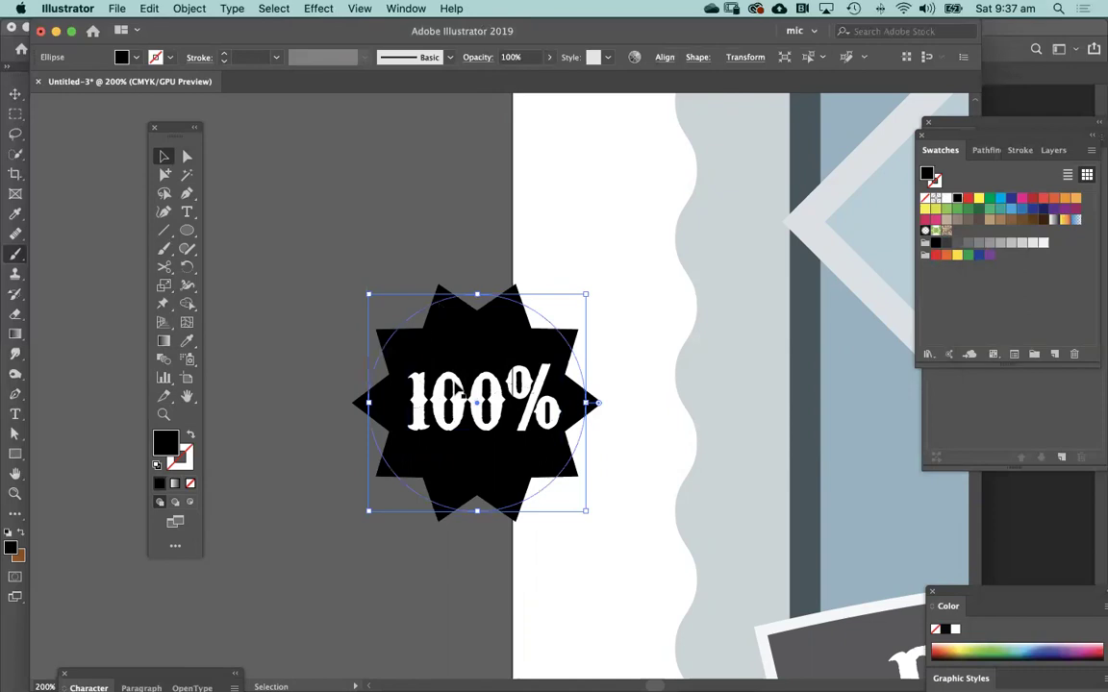
click(339, 266)
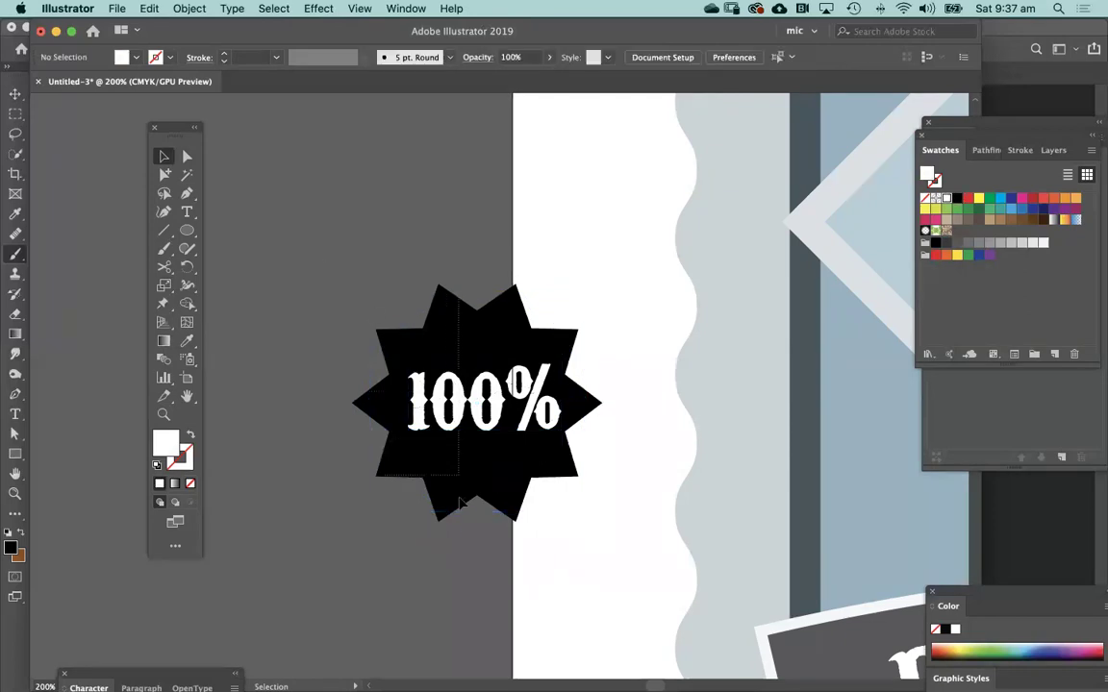
drag(465, 544, 145, 176)
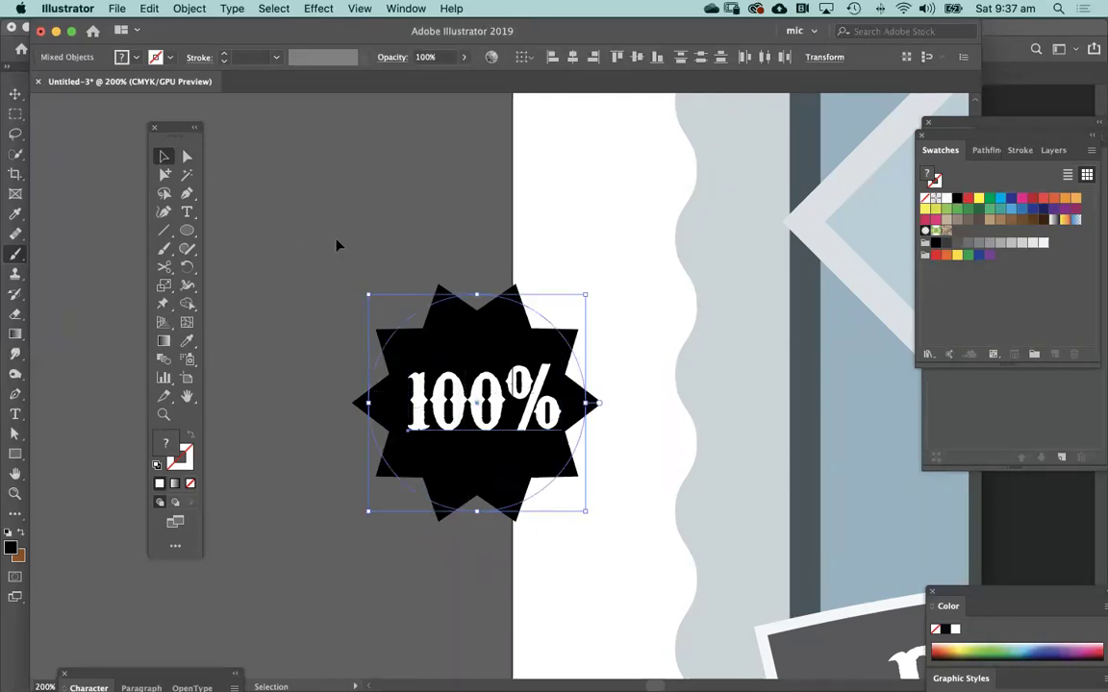
key(a)
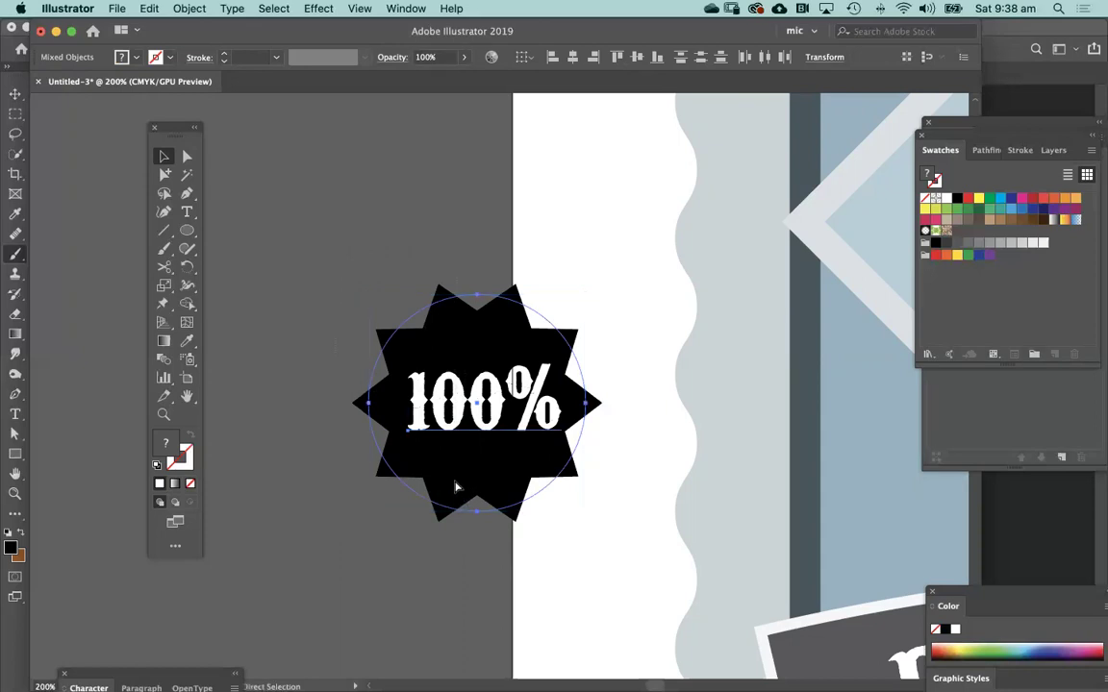
key(super+g)
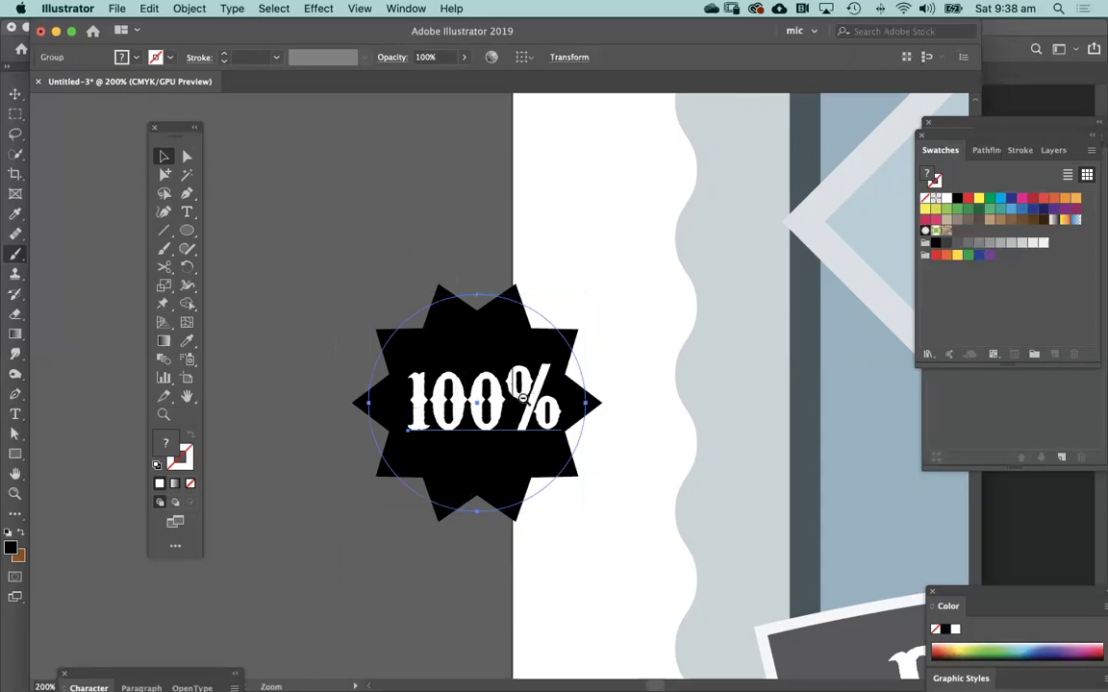
Step: Move the 100% badge onto the stamp, centred below the PREMIUM BLEND banner and overlapping the frame's lower edge
alt+super+click(529, 401)
alt+super+click(539, 401)
key(super+minus)
scroll(414, 346, right, 3)
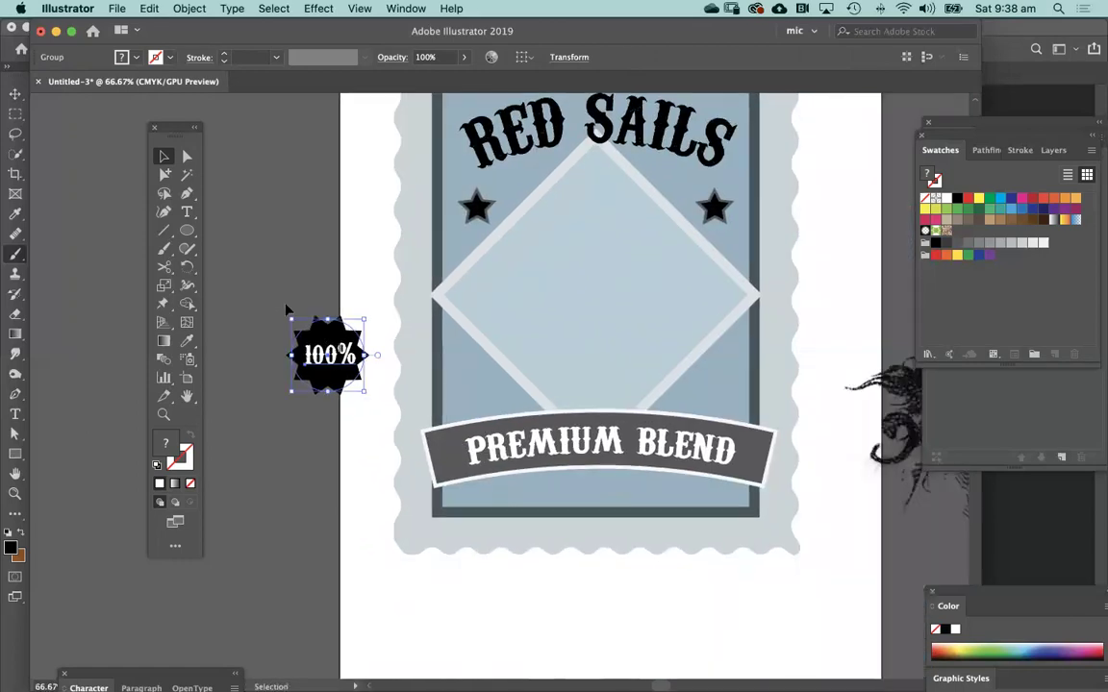
click(287, 309)
drag(313, 335, 580, 474)
click(247, 389)
Step: Move the cross-hatched portrait onto the stamp behind the banner and scale it down to fit within the frame's width
drag(373, 299, 244, 317)
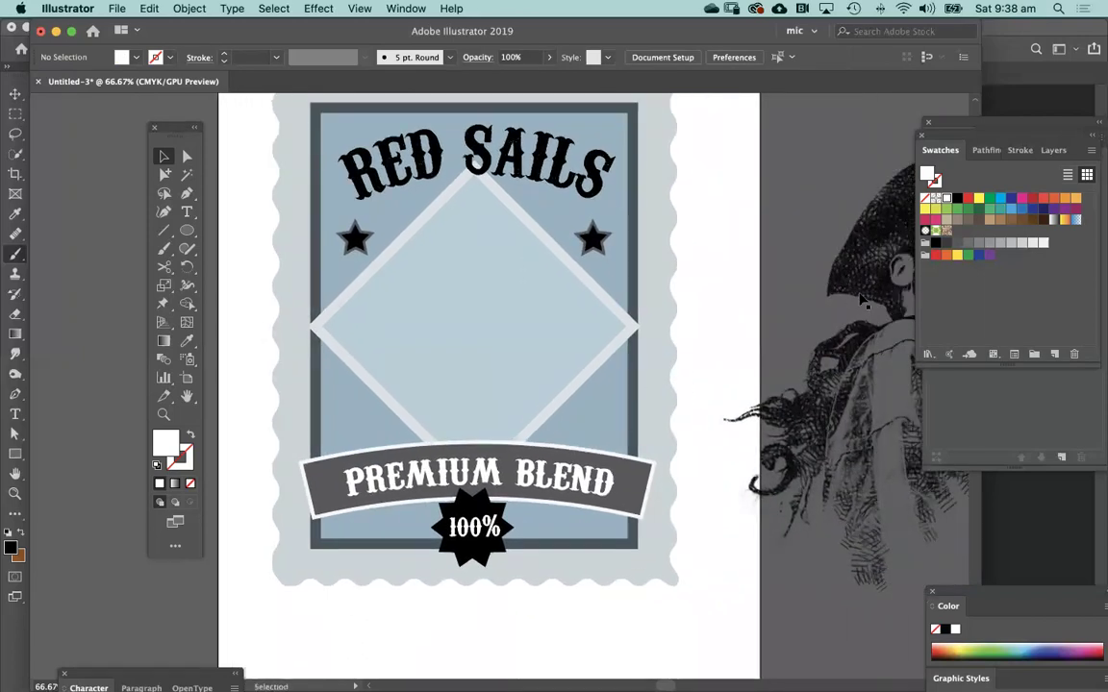
drag(842, 290, 448, 292)
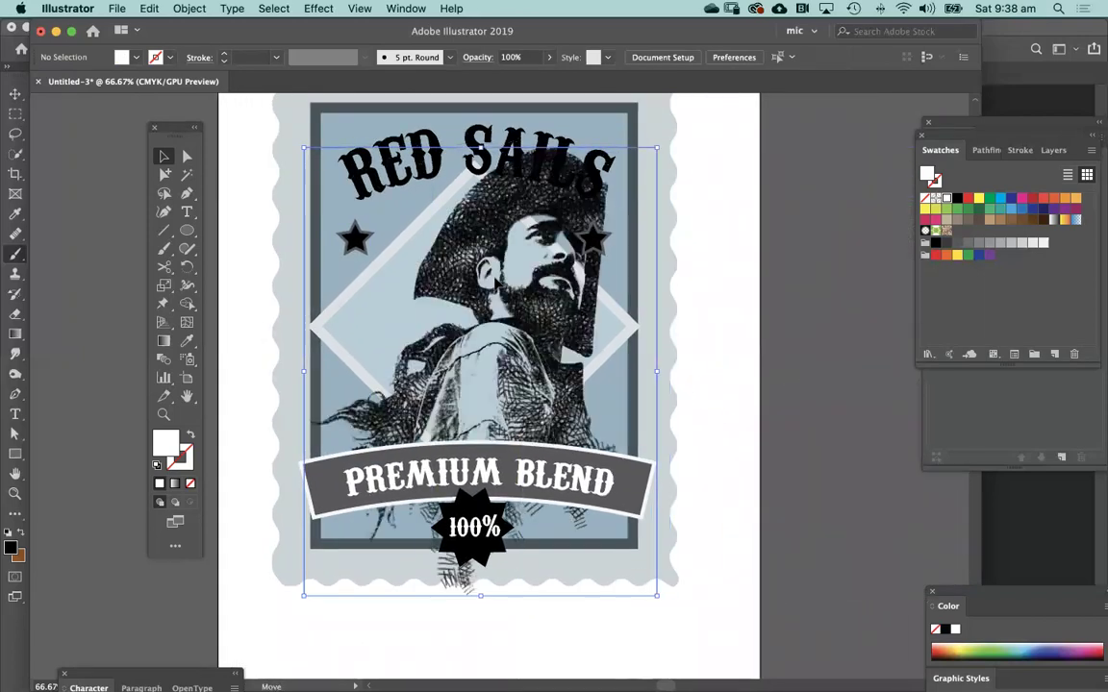
drag(654, 150, 612, 191)
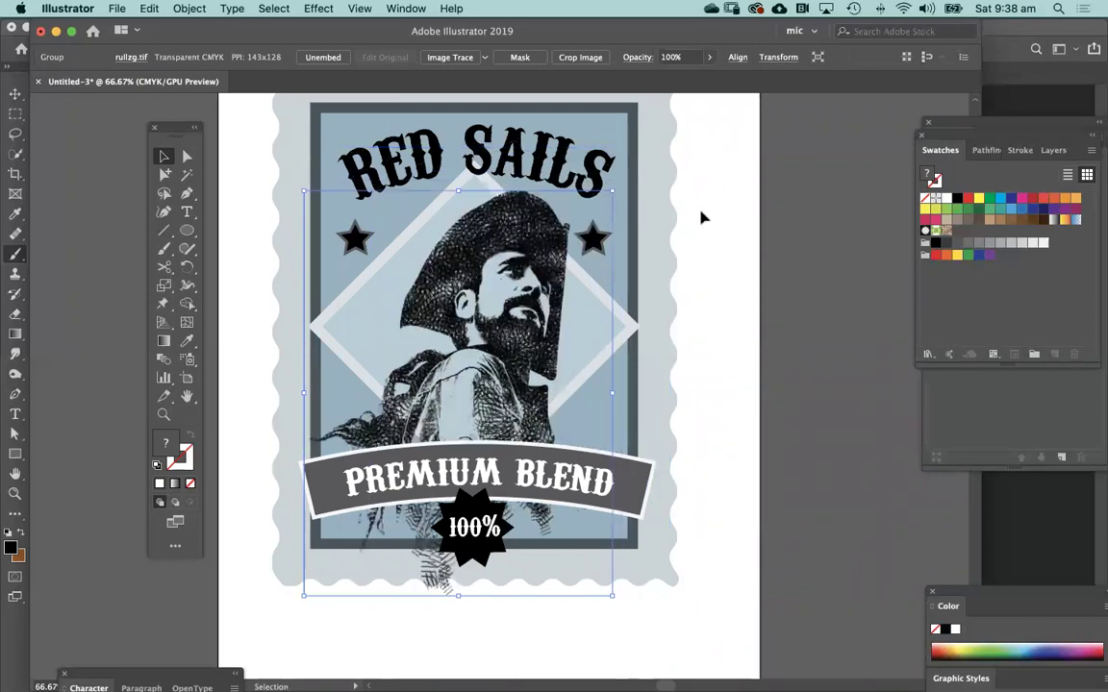
click(742, 225)
Step: Shift the portrait up slightly so the hat meets the underside of the SAILS lettering
drag(694, 341, 838, 329)
drag(651, 325, 657, 274)
scroll(828, 277, up, 3)
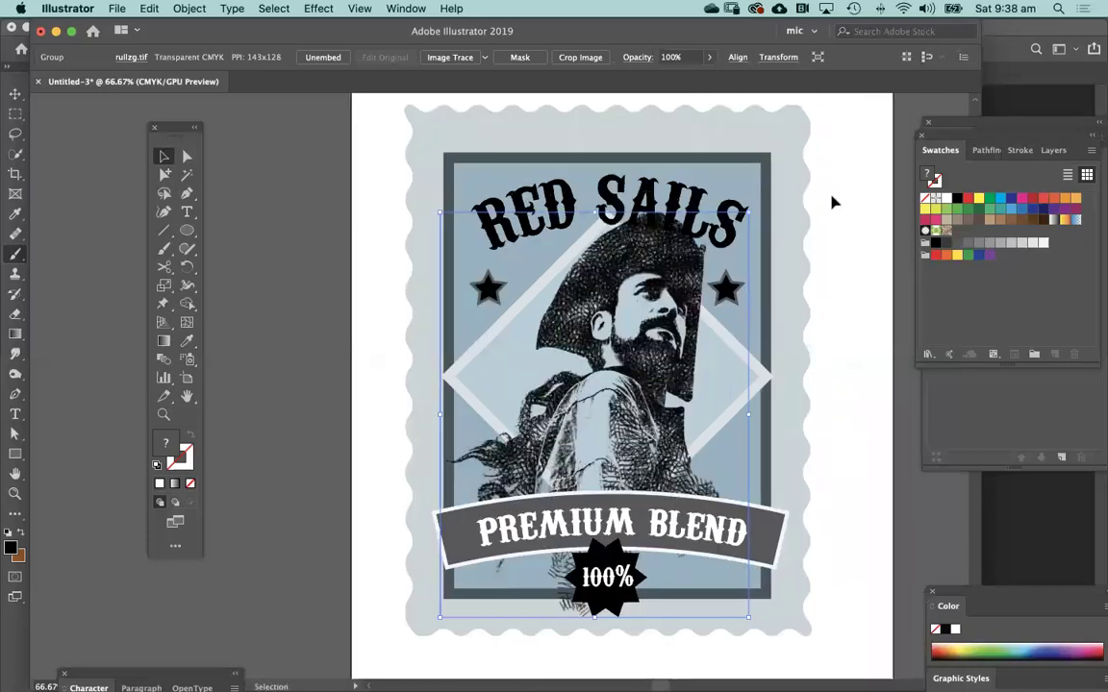
Step: Nudge the arched RED SAILS lettering up slightly, towards the top edge of the frame
click(833, 201)
click(620, 175)
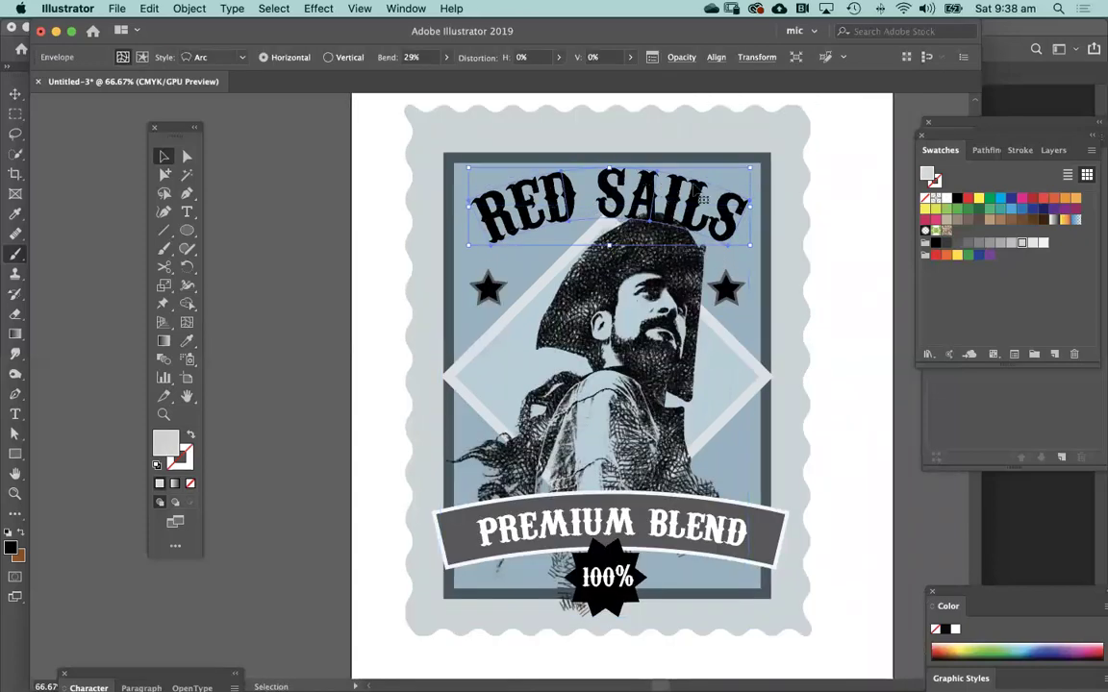
click(859, 233)
Step: Hide the panels and shorten the scalloped stamp background slightly by lowering its top edge
key(Tab)
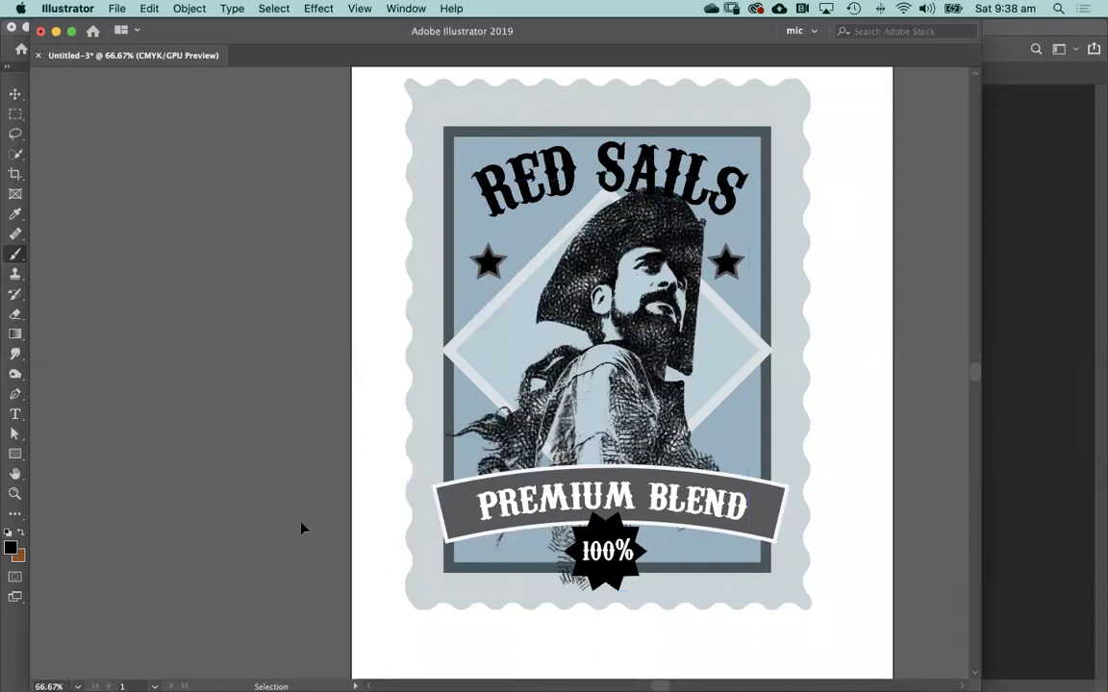
click(599, 109)
drag(611, 80, 610, 87)
click(888, 221)
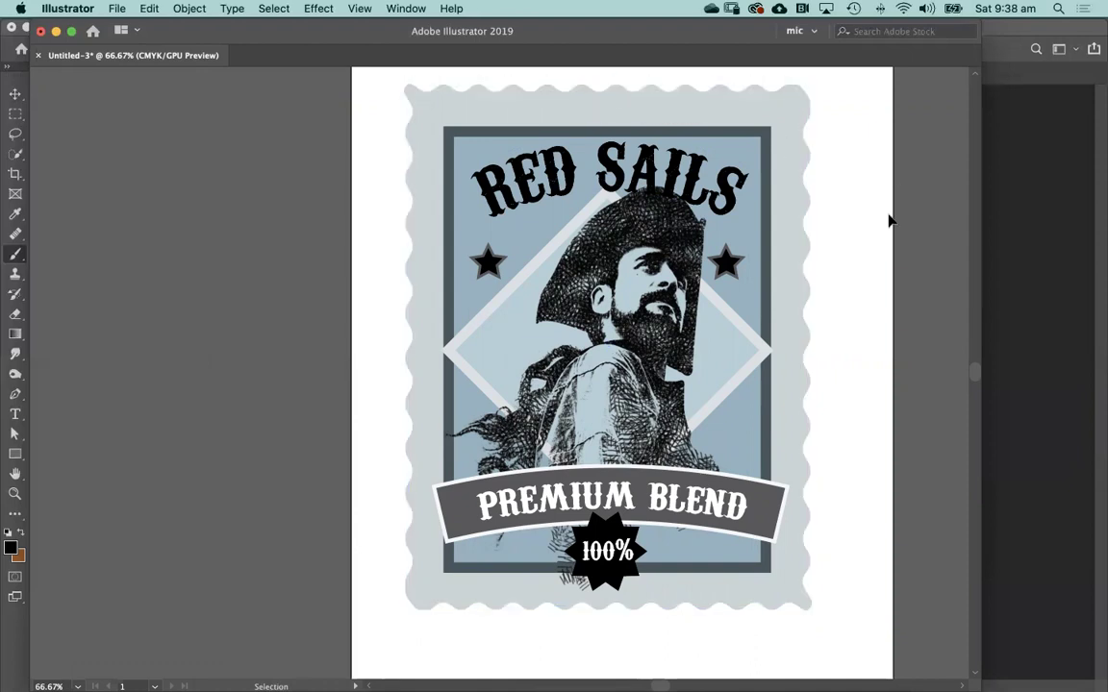